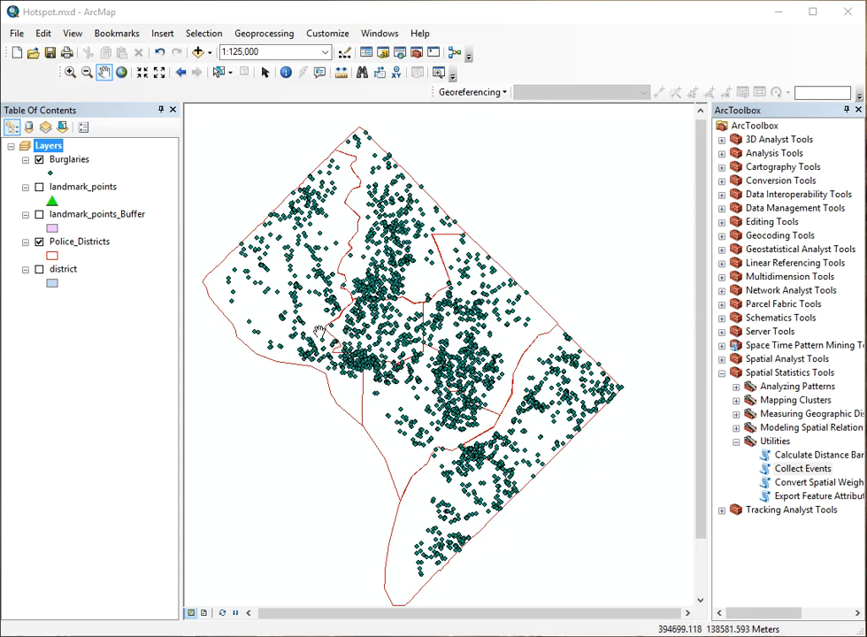
- Check the projected coordinate system of the Burglaries layer in its data source properties
left_click(78, 160)
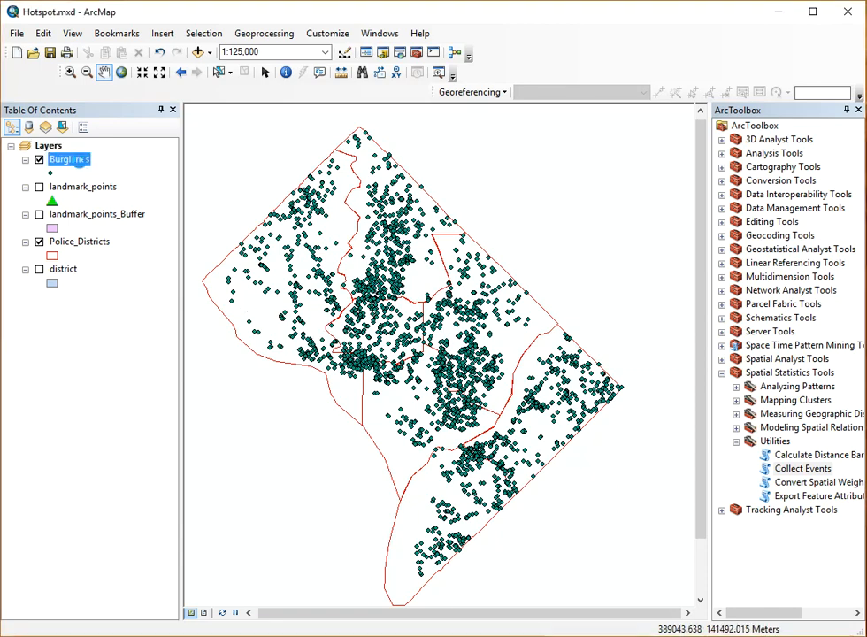
double_click(78, 159)
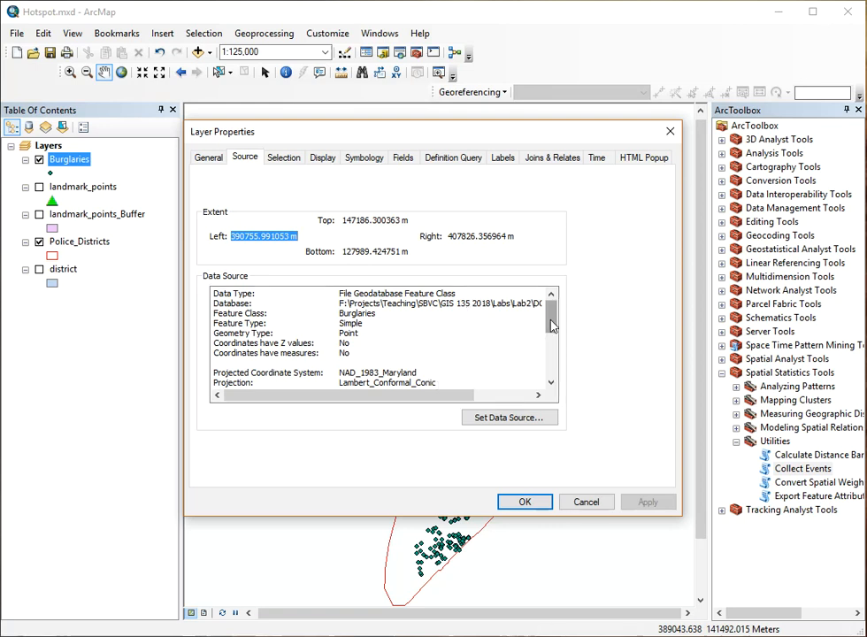
left_click_drag(550, 326, 549, 331)
left_click_drag(503, 350, 382, 343)
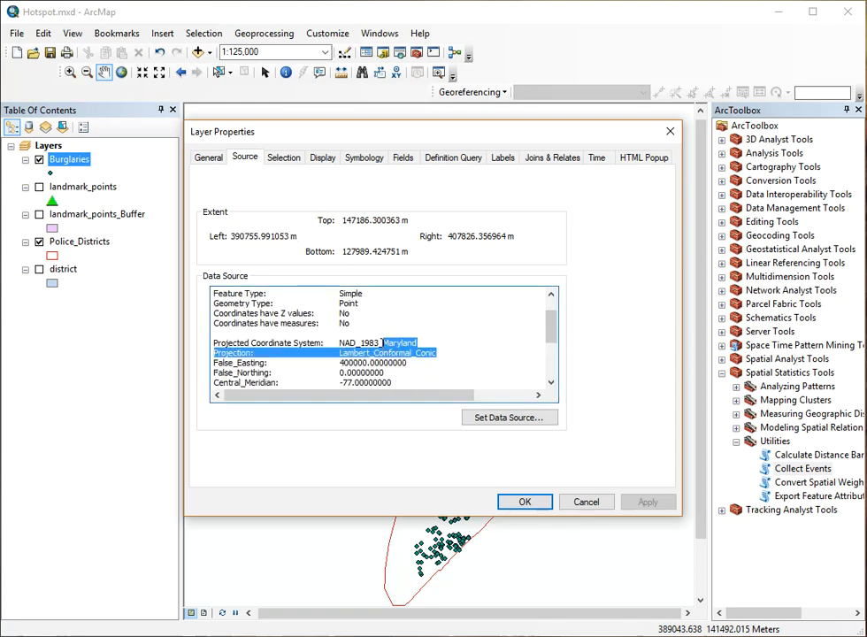
left_click(342, 344)
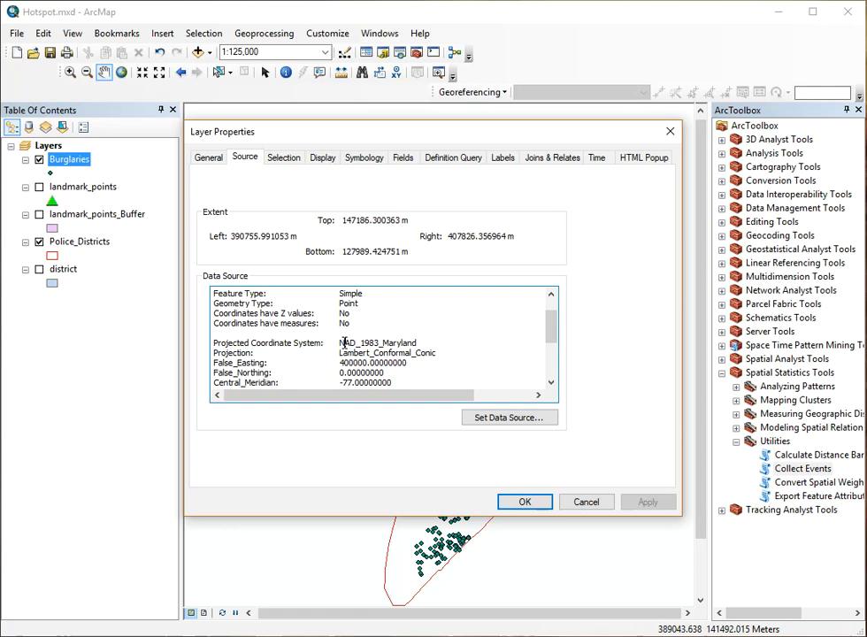
left_click(670, 135)
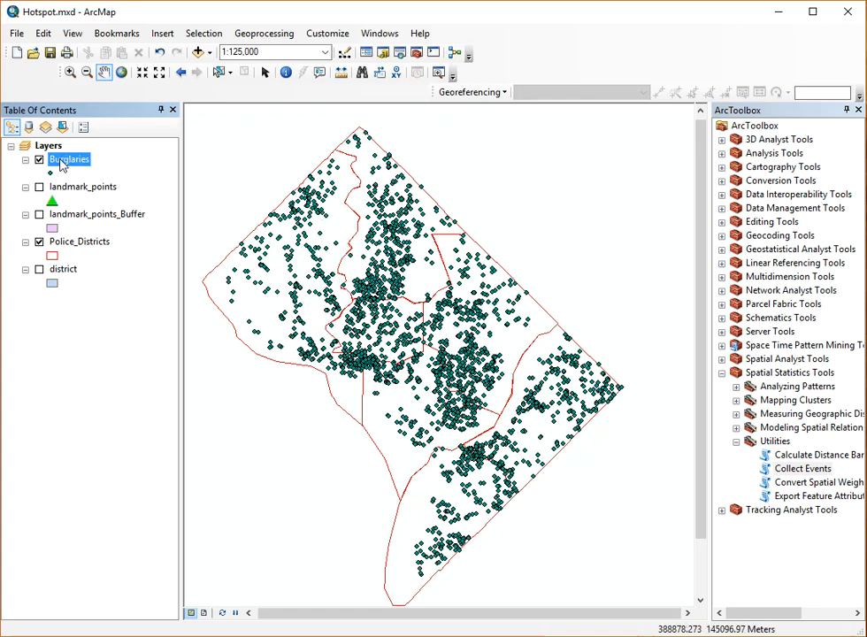
- Open the Copy Features tool from the Data Management Features toolset and choose Burglaries as the input features
left_click(794, 208)
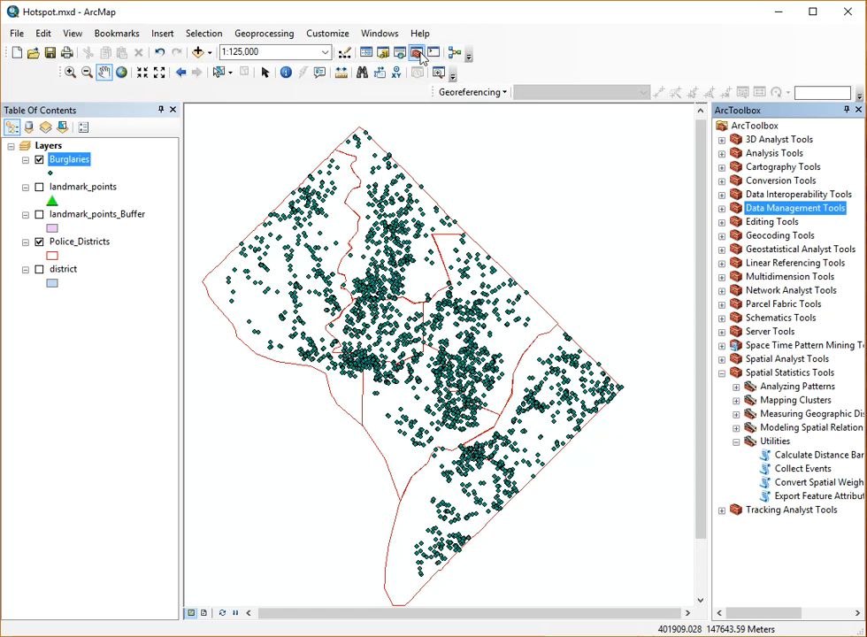
left_click(721, 209)
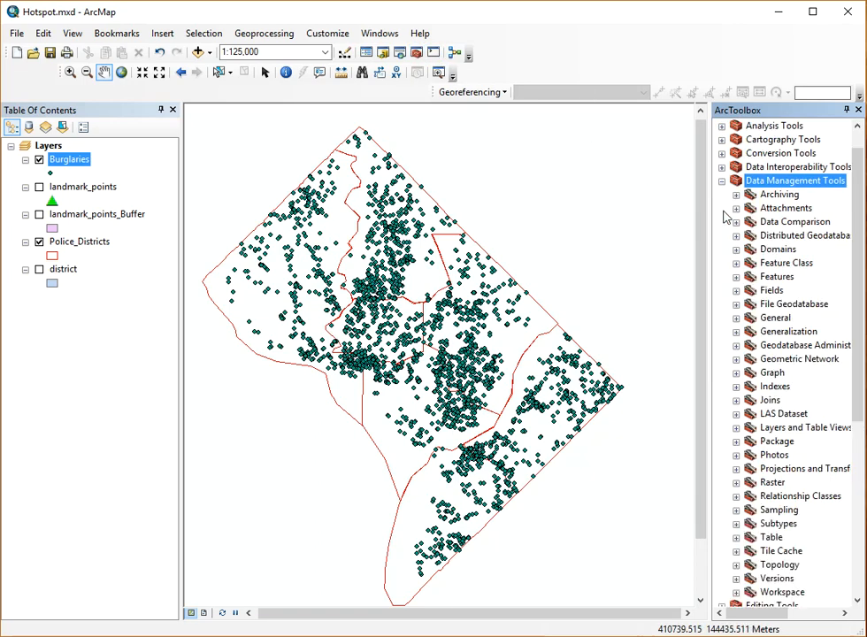
left_click(737, 277)
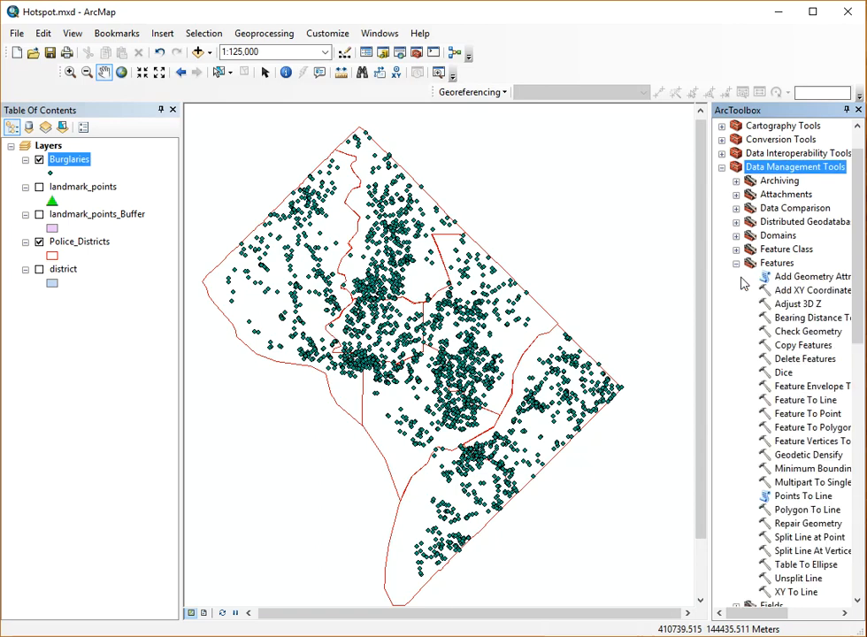
left_click(798, 346)
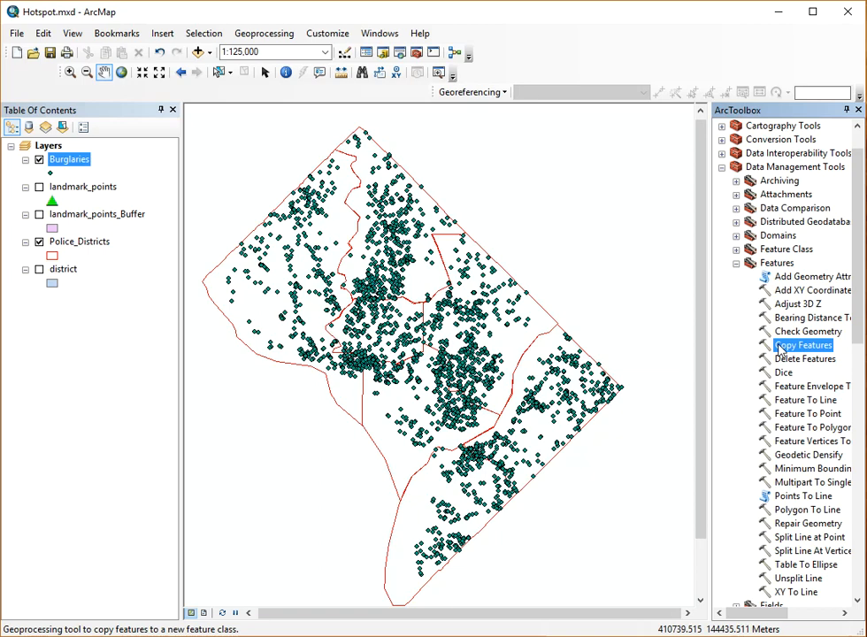
double_click(780, 347)
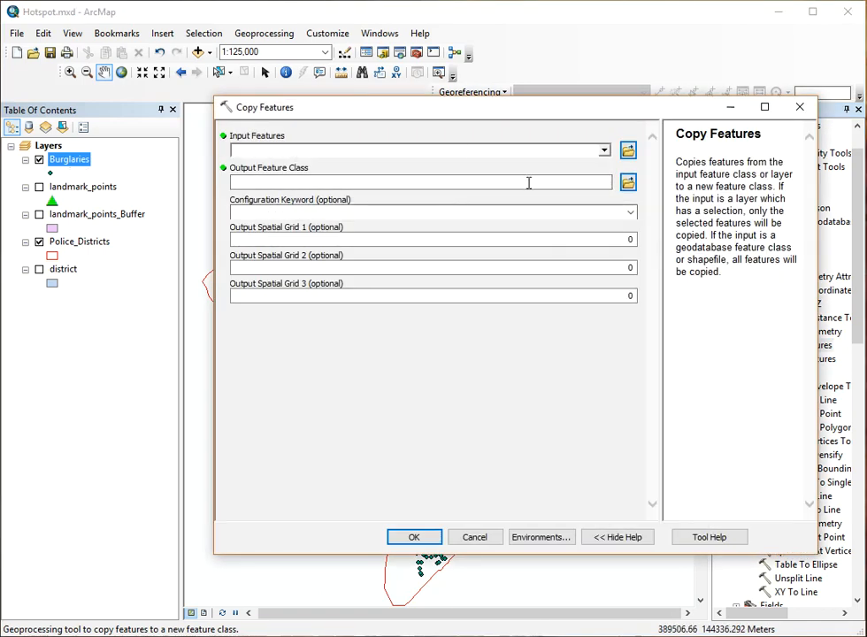
left_click(604, 149)
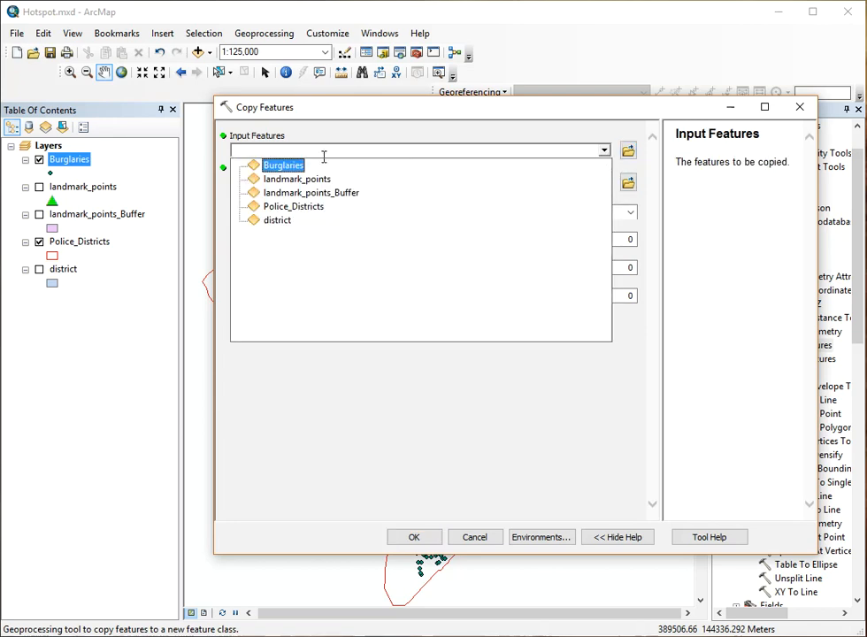
left_click(272, 166)
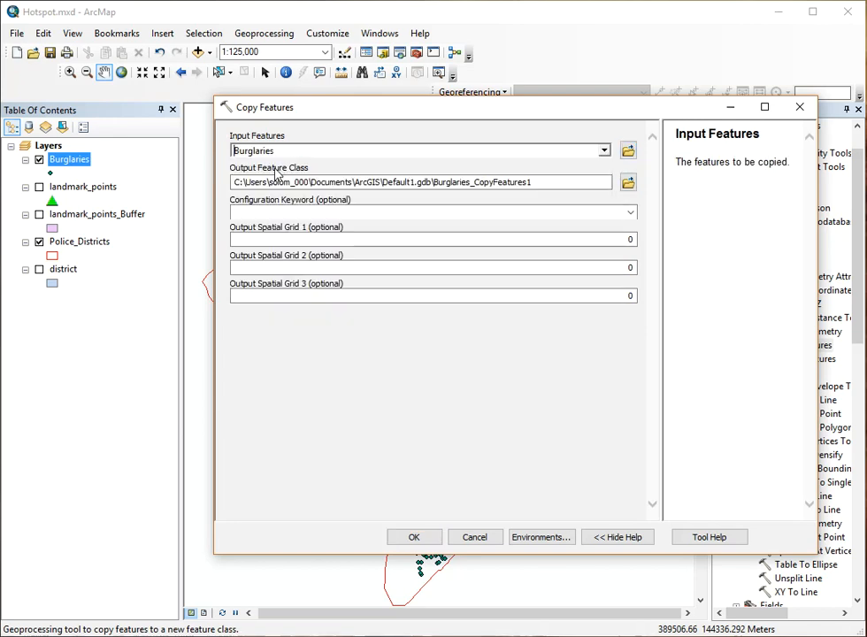
- Set the output feature class to BurglariesCopy in DC Crime Analysis.gdb and run Copy Features
left_click(627, 182)
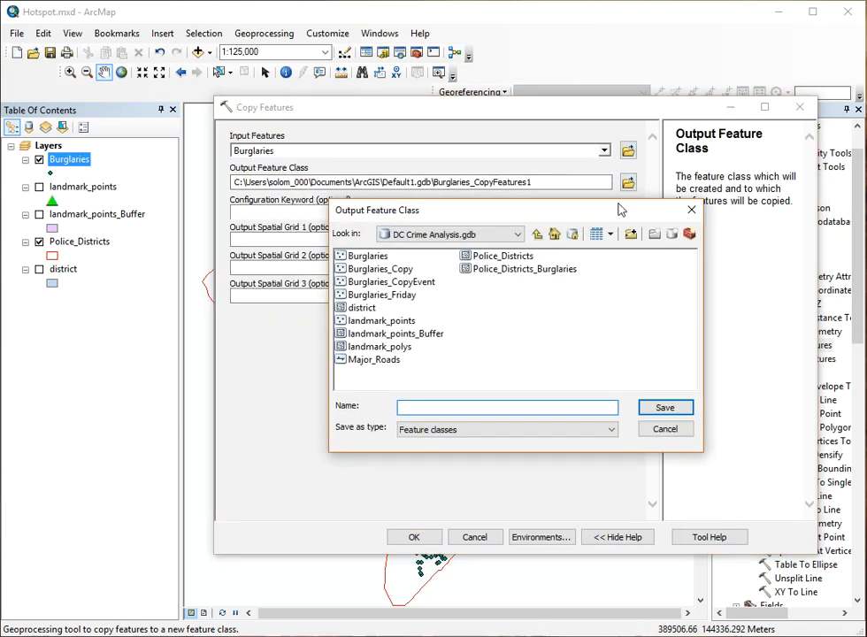
left_click(394, 270)
left_click(668, 411)
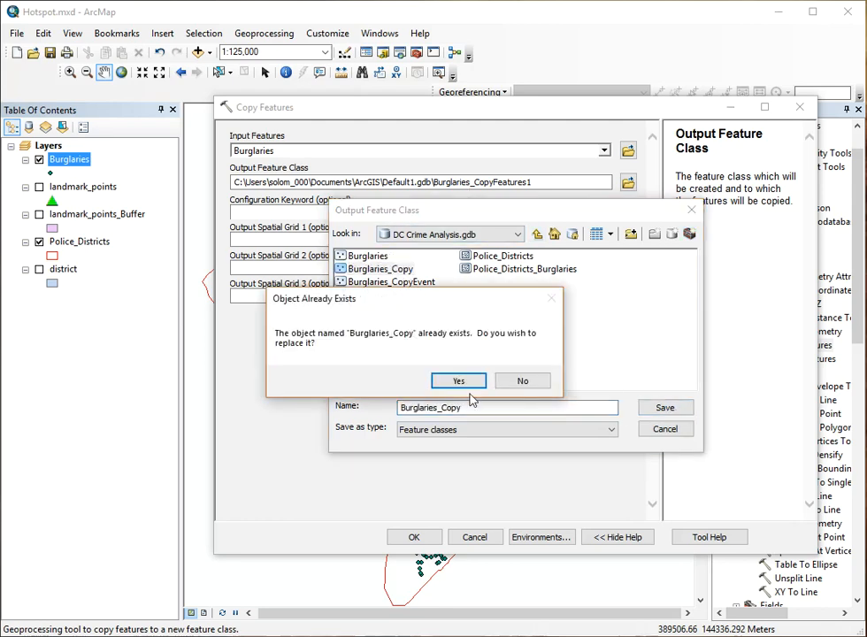
left_click(458, 382)
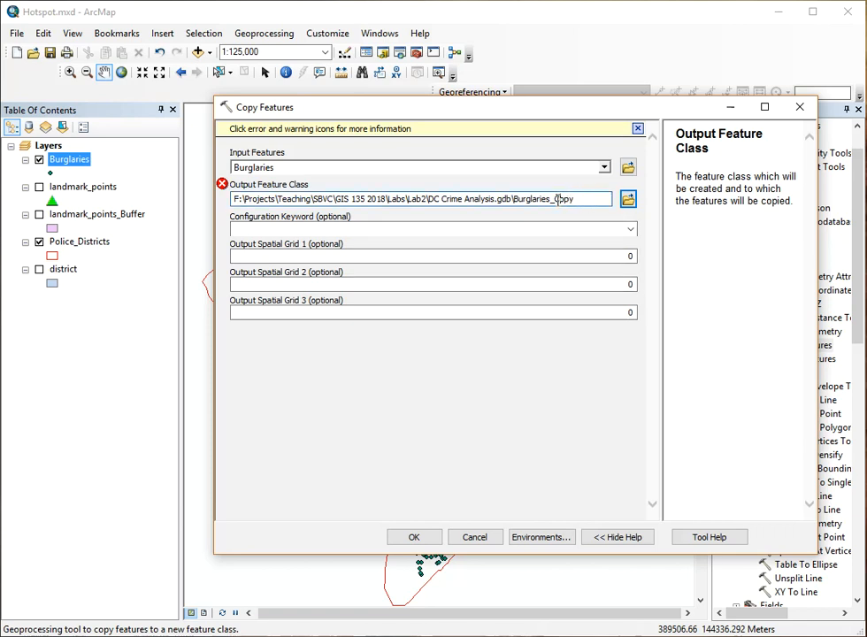
left_click(557, 198)
key("BackSpace")
left_click(522, 217)
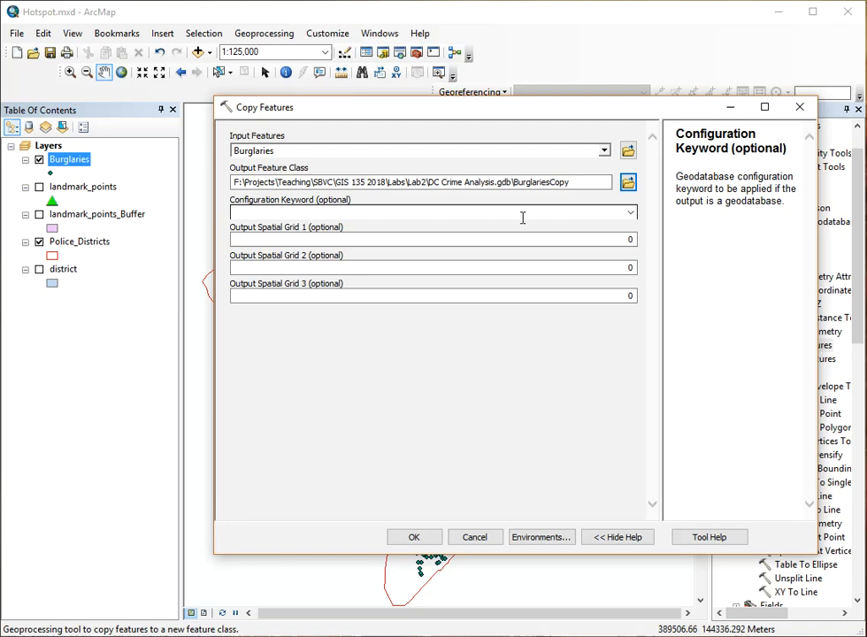
left_click(416, 534)
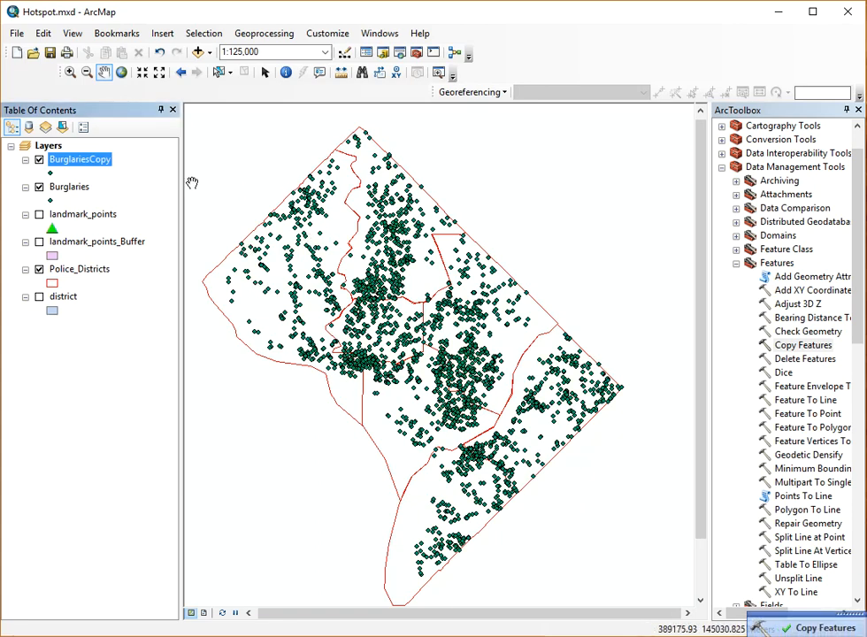
- Turn off the display of the original Burglaries layer and select the BurglariesCopy layer
left_click(39, 187)
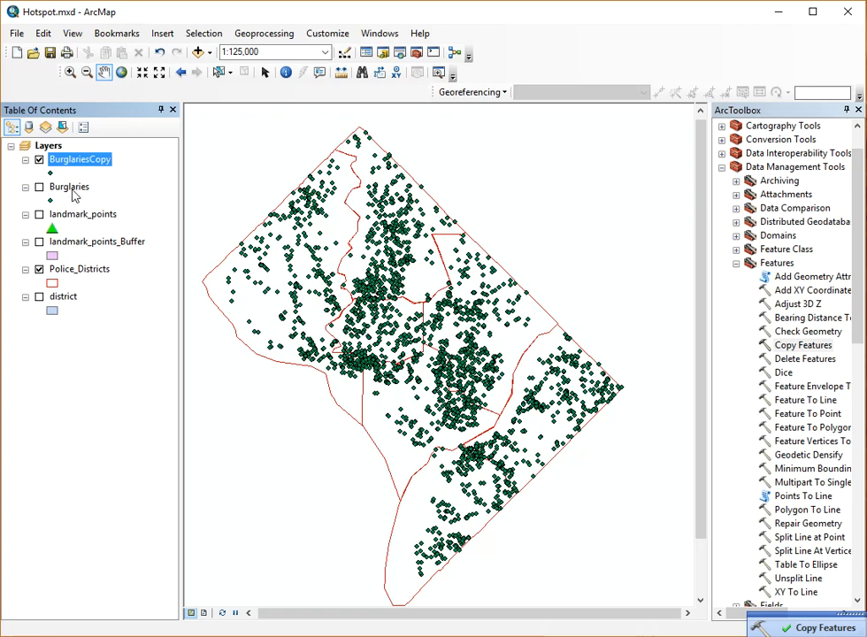
left_click(72, 189)
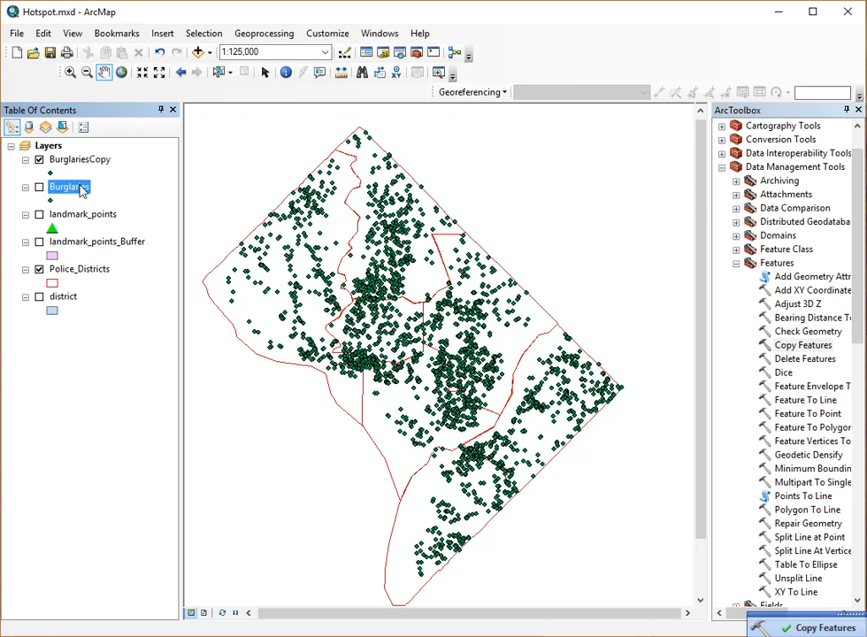
left_click(84, 165)
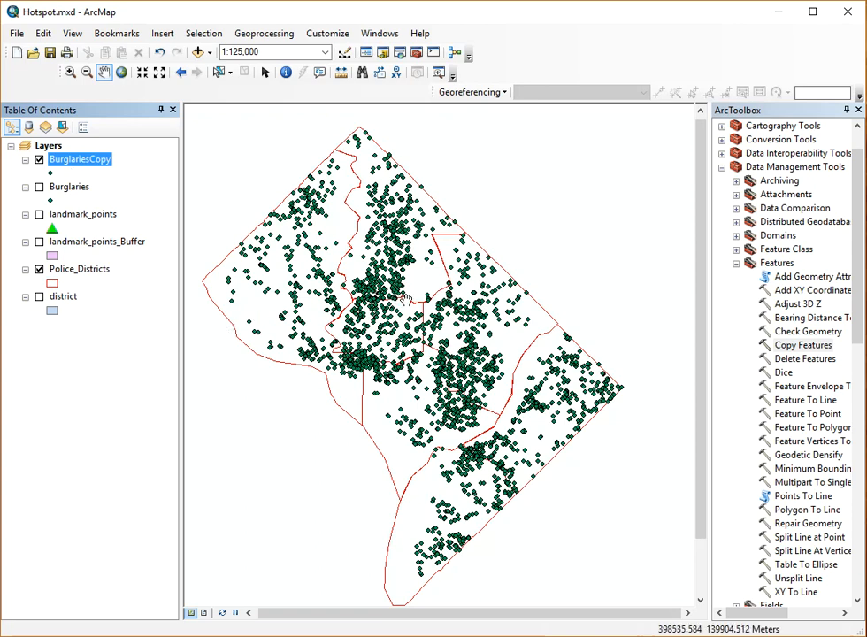
scroll(362, 313, "up", 5)
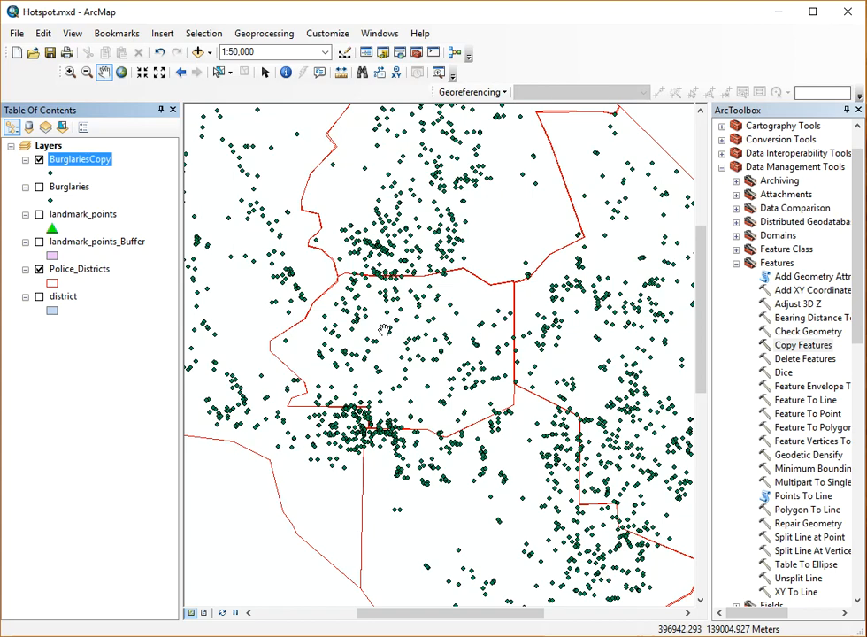
scroll(384, 330, "up", 3)
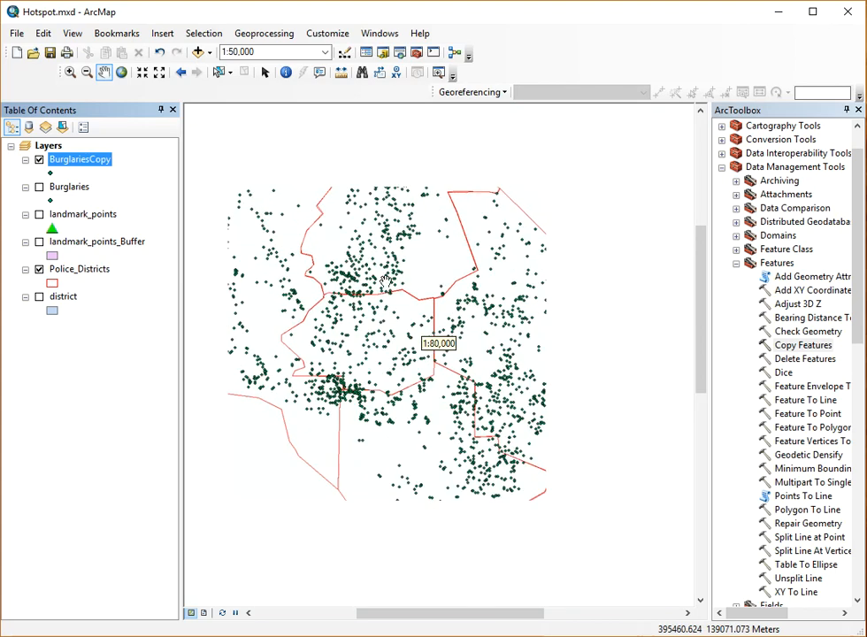
scroll(380, 280, "up", 2)
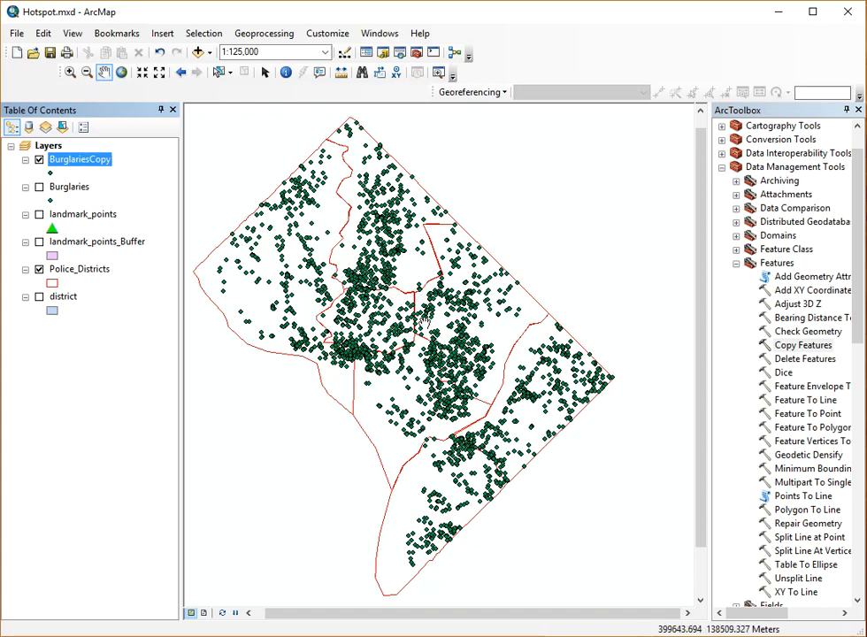
- Open the Integrate tool from the Data Management Feature Class toolset and add BurglariesCopy as the input features
left_click(735, 264)
left_click(795, 168)
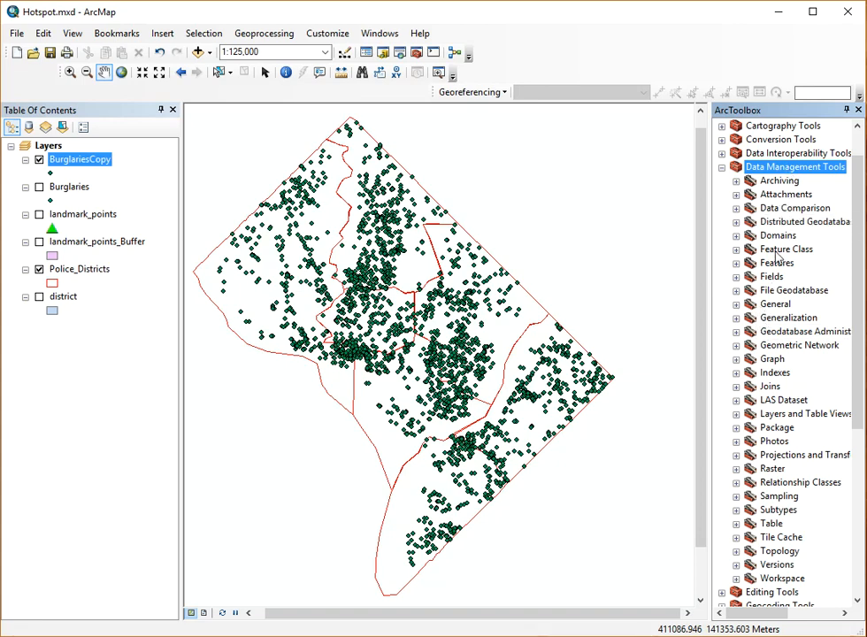
left_click(736, 263)
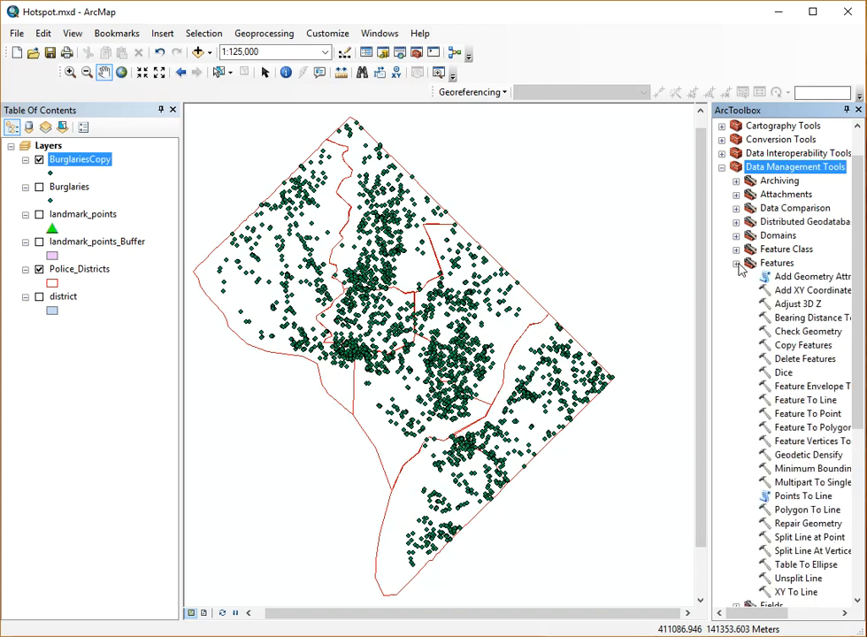
left_click(736, 263)
left_click(736, 249)
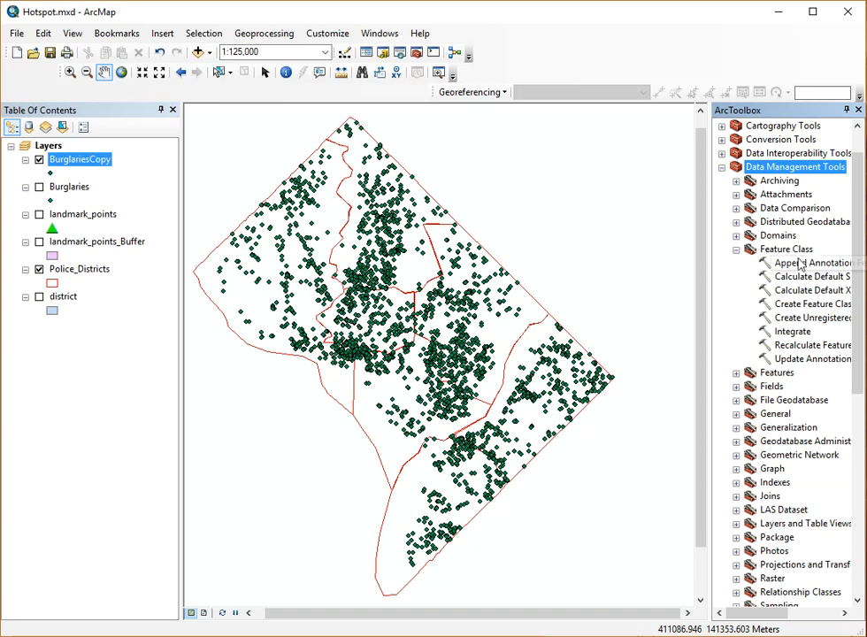
left_click(792, 332)
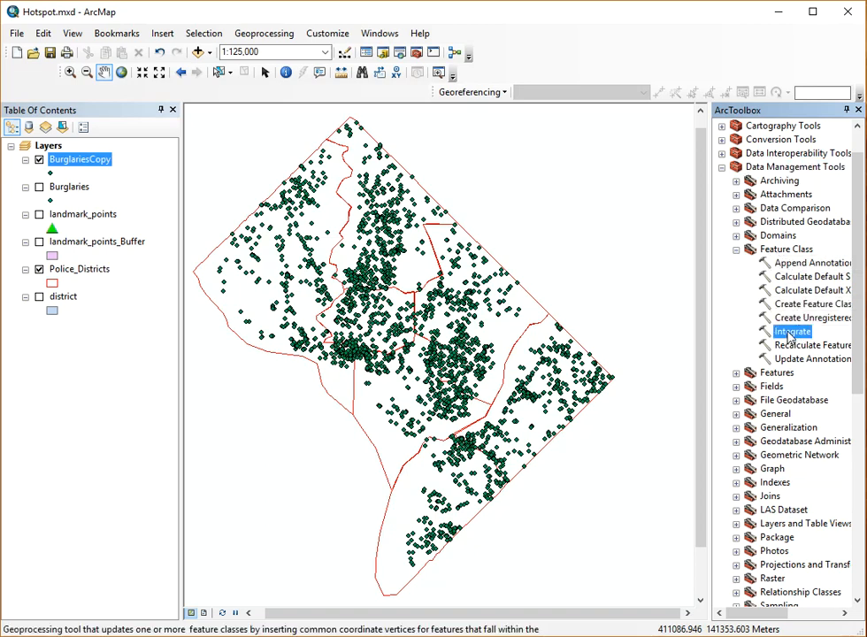
double_click(790, 333)
left_click_drag(572, 116, 833, 295)
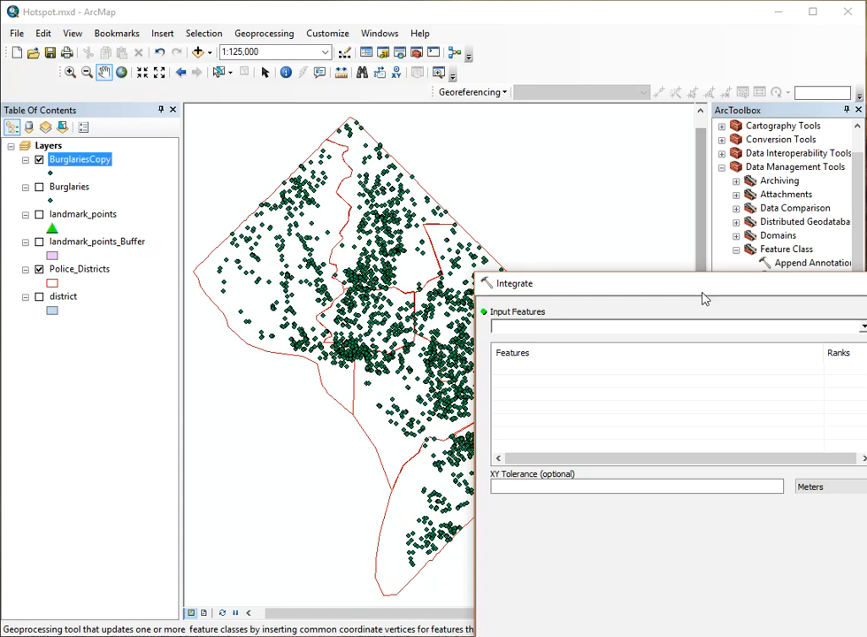
left_click_drag(648, 292, 442, 158)
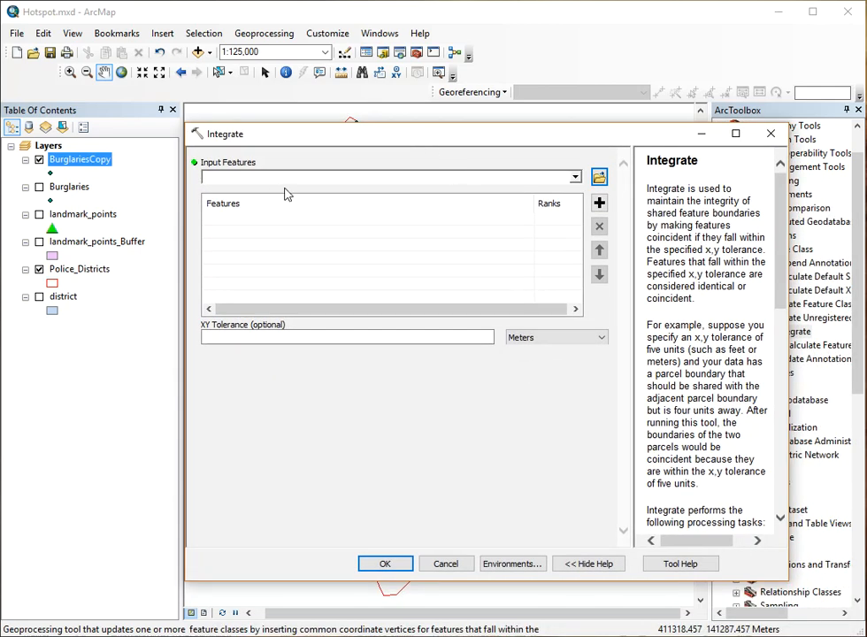
left_click(575, 177)
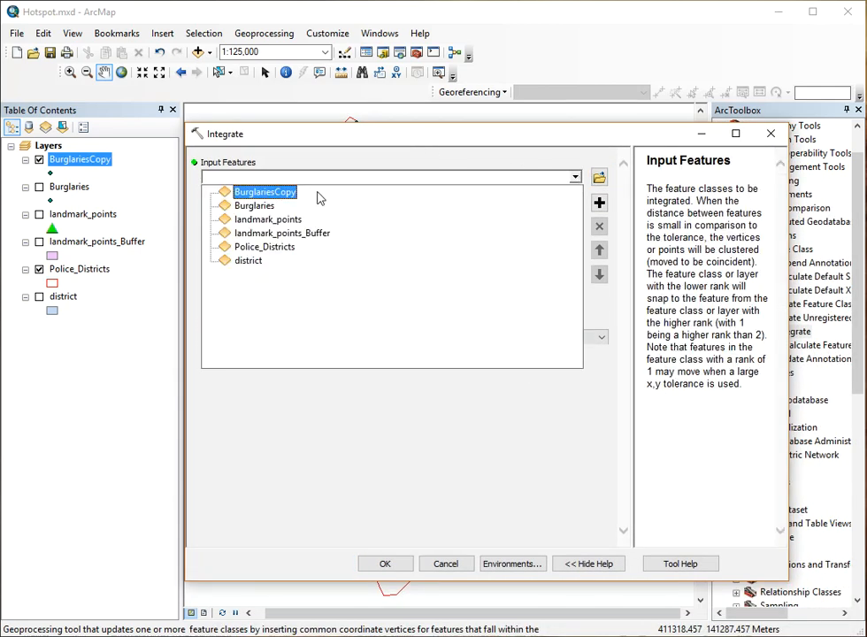
left_click(264, 193)
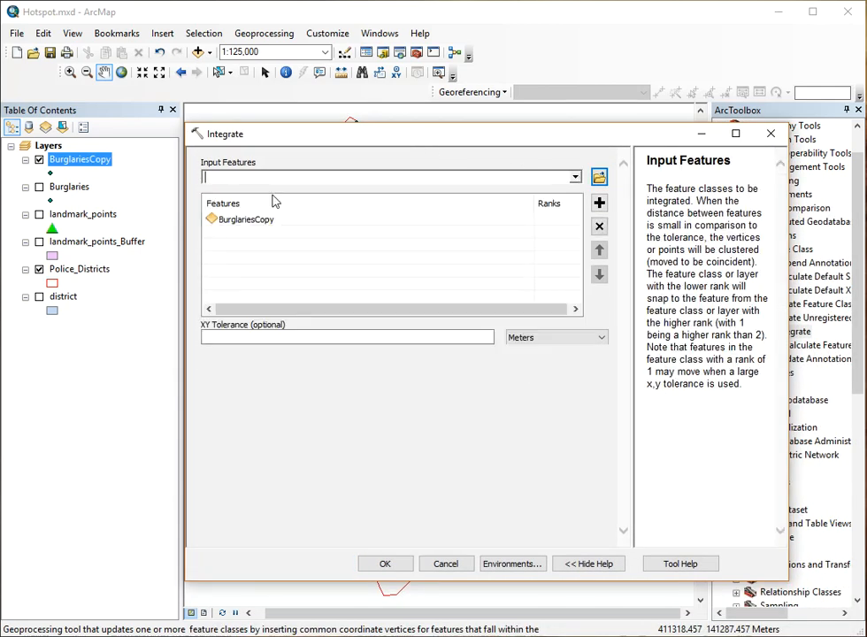
- Set the XY tolerance to 10 meters and run Integrate on BurglariesCopy
left_click(466, 336)
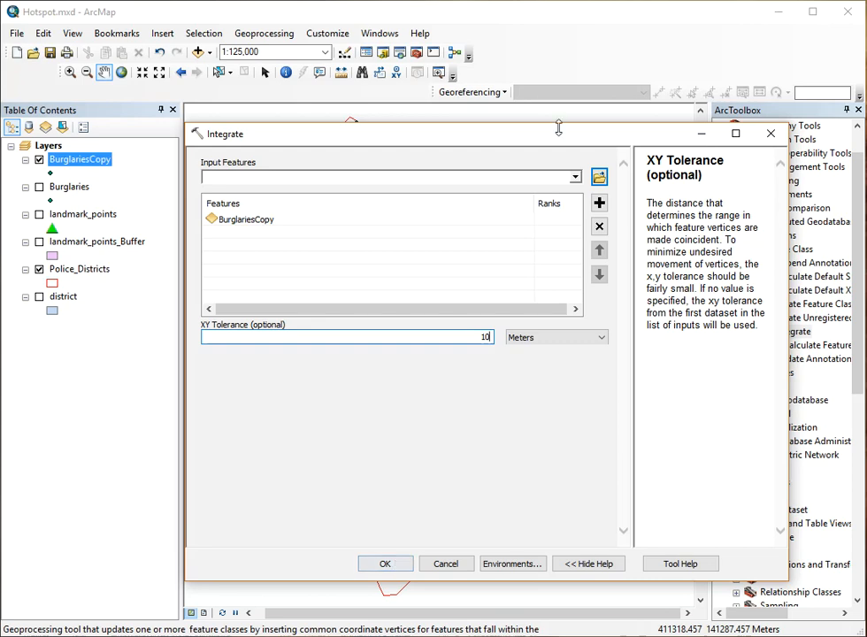
left_click_drag(523, 141, 564, 343)
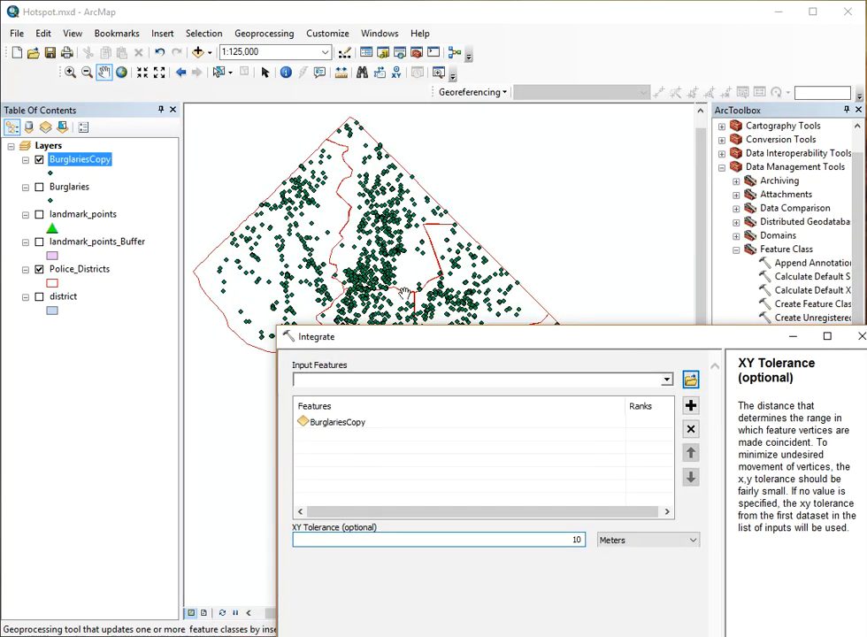
left_click_drag(470, 338, 469, 137)
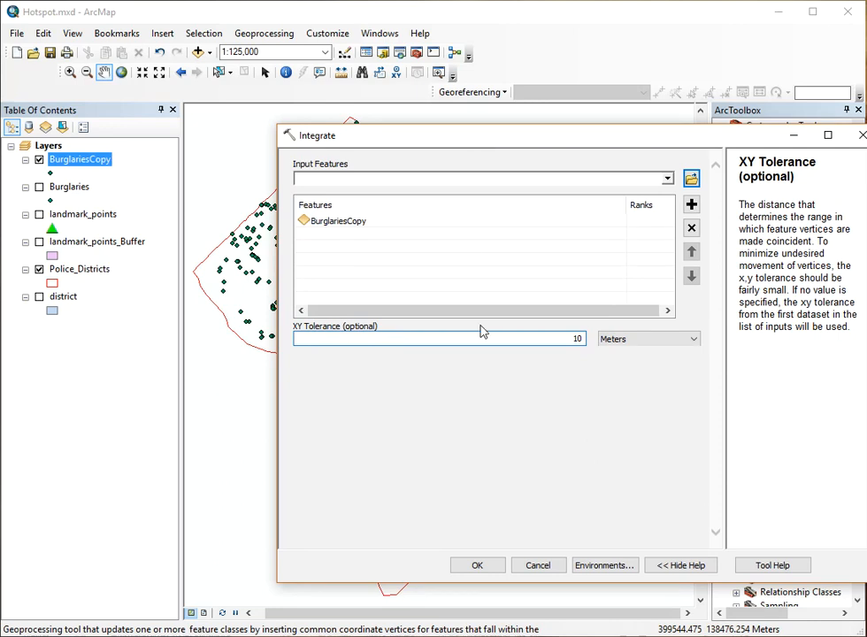
left_click(478, 566)
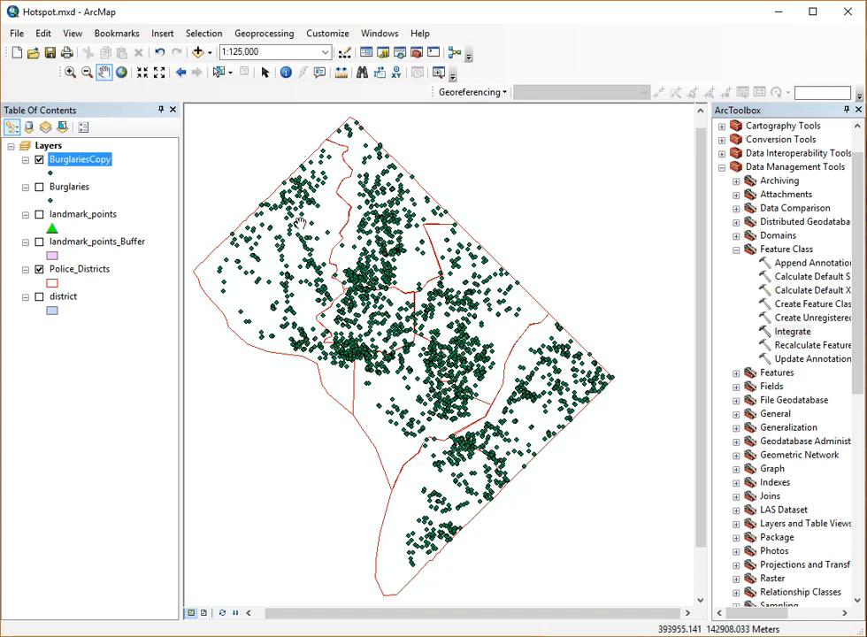
- Open the Collect Events tool from the Spatial Statistics Utilities toolset and set BurglariesCopy as the input incident features
left_click(737, 250)
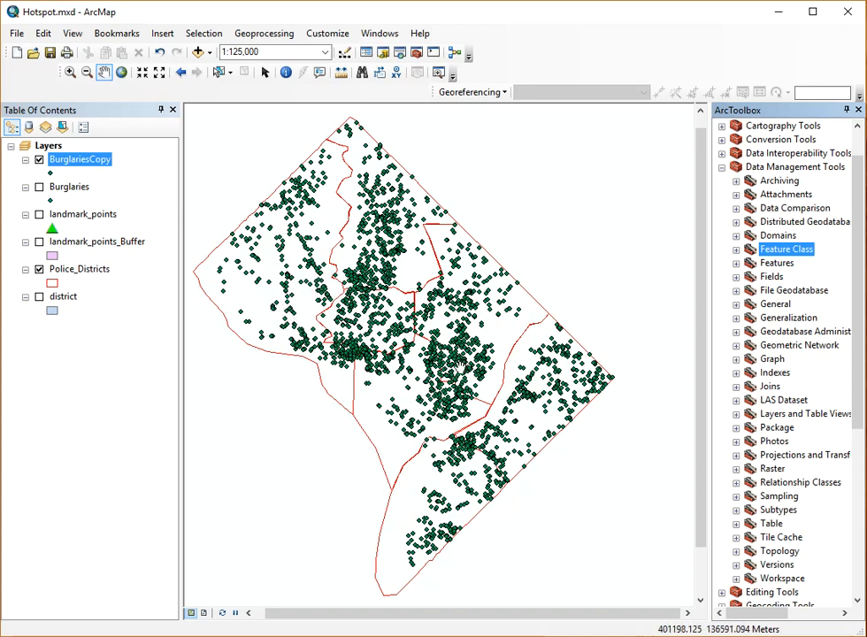
left_click(721, 167)
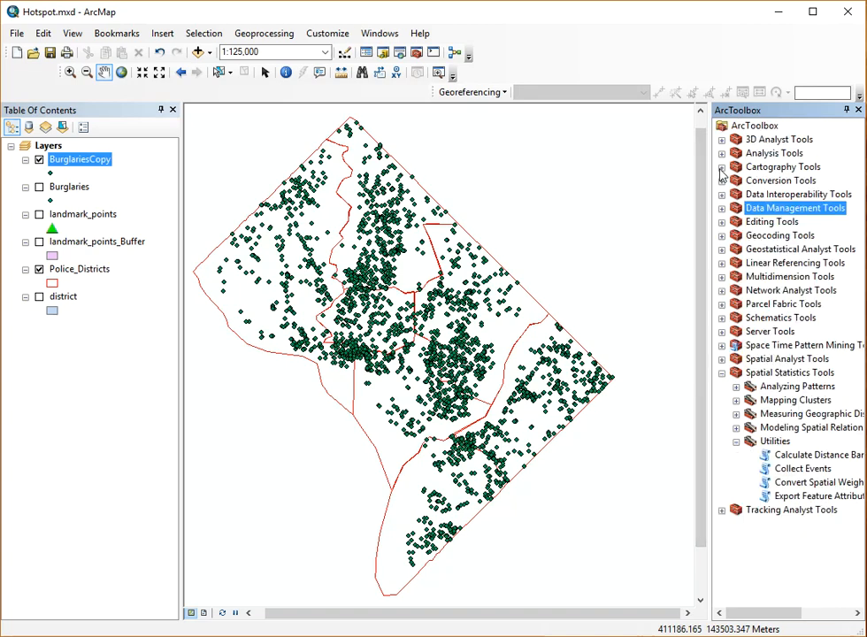
left_click(778, 469)
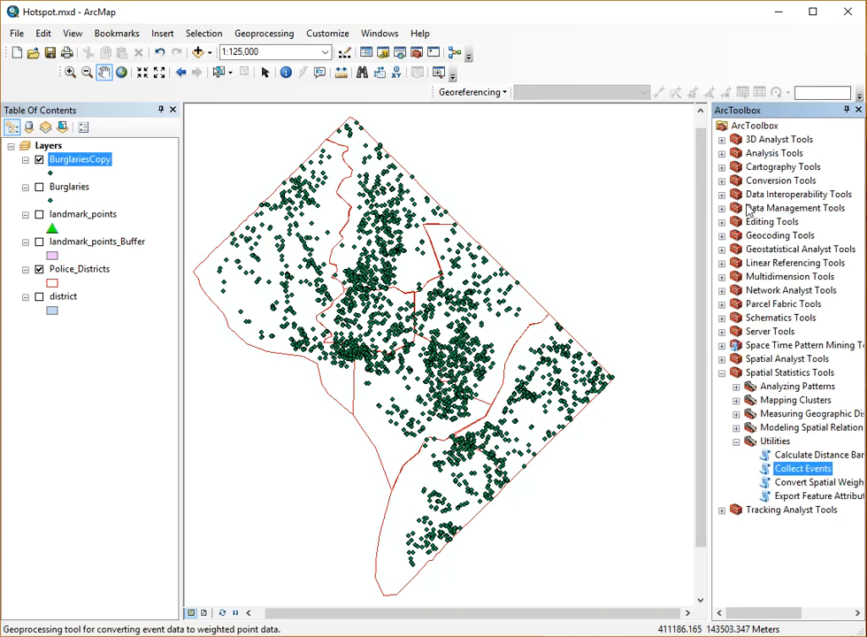
left_click(784, 373)
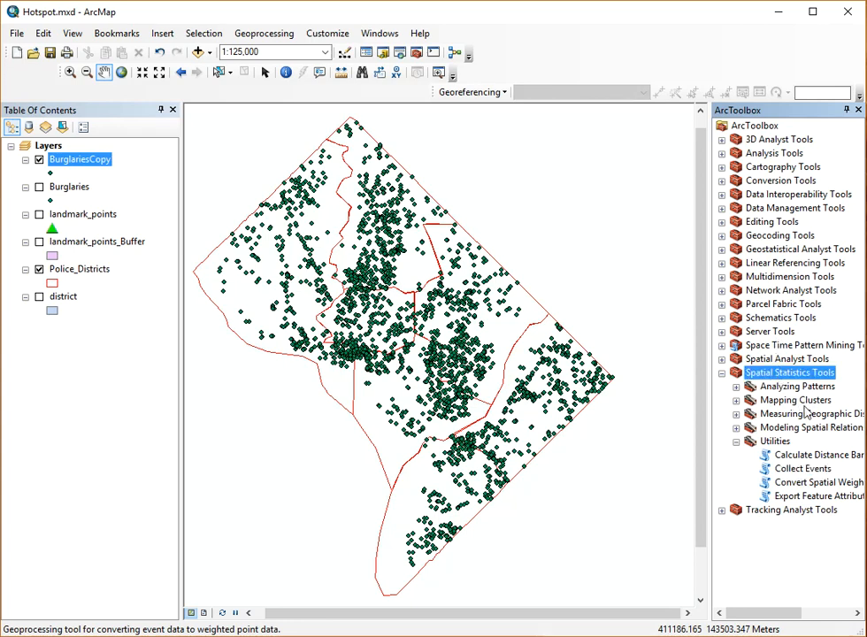
double_click(789, 472)
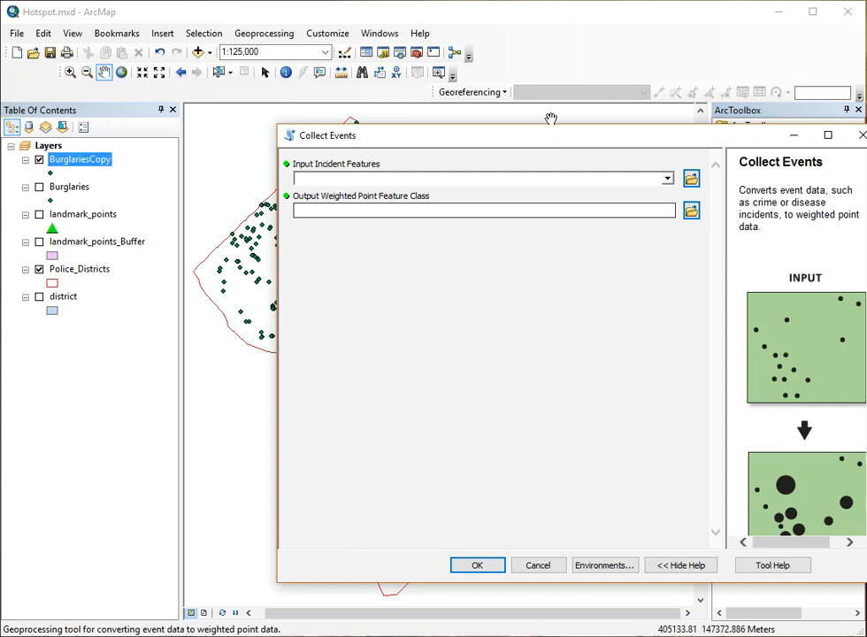
left_click_drag(558, 146, 467, 116)
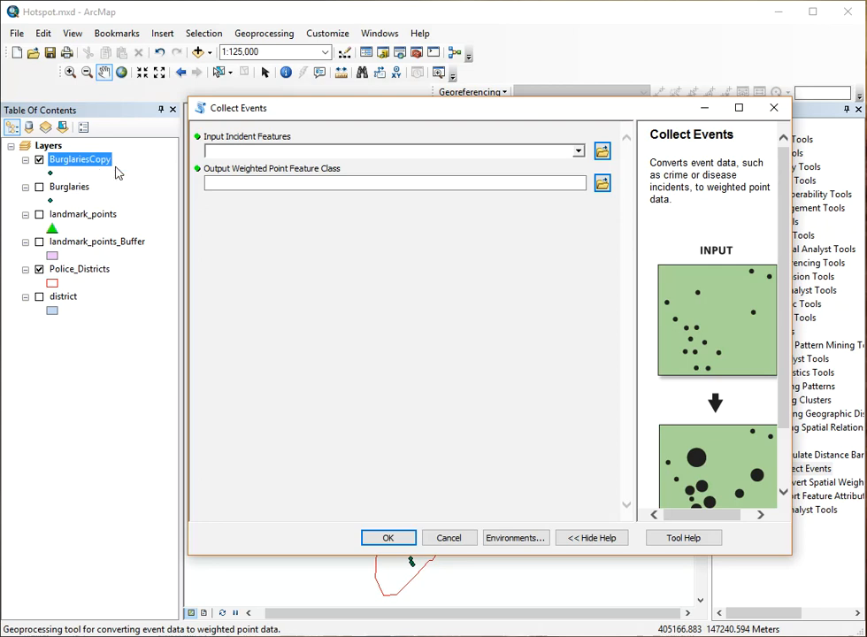
left_click(579, 151)
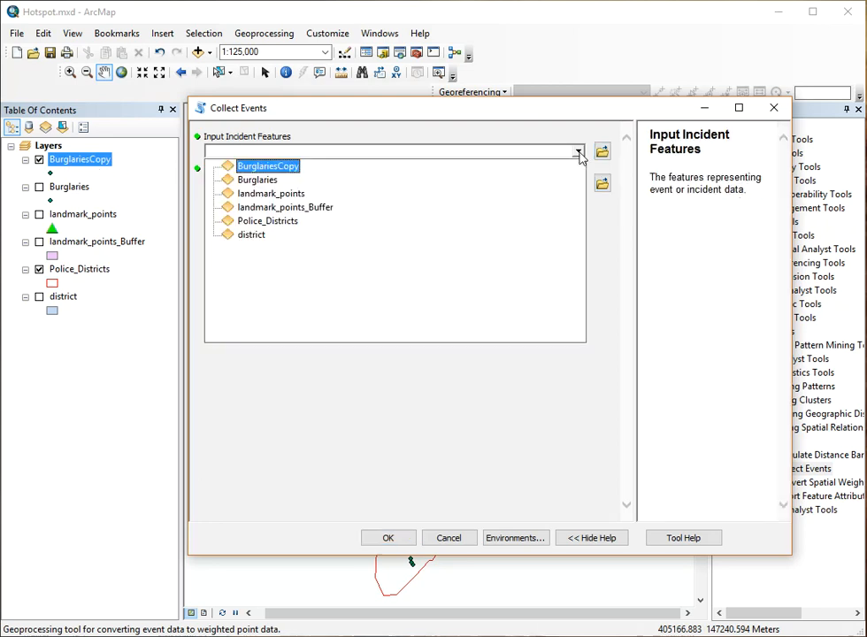
left_click(285, 168)
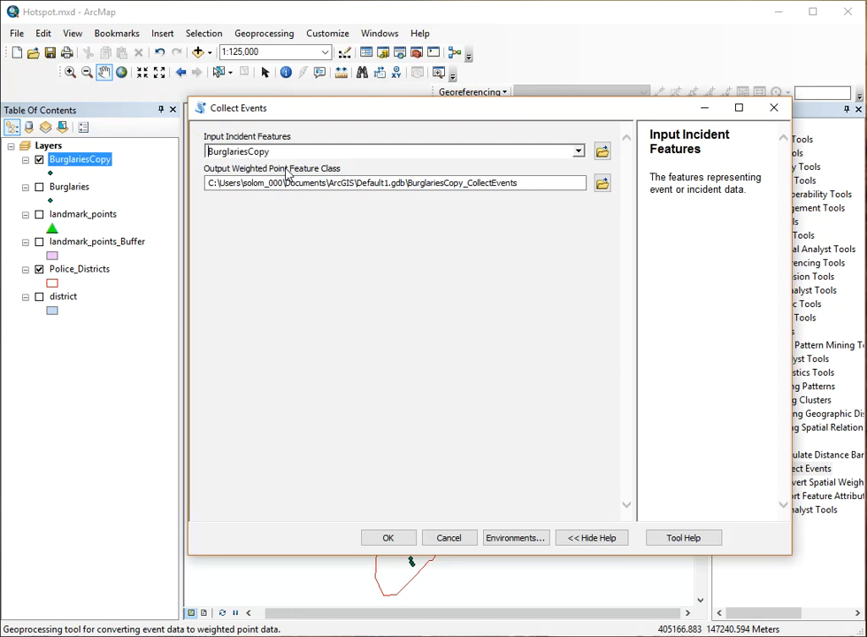
- Set the output weighted point feature class to Burglaries_CollectEvent in DC Crime Analysis.gdb and run Collect Events
left_click(602, 182)
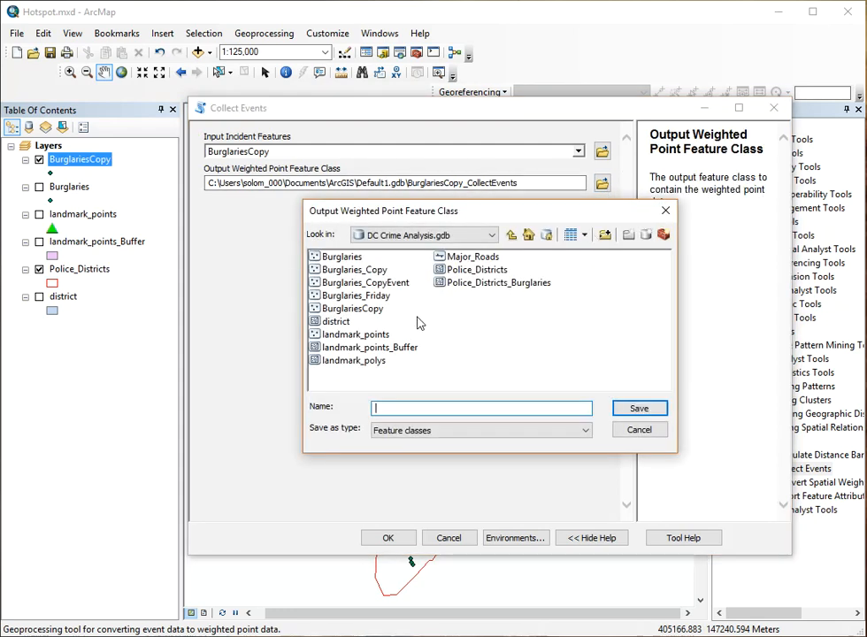
left_click(358, 282)
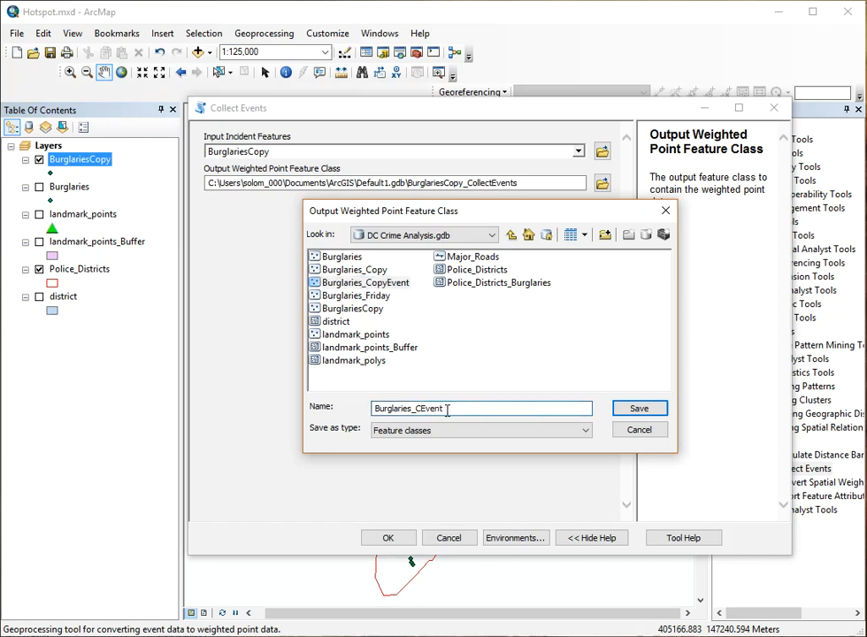
type("O")
key("BackSpace")
type("ollect")
left_click(639, 408)
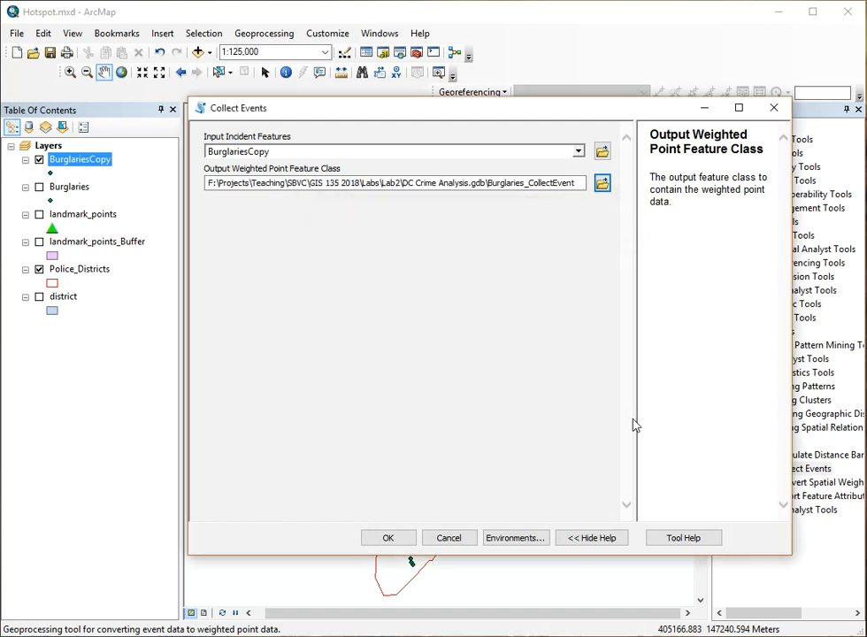
left_click(389, 539)
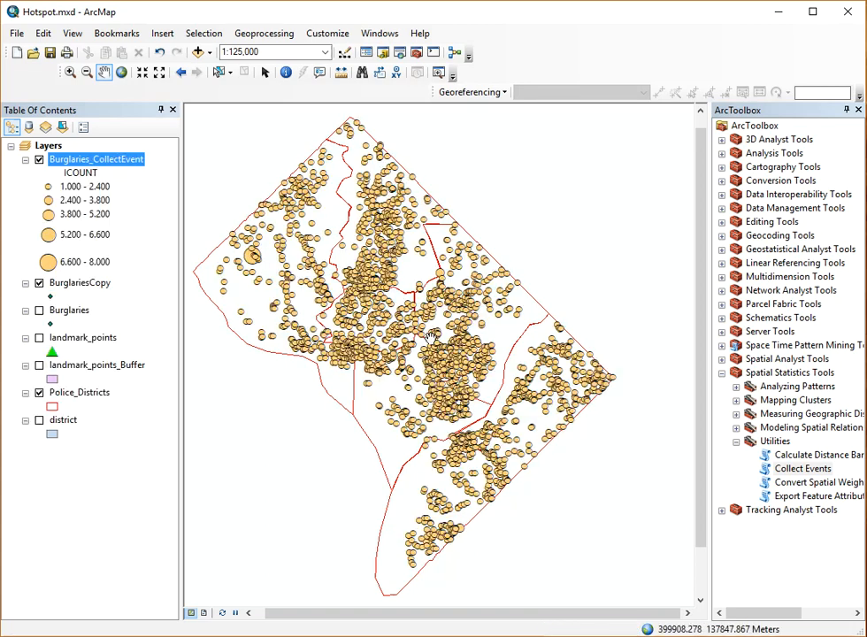
- Turn off the display of BurglariesCopy and inspect the graduated Burglaries_CollectEvent points across the police districts
left_click(39, 284)
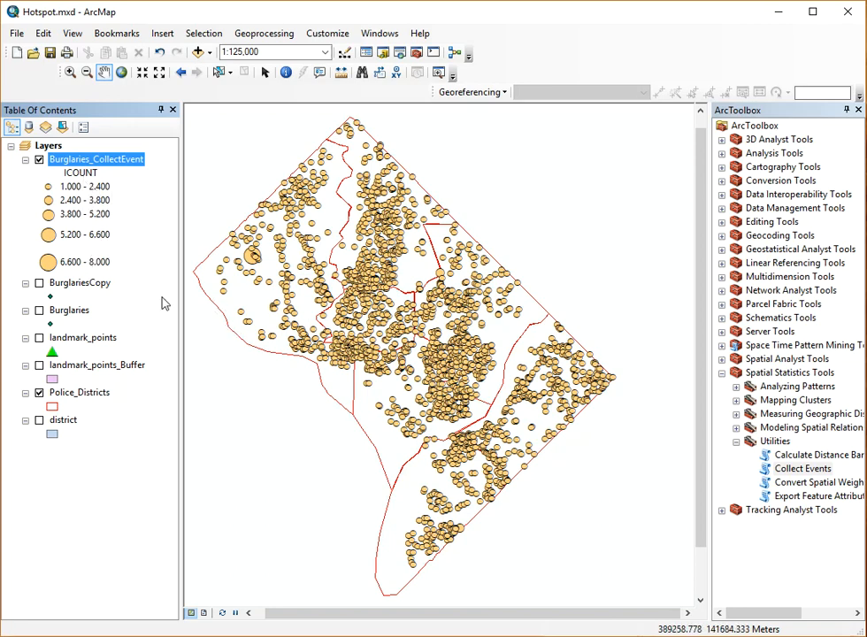
scroll(351, 289, "up", 2)
scroll(352, 288, "down", 4)
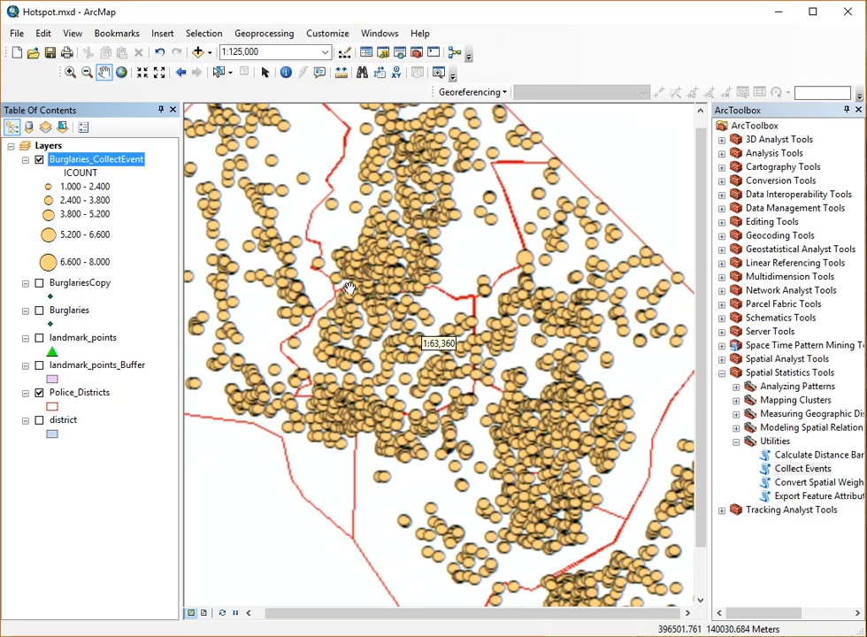
scroll(404, 285, "down", 1)
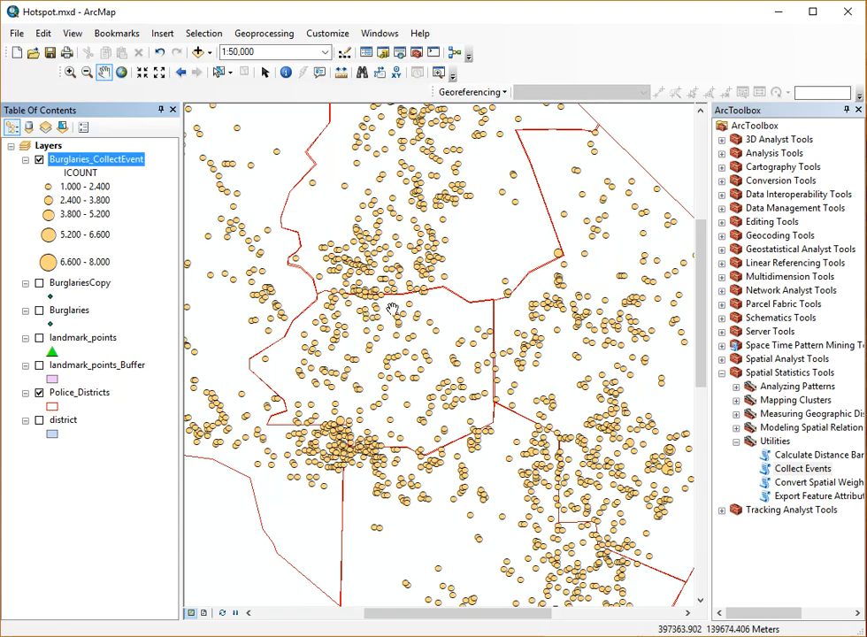
scroll(395, 304, "up", 2)
scroll(445, 300, "up", 1)
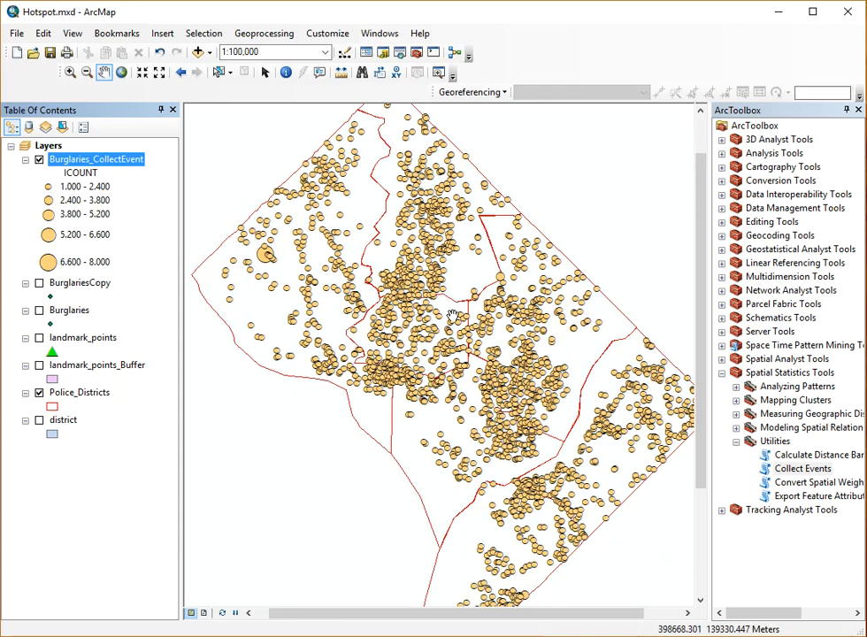
left_click_drag(550, 364, 517, 313)
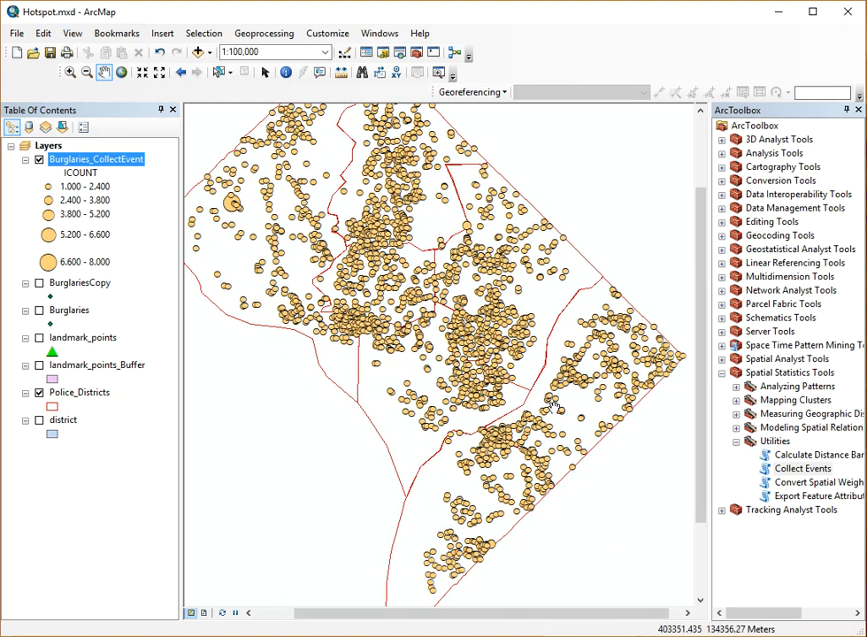
left_click_drag(457, 295, 493, 322)
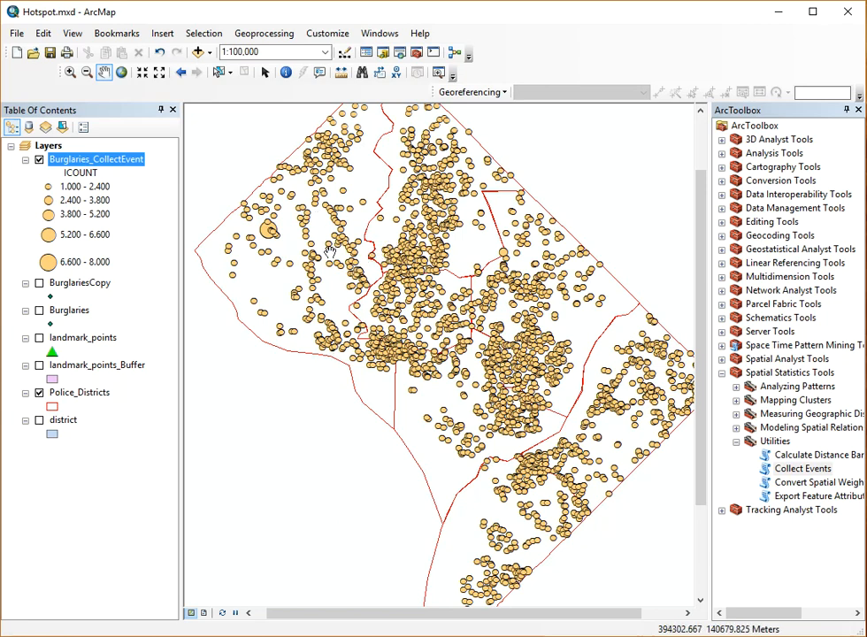
- Open the attribute table of Burglaries_CollectEvent, browse its records and agree to proceed past the security alert
right_click(108, 163)
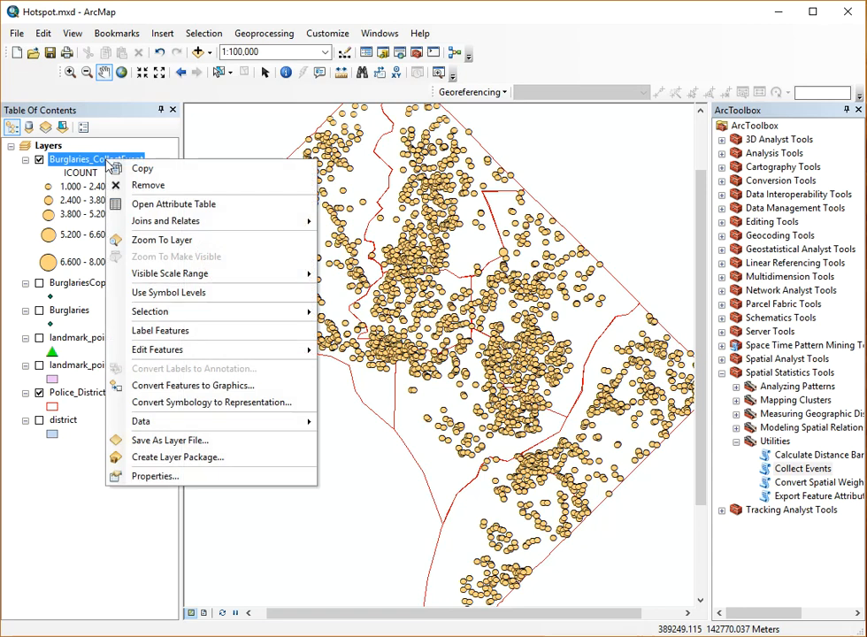
left_click(155, 205)
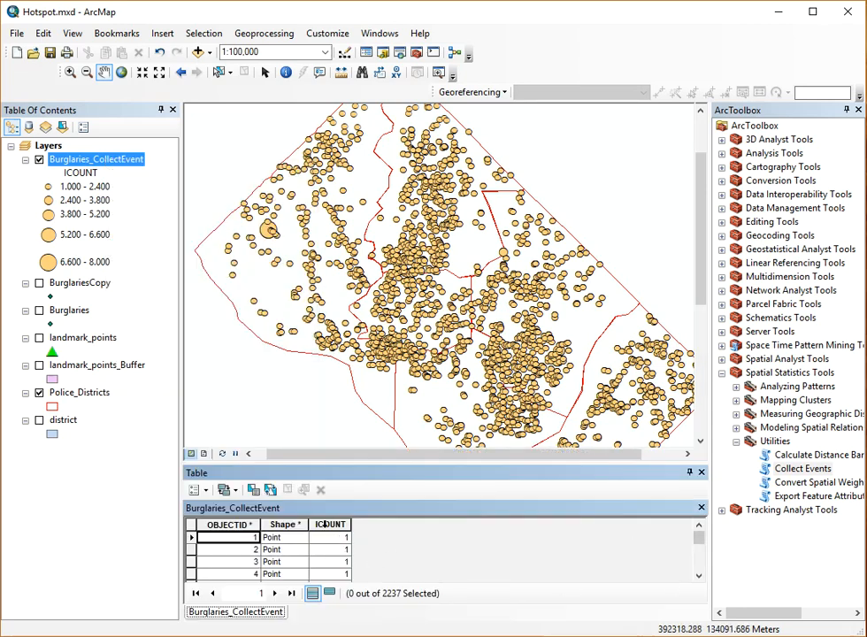
left_click_drag(701, 543, 703, 553)
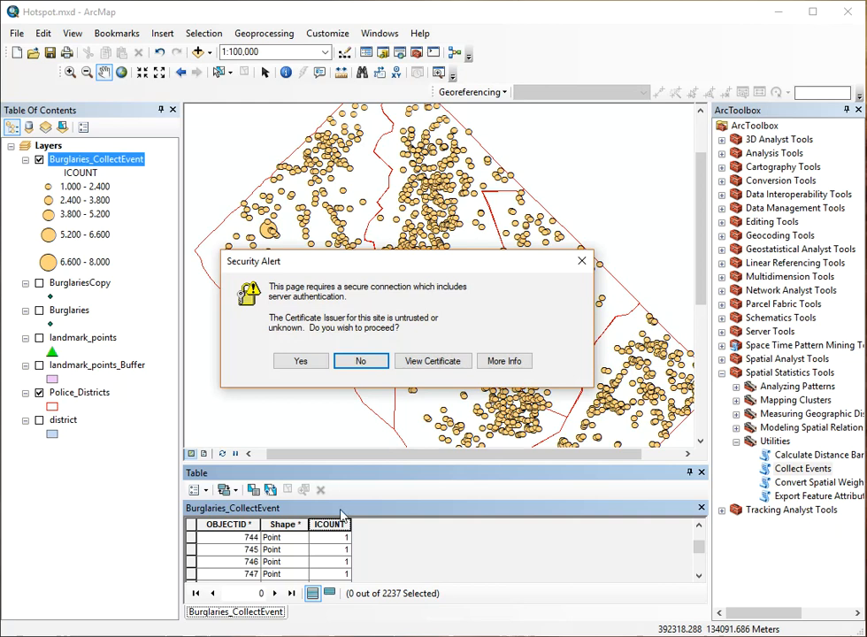
left_click(307, 362)
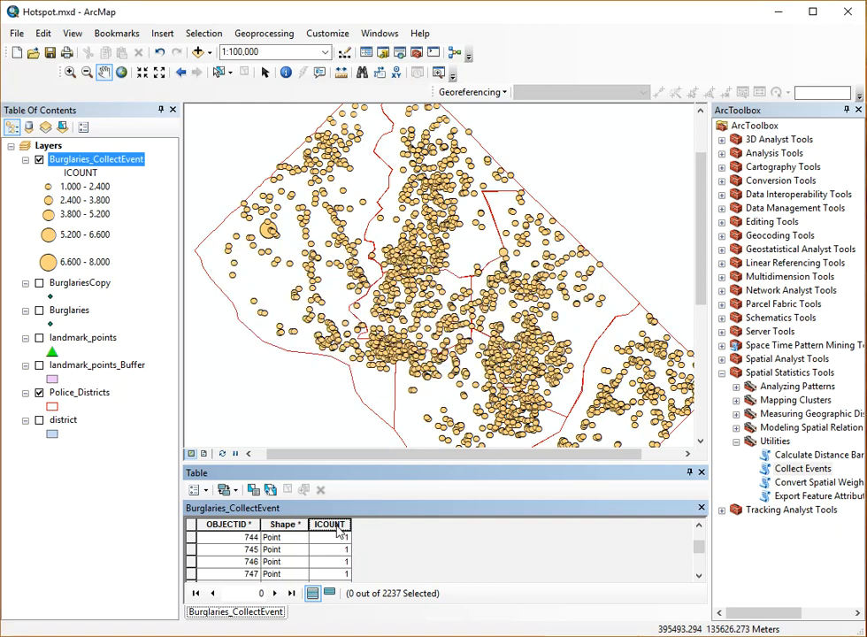
- Sort the Burglaries_CollectEvent attribute table by the ICOUNT field in ascending order
right_click(338, 524)
right_click(396, 509)
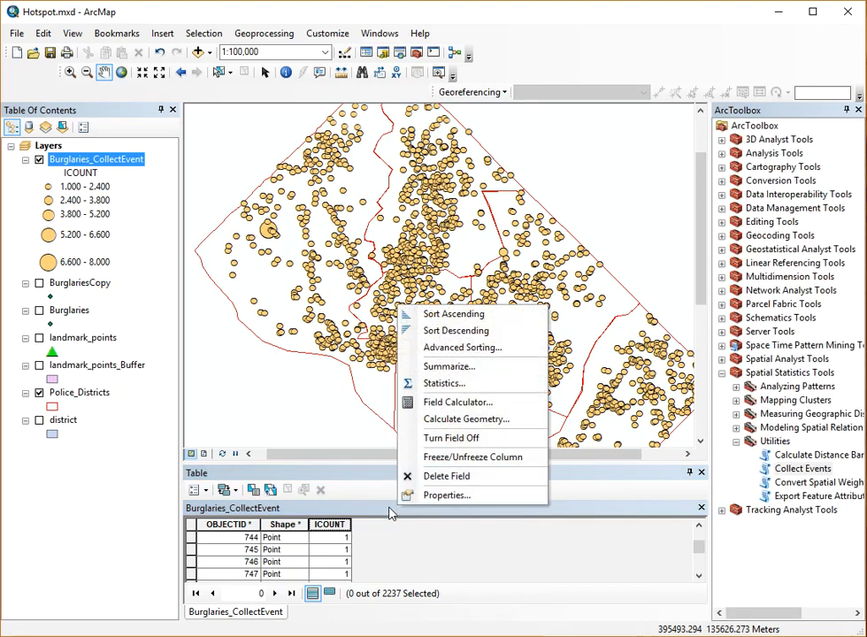
right_click(342, 524)
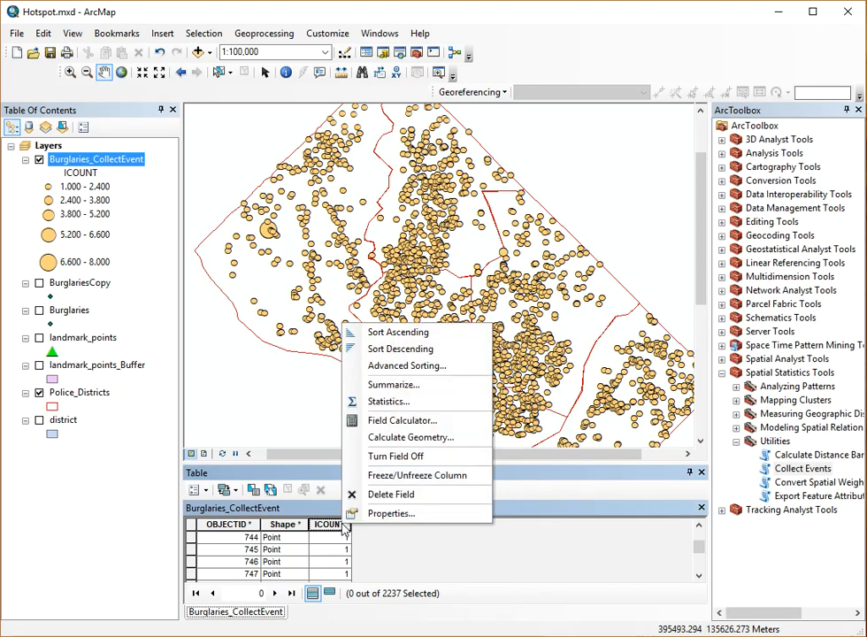
left_click(394, 348)
right_click(338, 524)
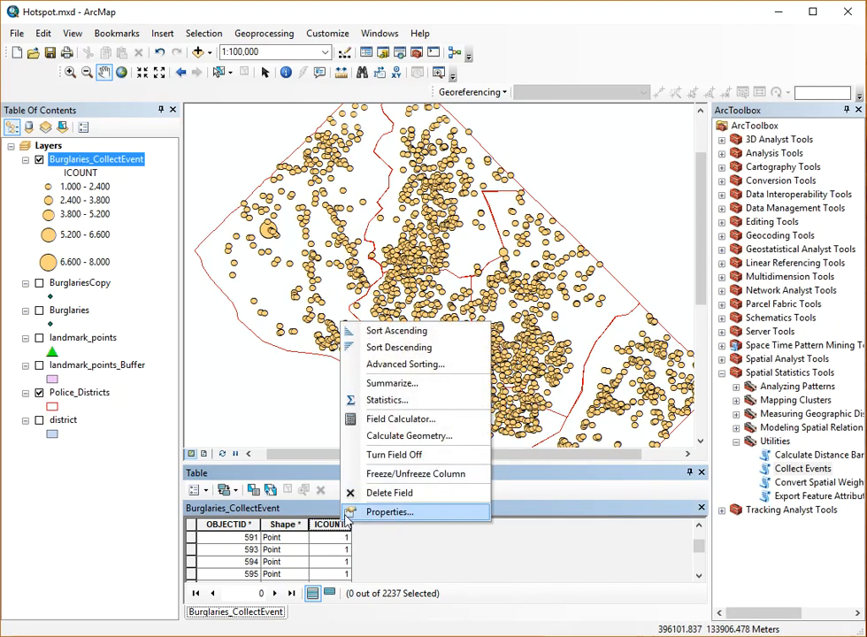
left_click(345, 330)
- Enlarge the attribute table and sort its records by ICOUNT in descending order
left_click_drag(574, 464, 581, 384)
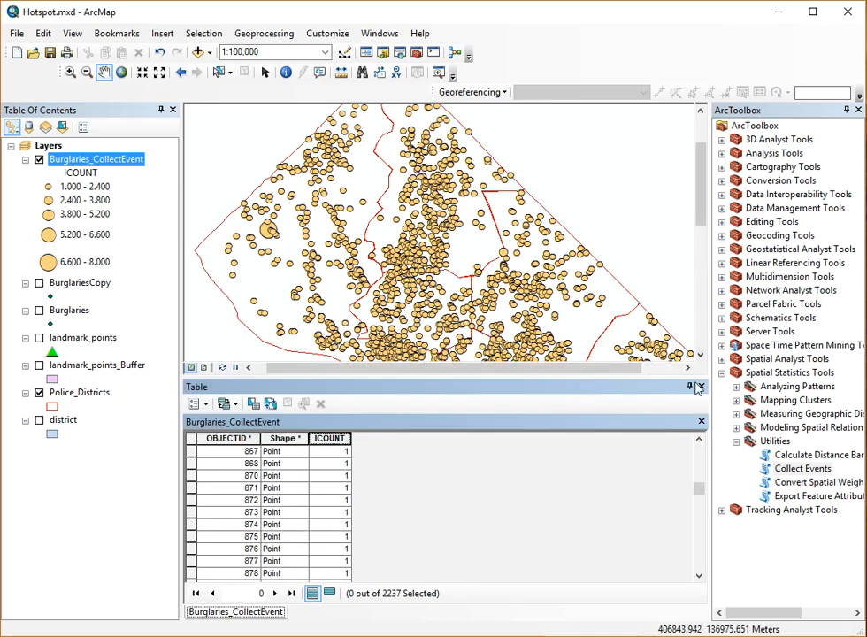
left_click_drag(699, 489, 698, 450)
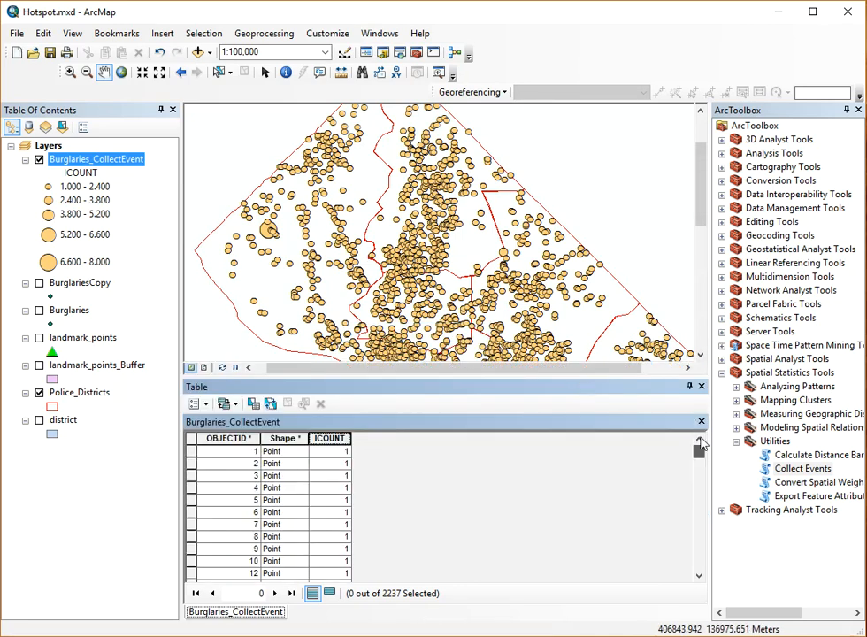
right_click(330, 438)
left_click(367, 464)
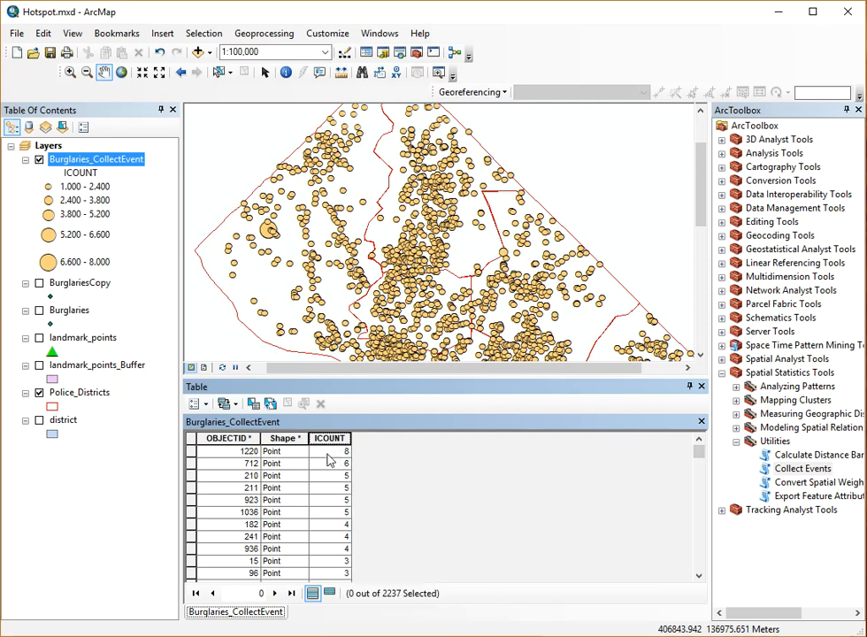
- Select the record with the highest ICOUNT to locate it on the map, clear the selection and close the table
left_click(192, 452)
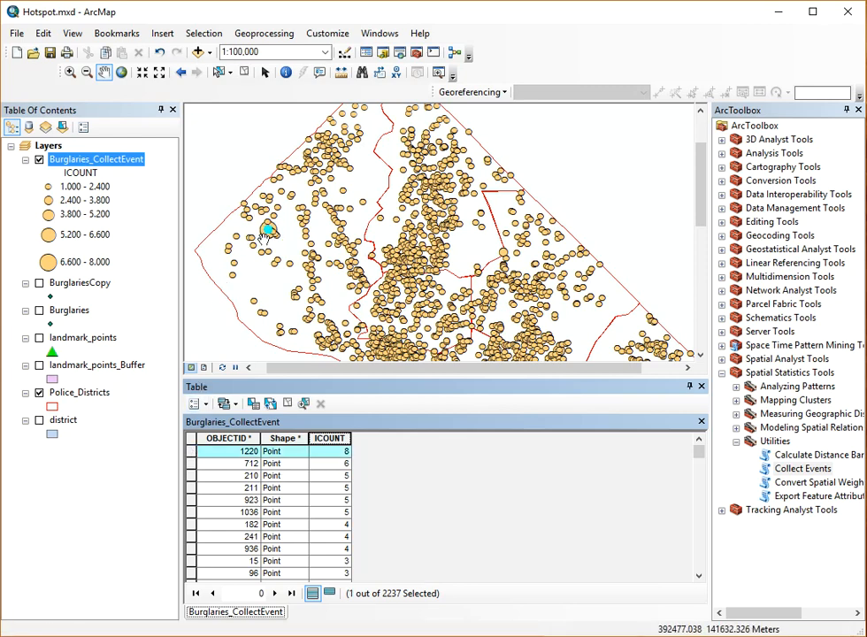
left_click(289, 405)
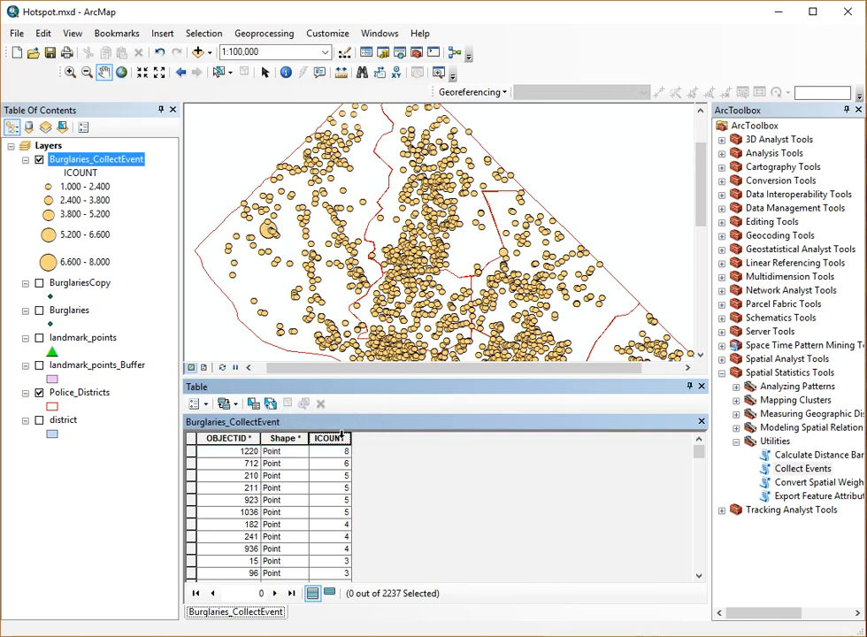
left_click(700, 386)
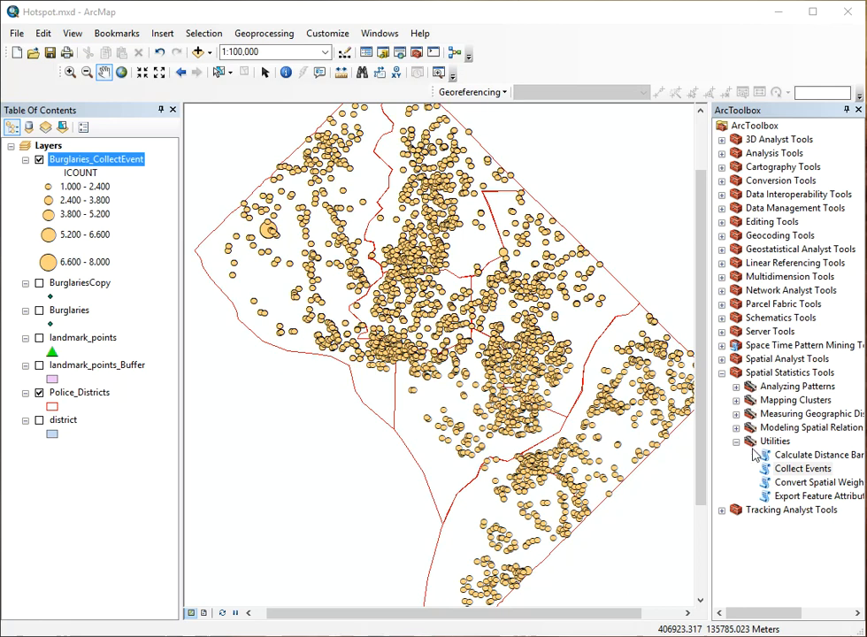
- Collapse the Utilities toolset and expand the Mapping Clusters toolset within Spatial Statistics Tools
left_click(759, 373)
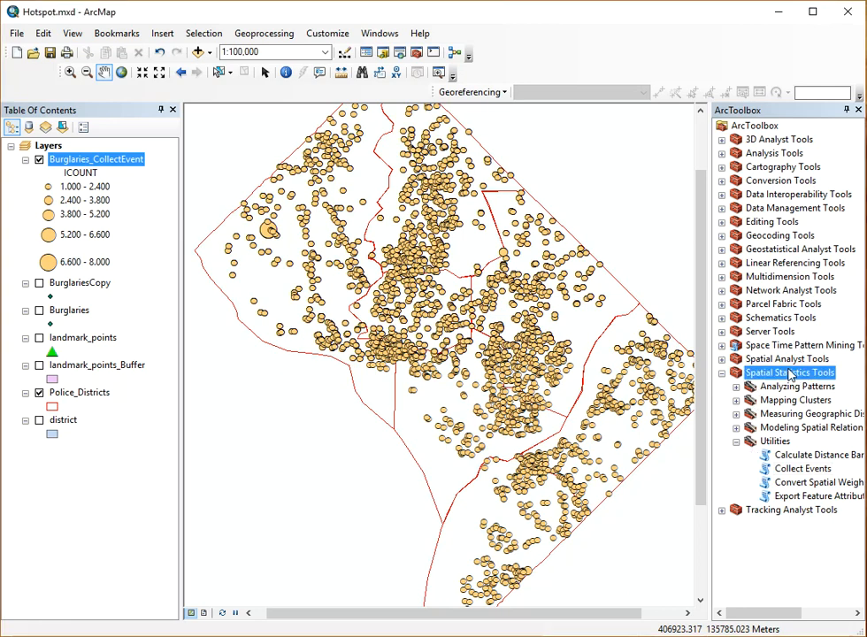
left_click(736, 440)
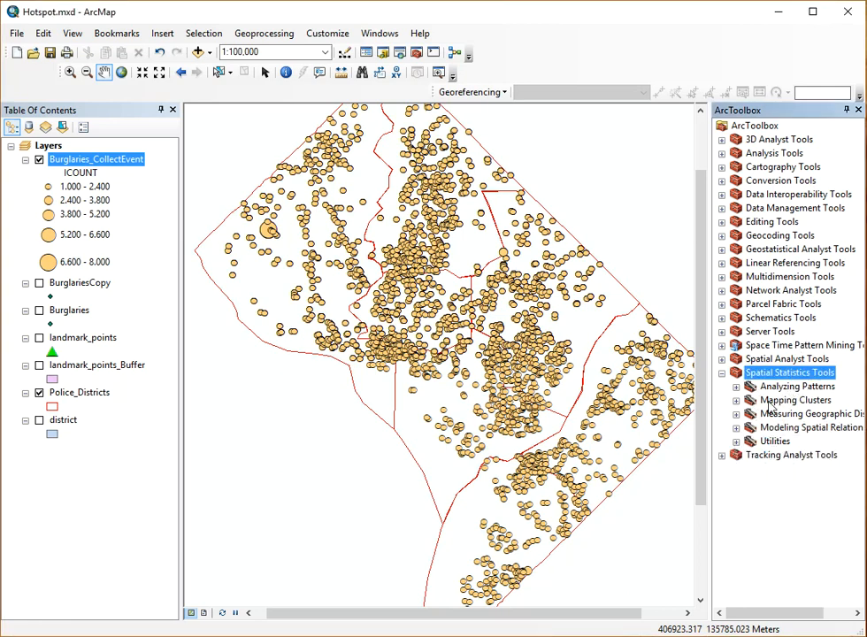
left_click(768, 400)
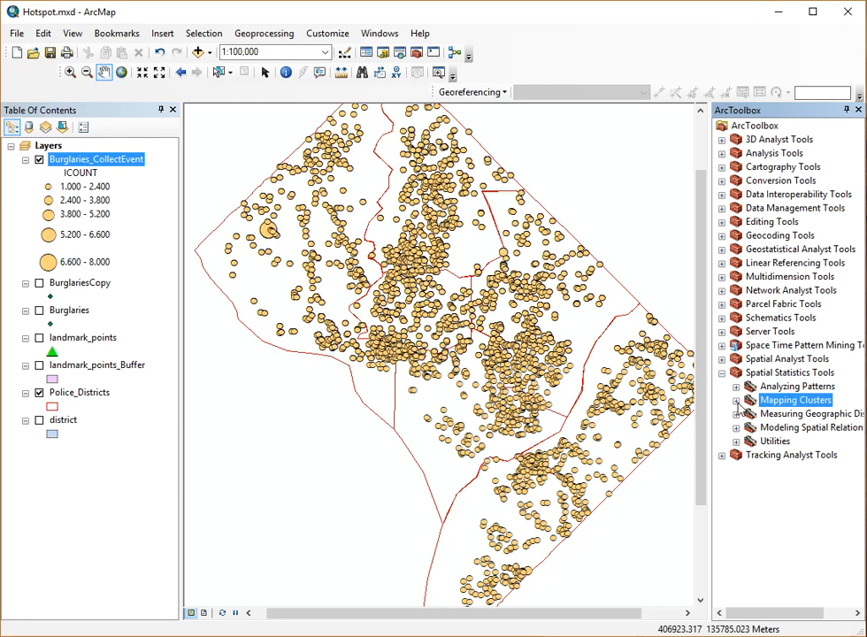
left_click(736, 401)
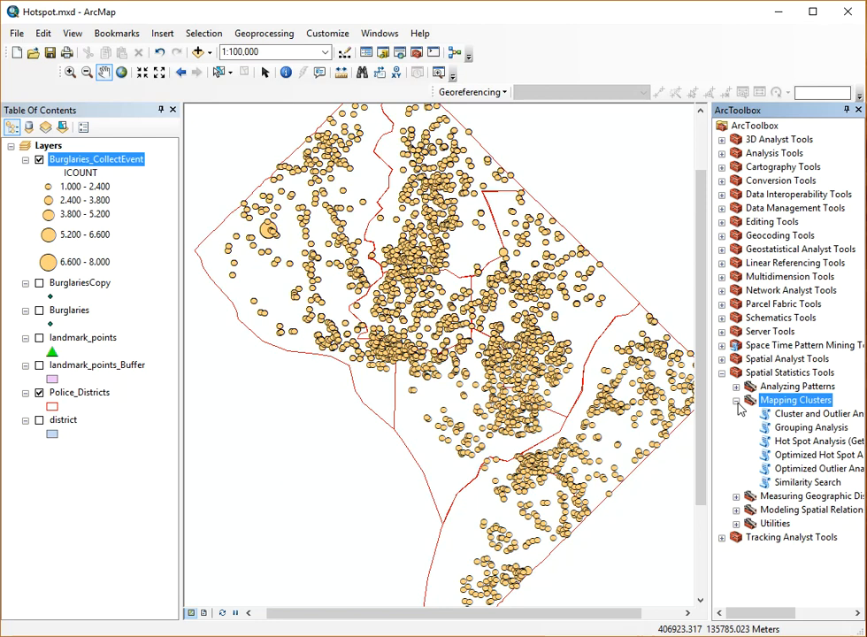
- Open Hot Spot Analysis (Getis-Ord Gi*) with Burglaries_CollectEvent as the input feature class and ICOUNT as the input field
left_click(795, 448)
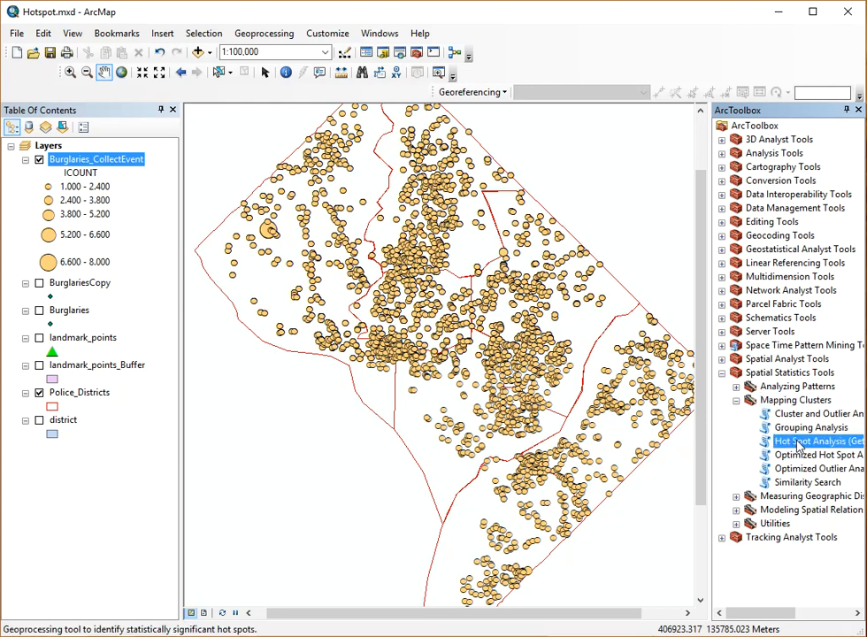
double_click(796, 445)
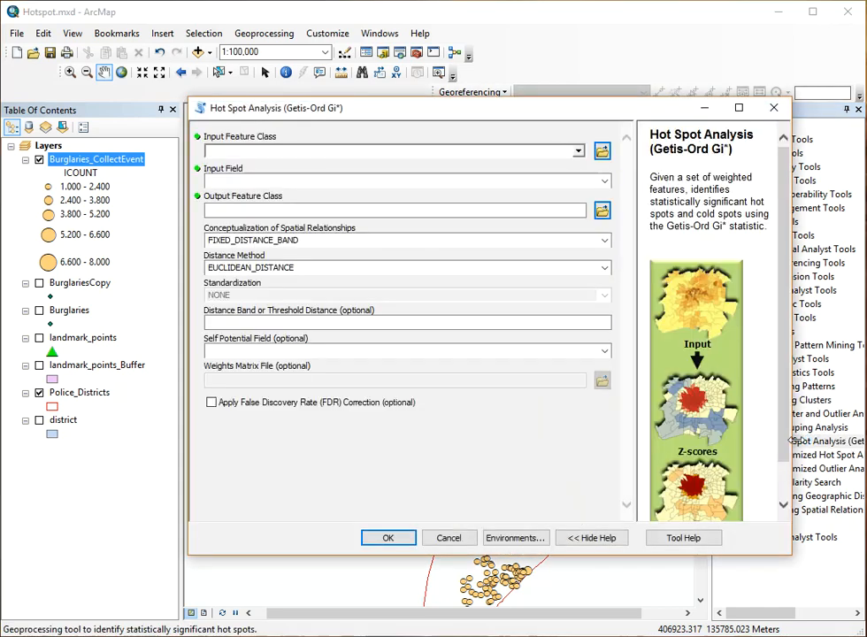
left_click_drag(484, 119, 467, 182)
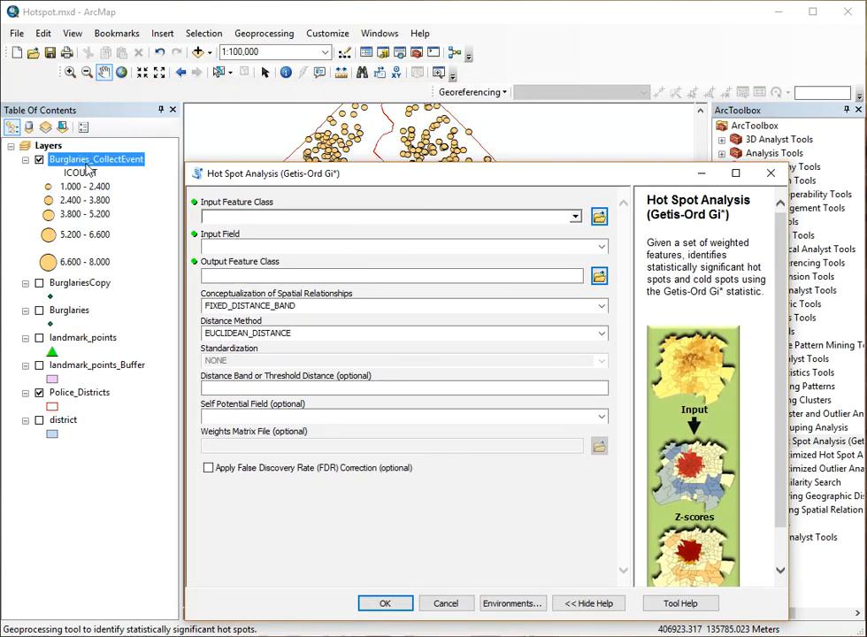
left_click(574, 217)
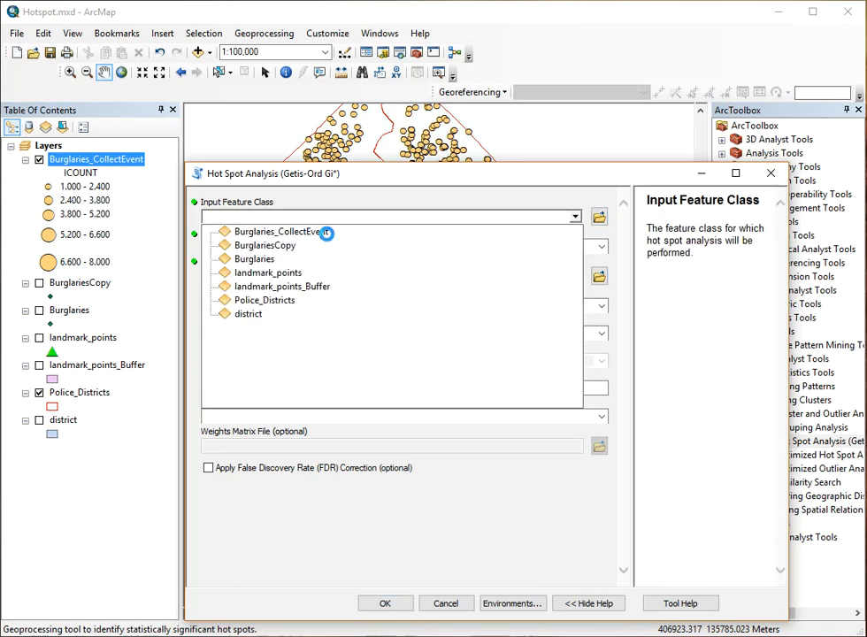
left_click(336, 231)
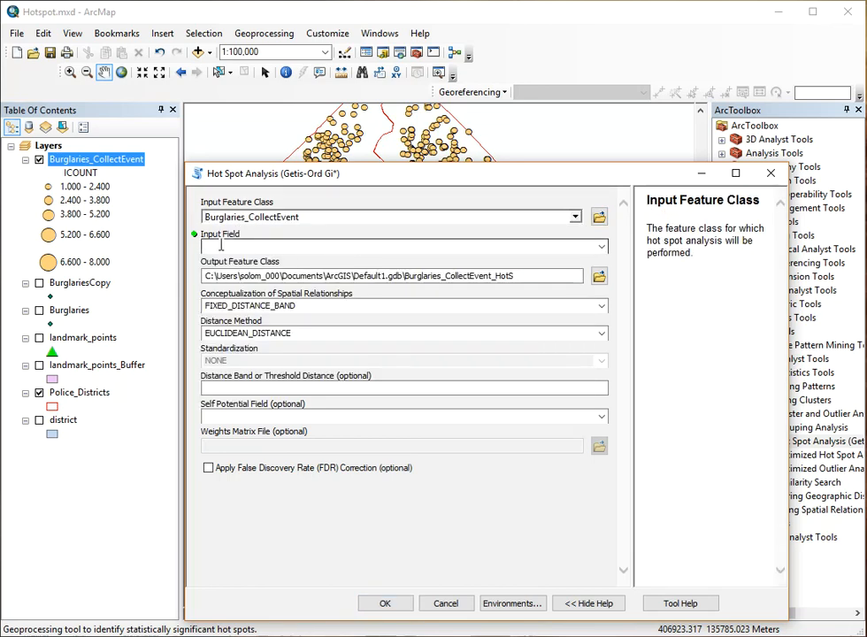
left_click(221, 246)
left_click(602, 247)
left_click(258, 260)
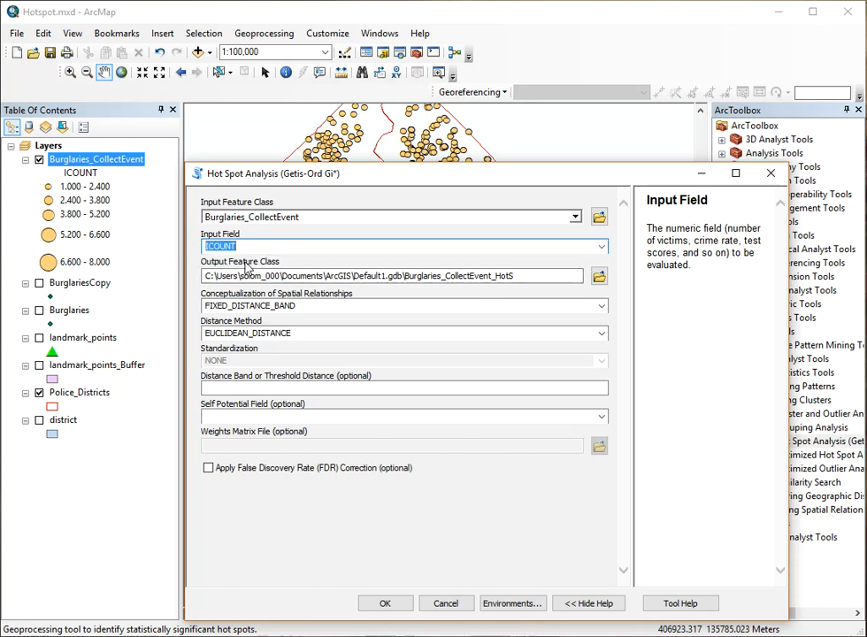
- Run the hot spot analysis with output saved as Hotspot in DC Crime Analysis.gdb, and hide the Burglaries_CollectEvent layer
left_click(599, 277)
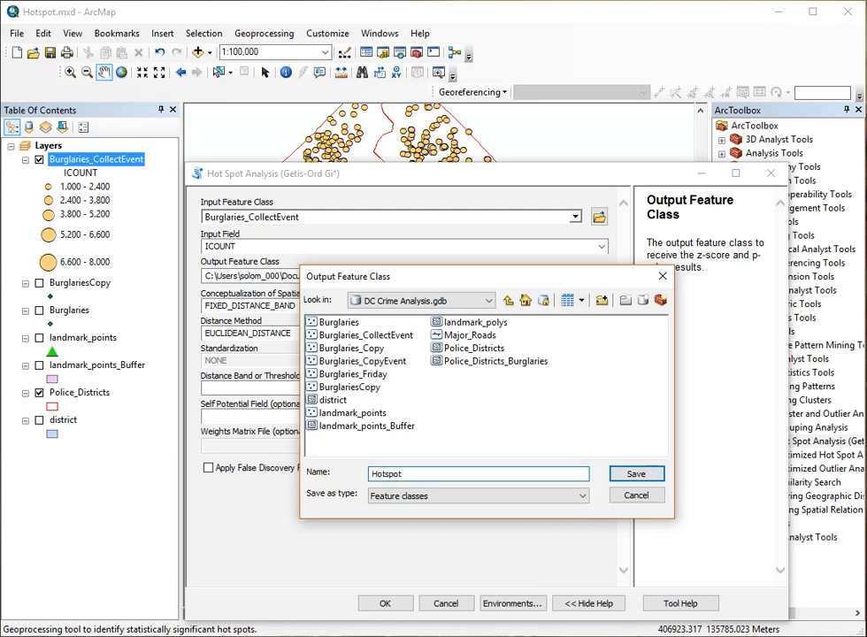
left_click(650, 478)
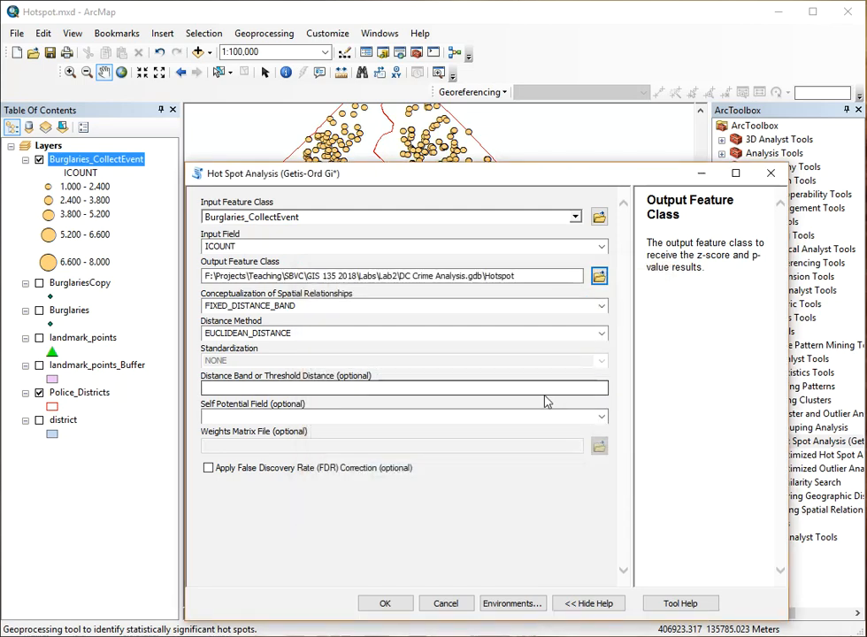
left_click_drag(491, 179, 478, 122)
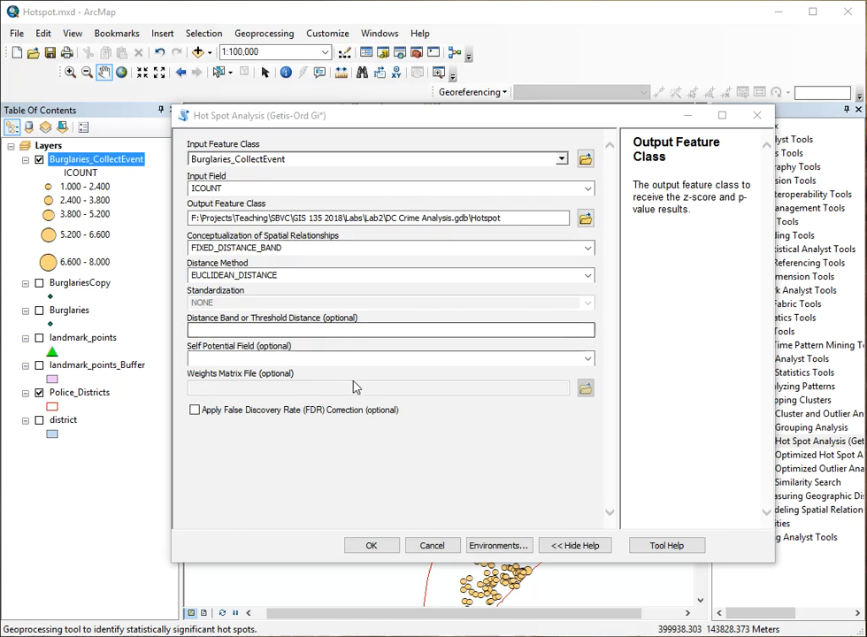
left_click(372, 545)
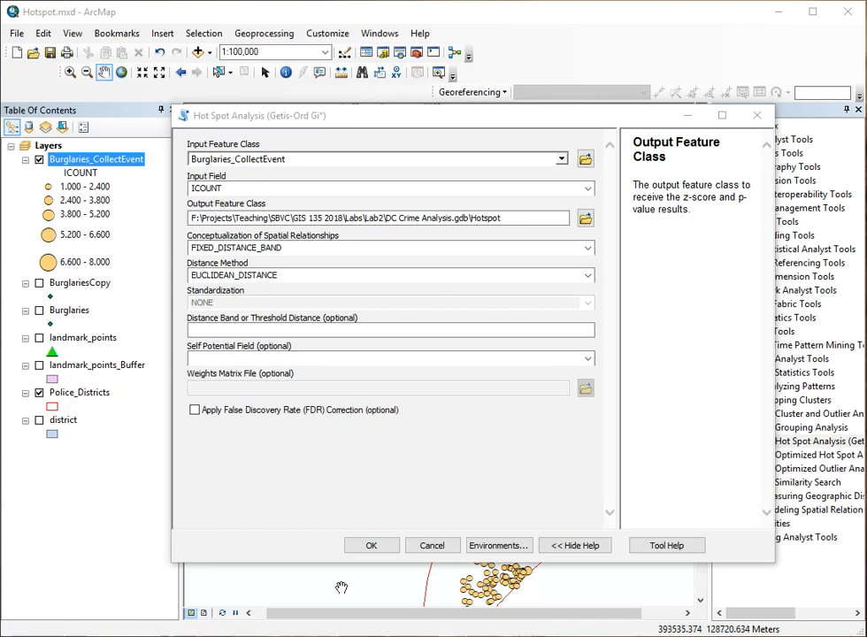
left_click(370, 545)
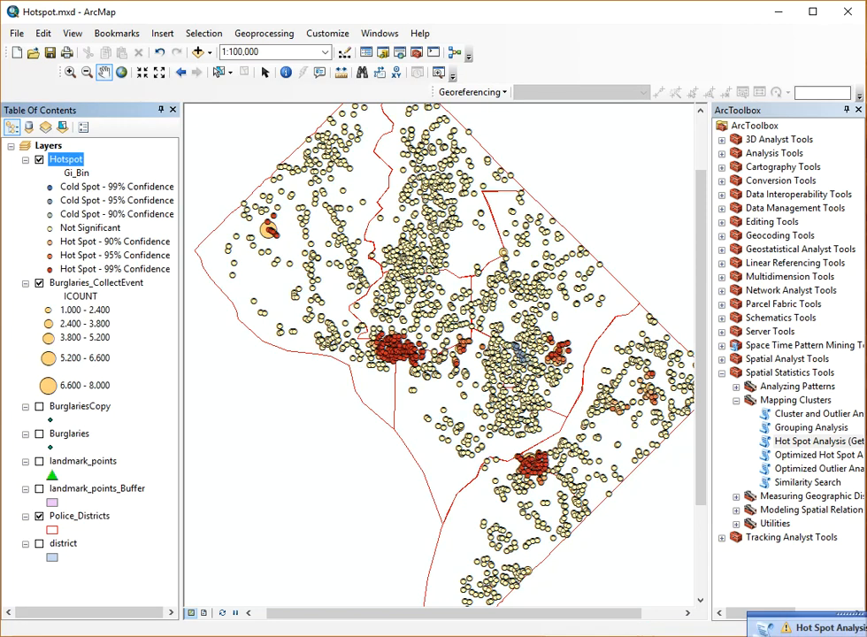
left_click(39, 283)
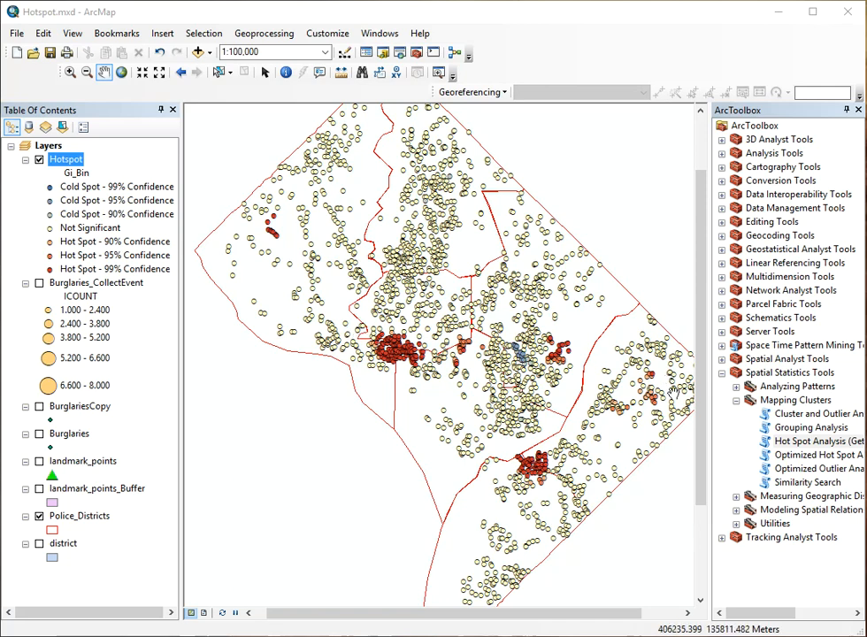
- Open Optimized Hot Spot Analysis with Burglaries_CollectEvent as input and Hotspot_Opti in DC Crime Analysis.gdb as output
left_click(823, 454)
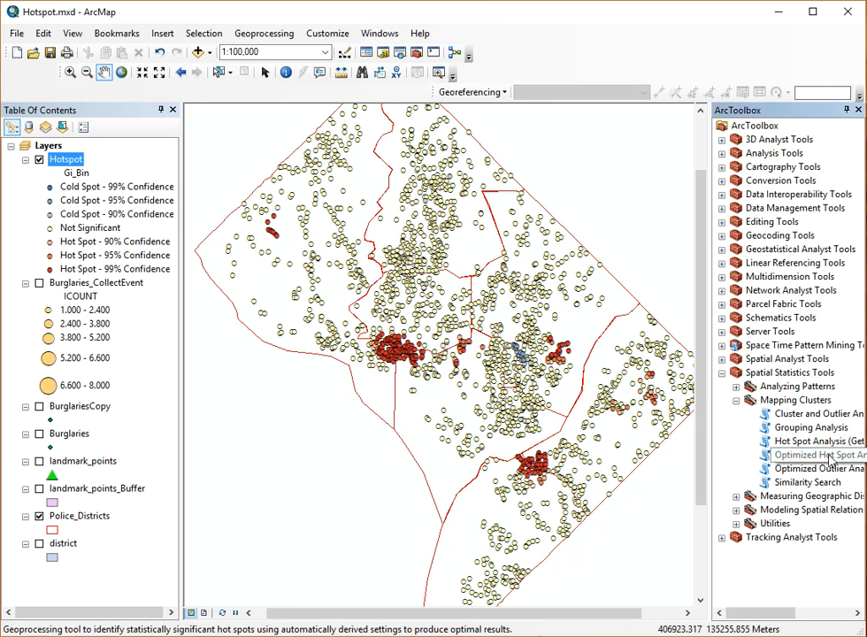
left_click(805, 456)
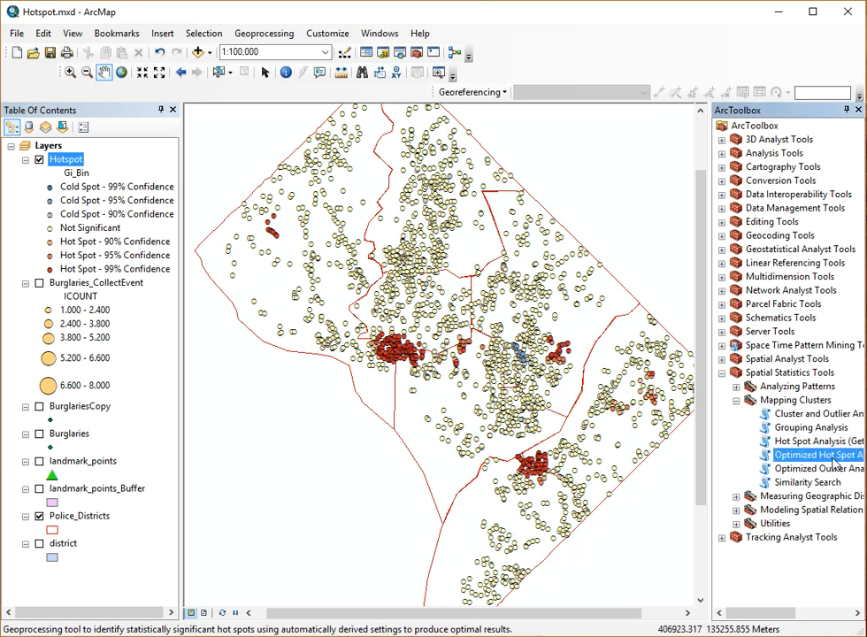
double_click(804, 459)
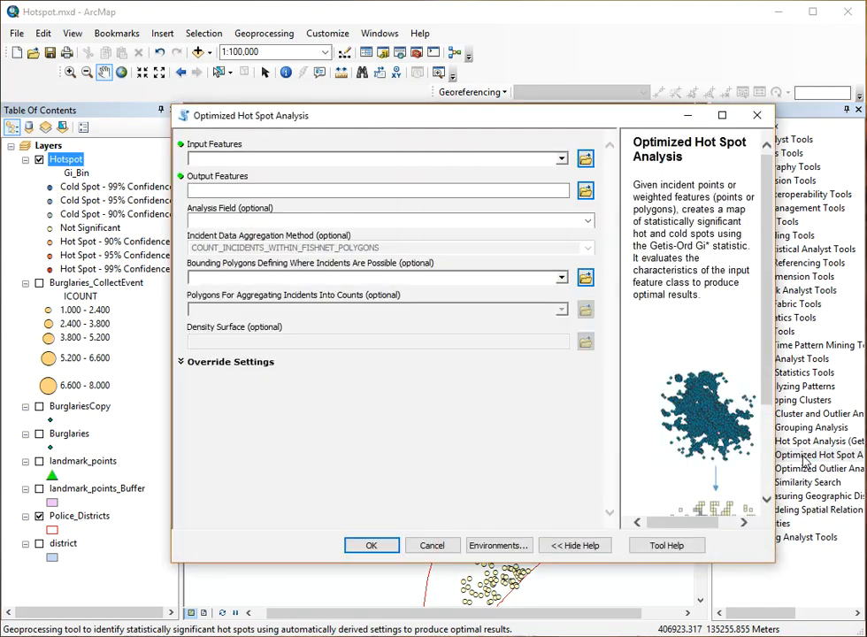
left_click(561, 161)
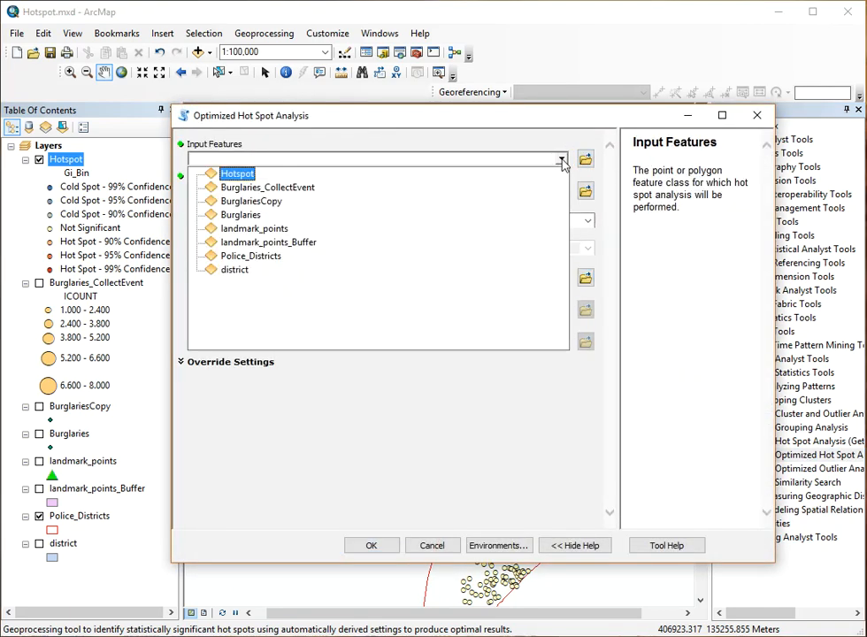
left_click(264, 189)
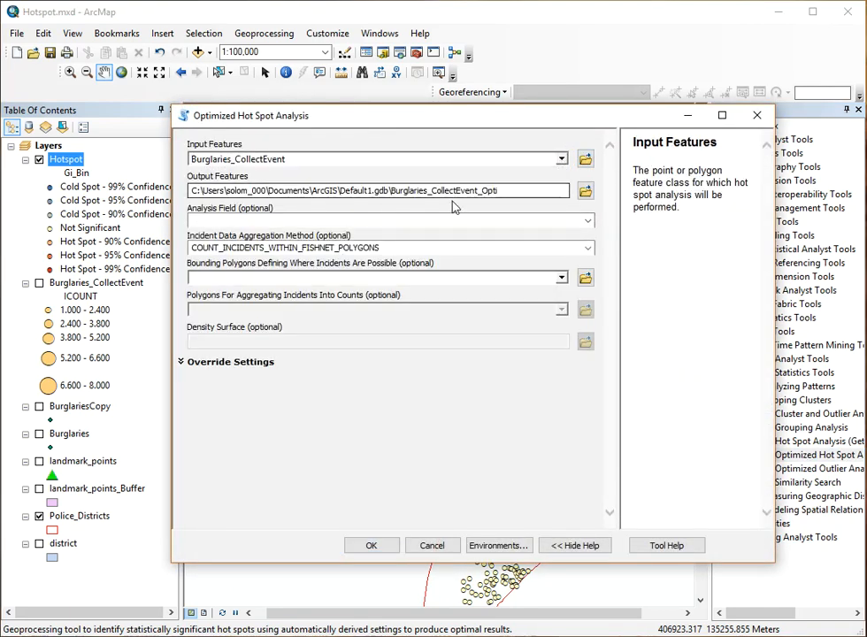
left_click(585, 192)
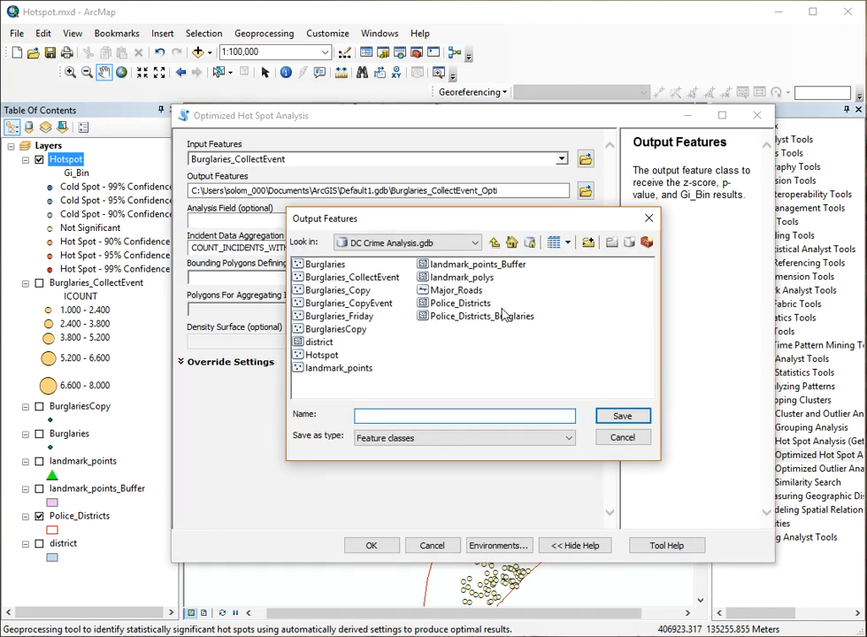
left_click(321, 354)
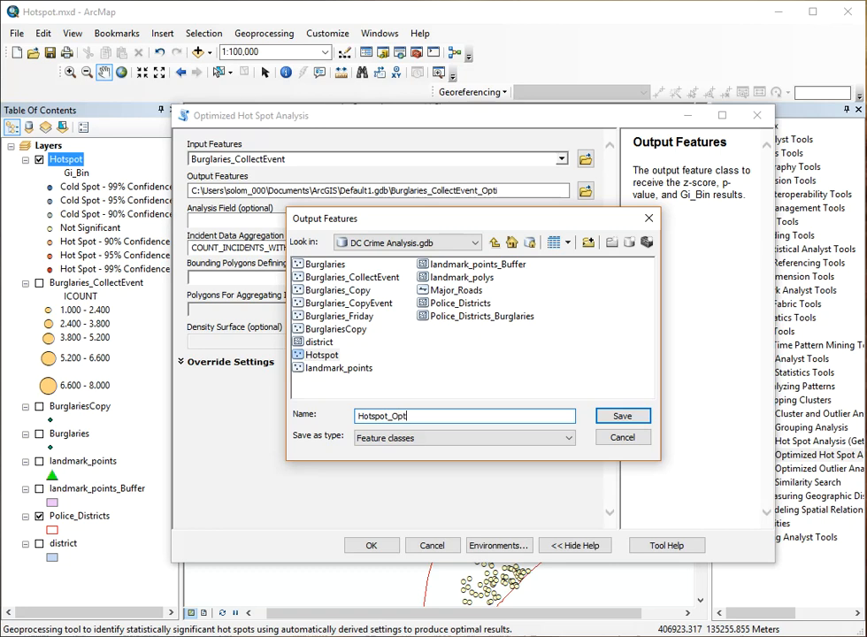
type("_Opti")
left_click(623, 416)
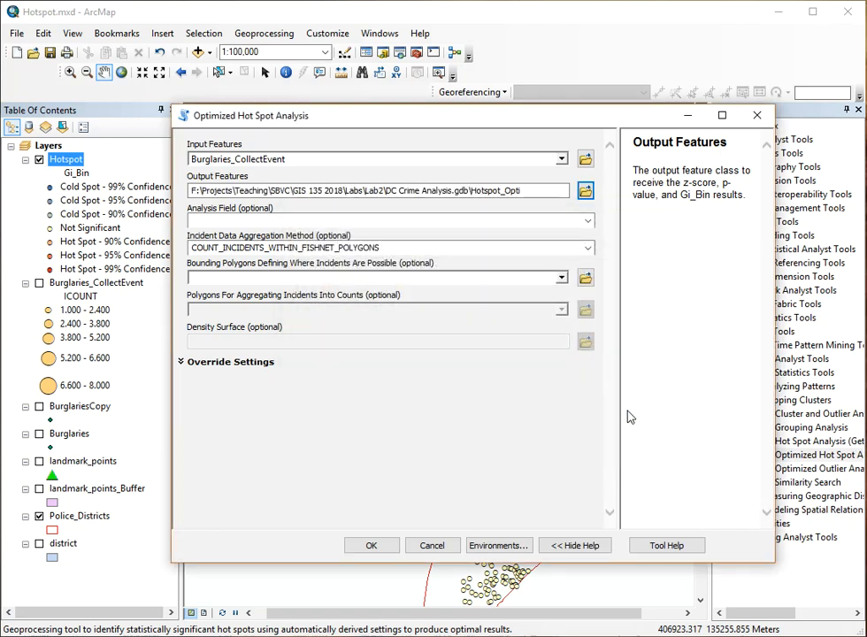
- Set ICOUNT as the analysis field and run the optimized hot spot analysis
left_click(588, 221)
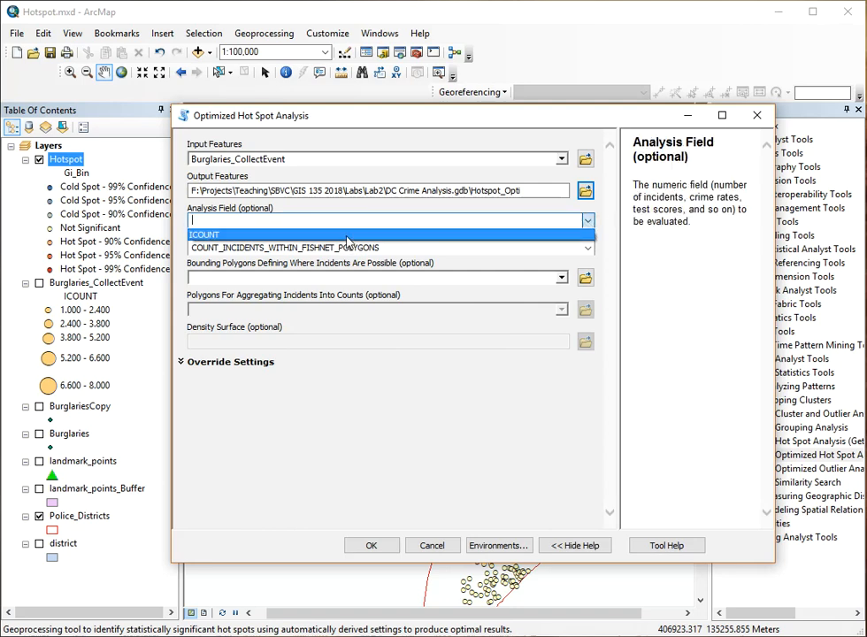
left_click(347, 236)
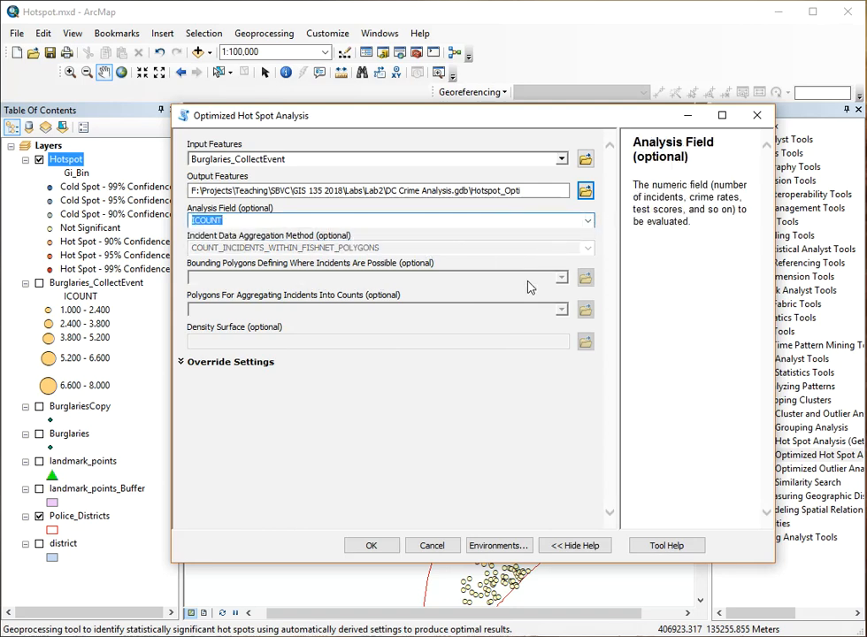
left_click(372, 546)
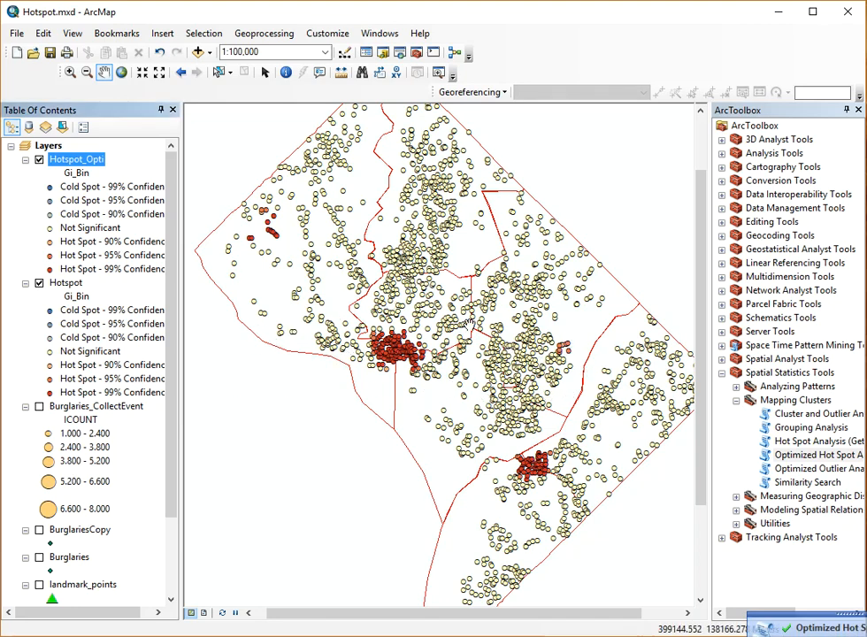
- Compare the Hotspot and Hotspot_Opti layers by toggling their visibility, leaving only Hotspot_Opti shown of the two with its legend collapsed
left_click(39, 283)
left_click(39, 159)
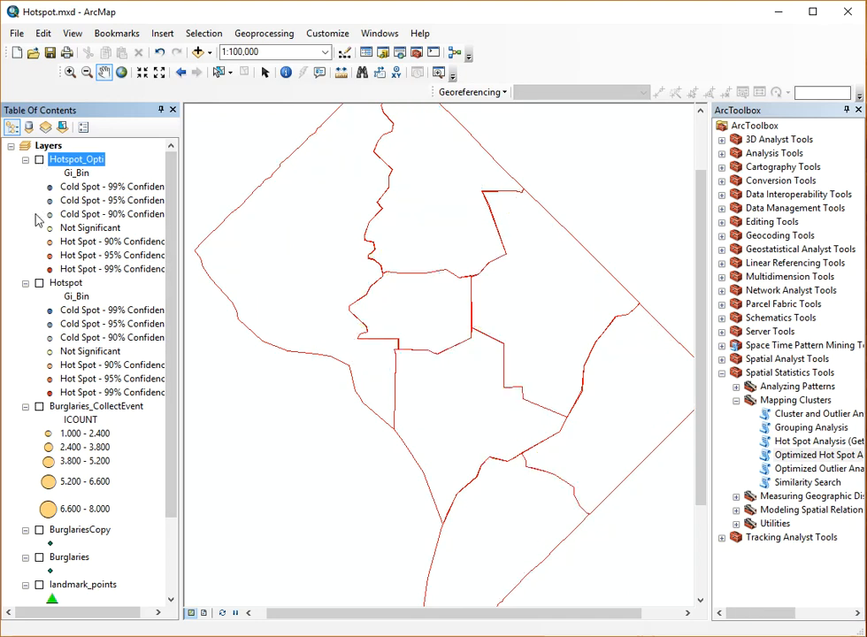
left_click(39, 283)
left_click(39, 160)
left_click(39, 283)
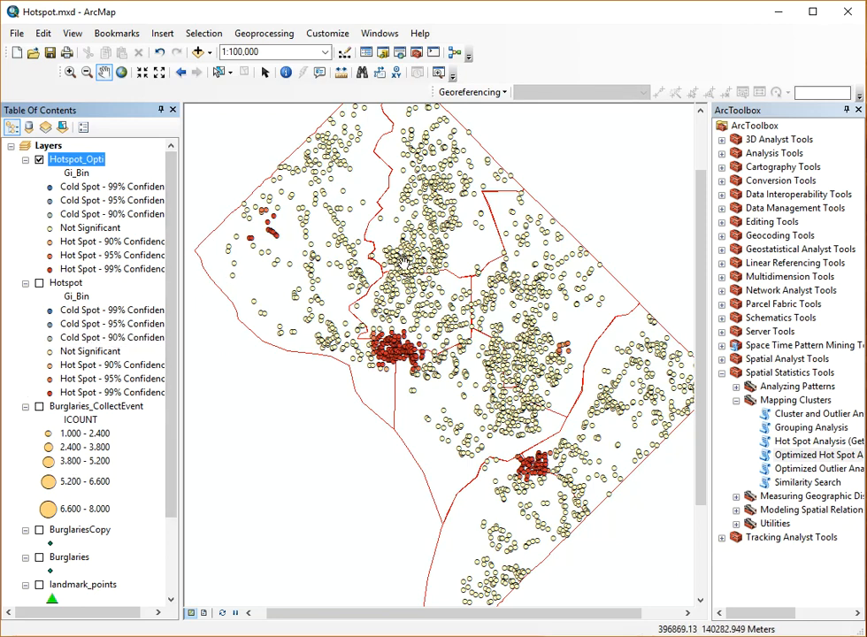
left_click_drag(402, 261, 409, 295)
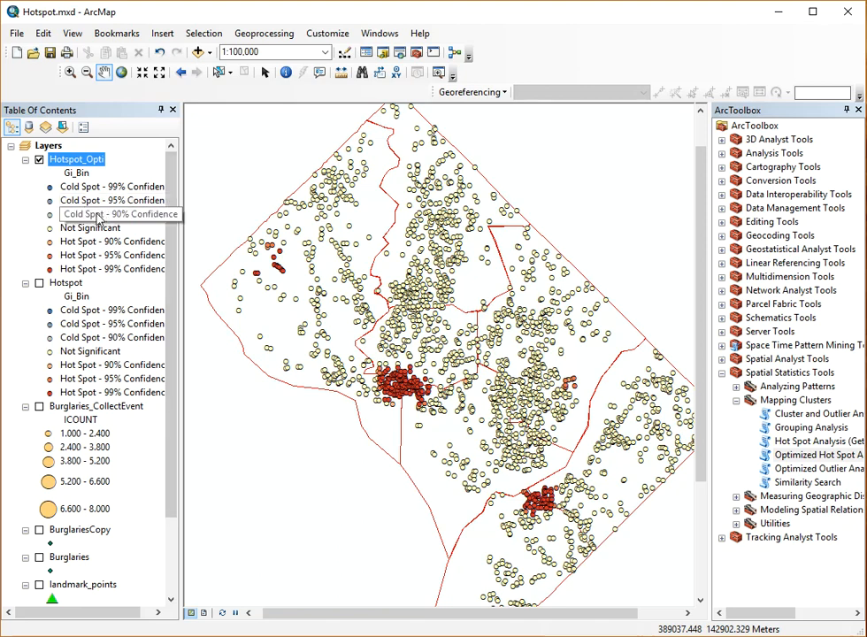
left_click(25, 160)
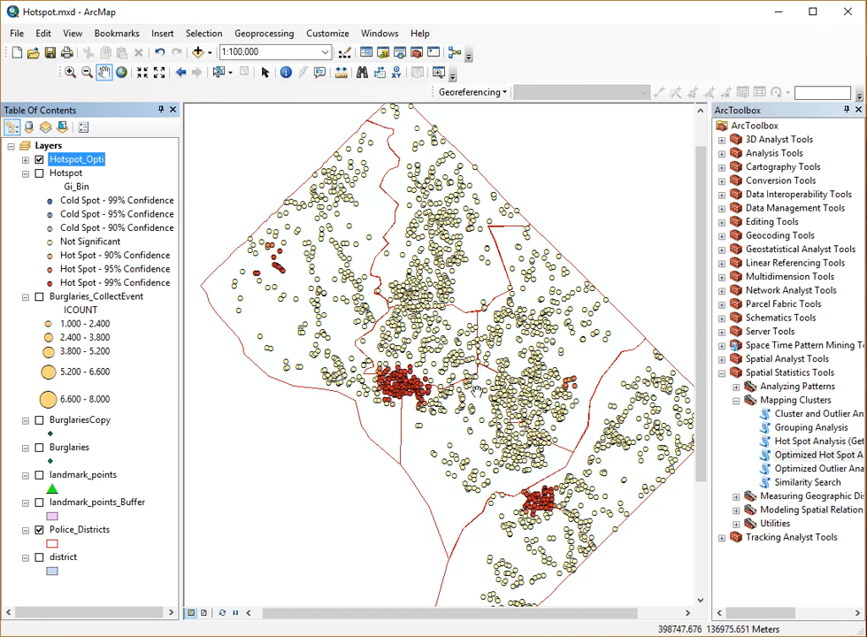
- Examine the GiZScore and GiPValue fields in the Hotspot layer's attribute table, and close the table
left_click(62, 173)
right_click(62, 174)
left_click(122, 220)
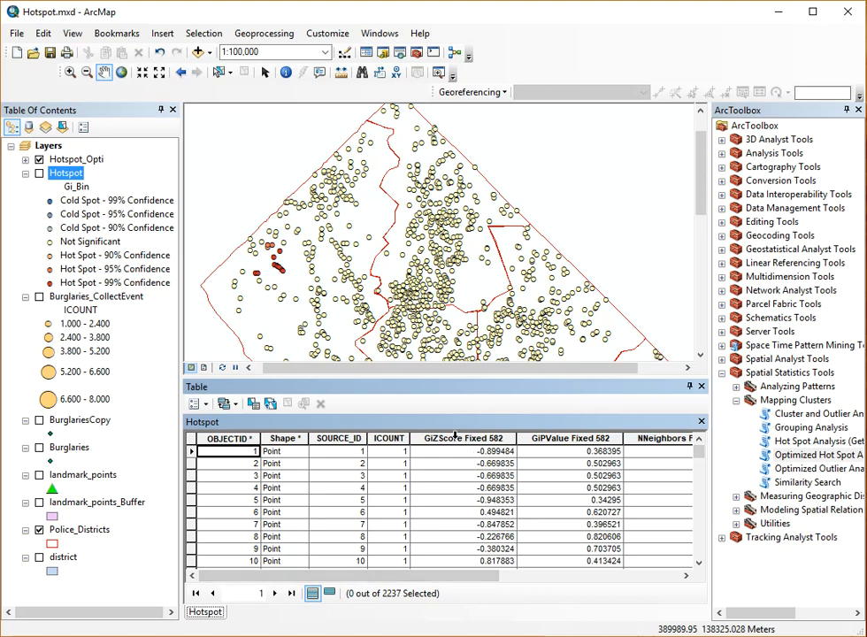
left_click(476, 434)
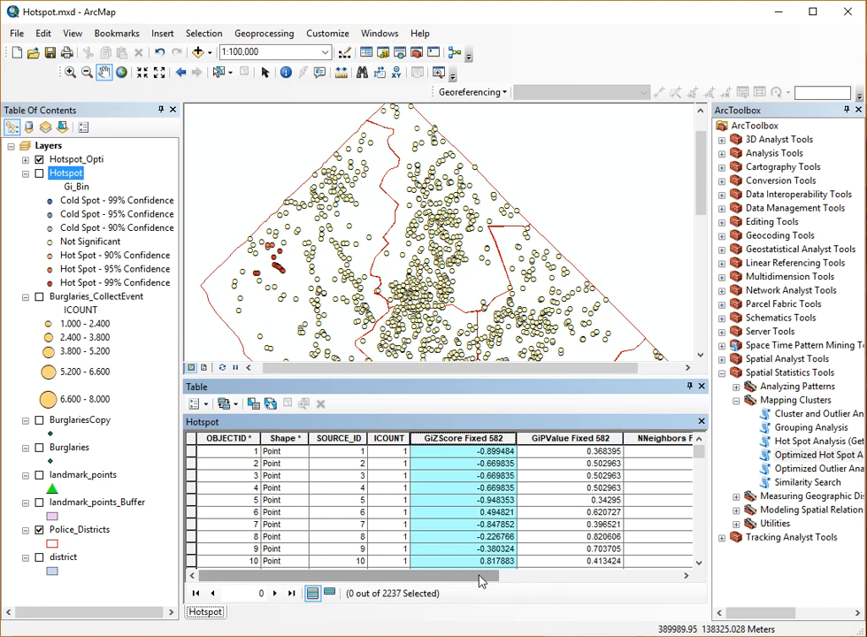
left_click(703, 387)
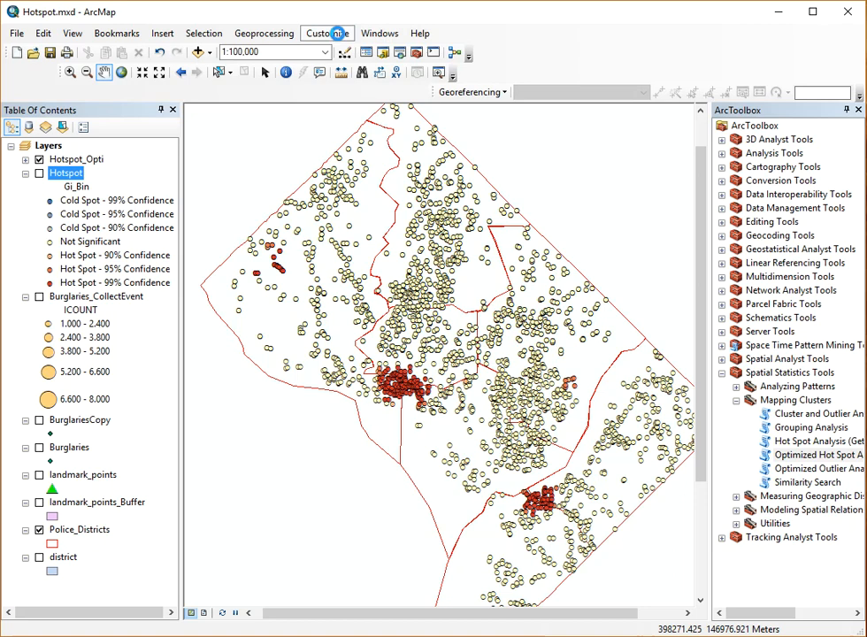
- Check in the extensions list that Spatial Analyst is enabled, and close the list
left_click(336, 33)
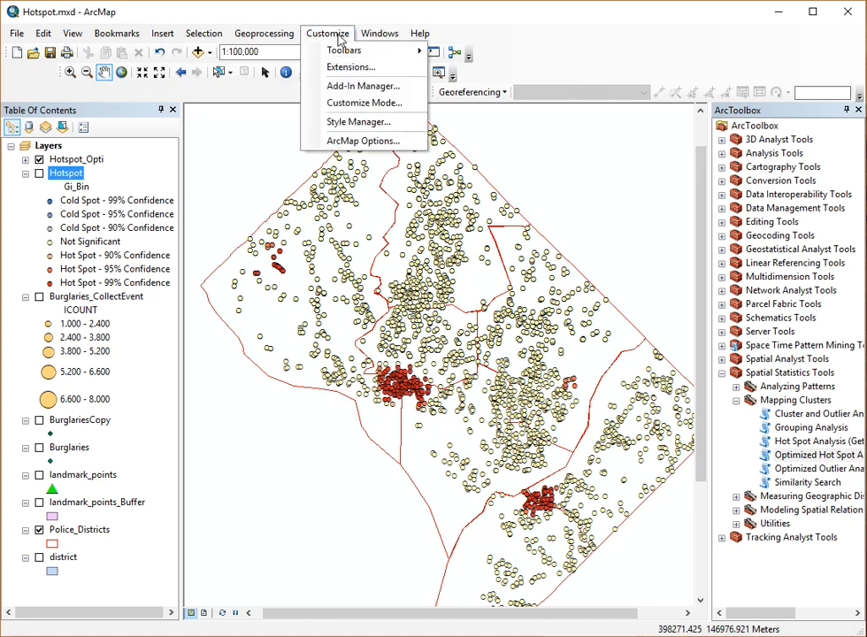
left_click(357, 69)
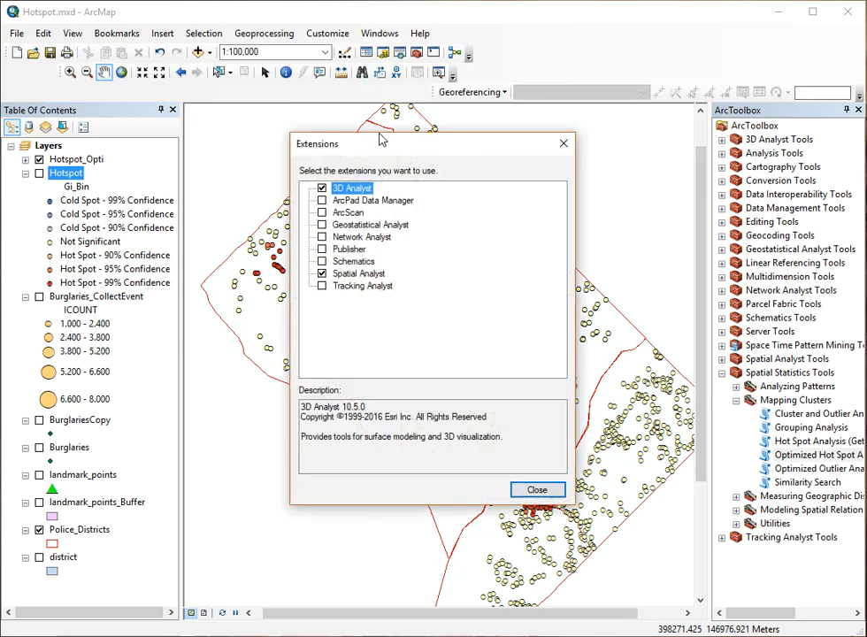
left_click(537, 492)
- Expand the Spatial Analyst Tools toolbox and collapse its Density toolset
left_click(777, 359)
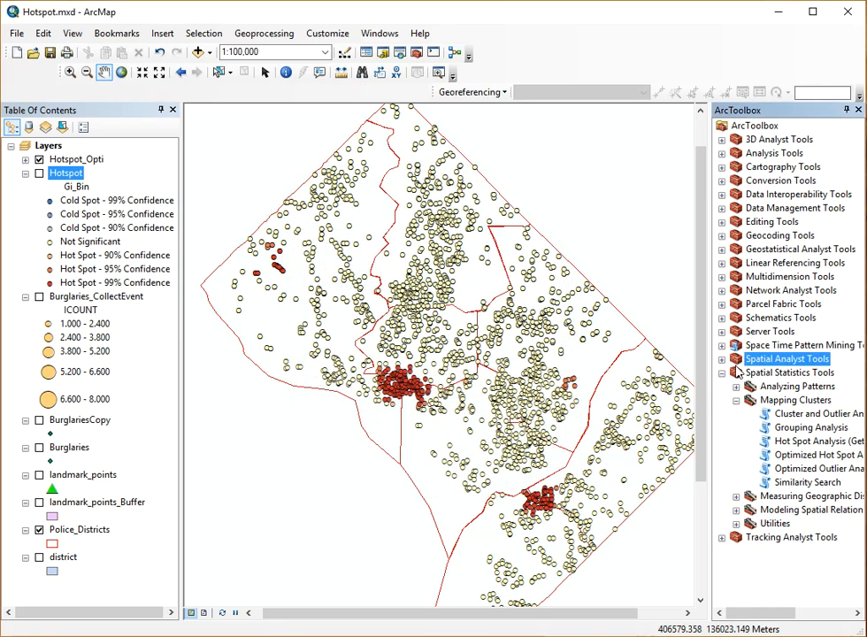
left_click(721, 359)
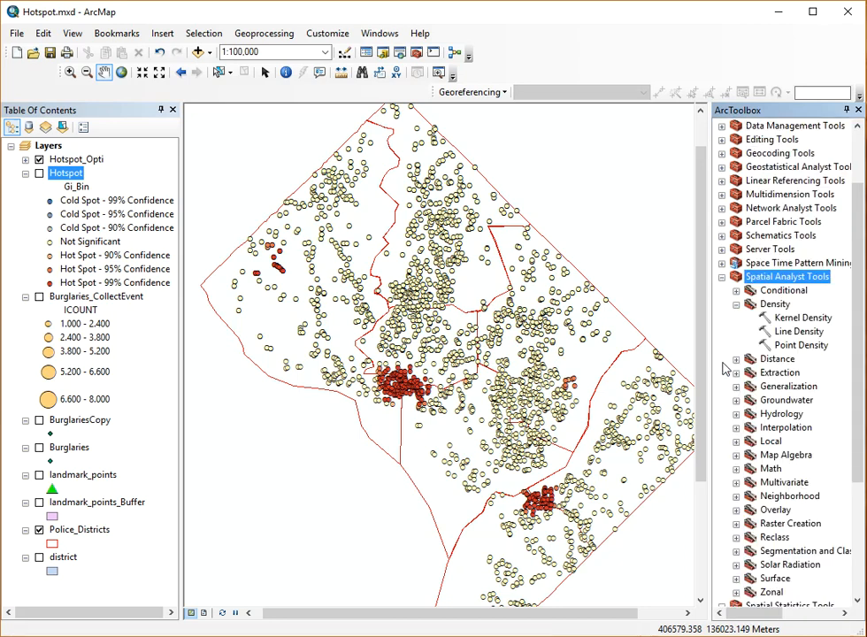
left_click(736, 304)
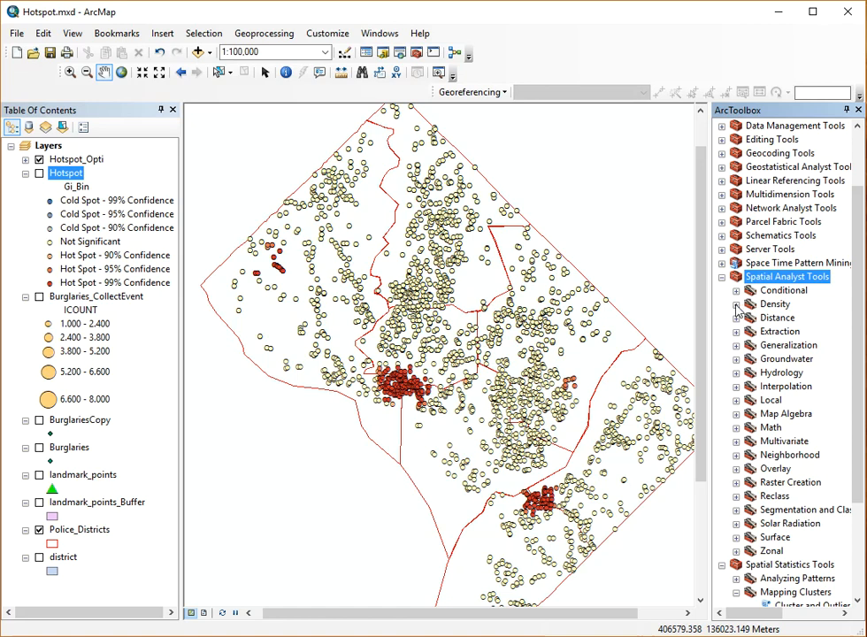
- Open the IDW tool from the Interpolation toolset of Spatial Analyst Tools
left_click(736, 304)
left_click(736, 304)
left_click(750, 386)
left_click(736, 387)
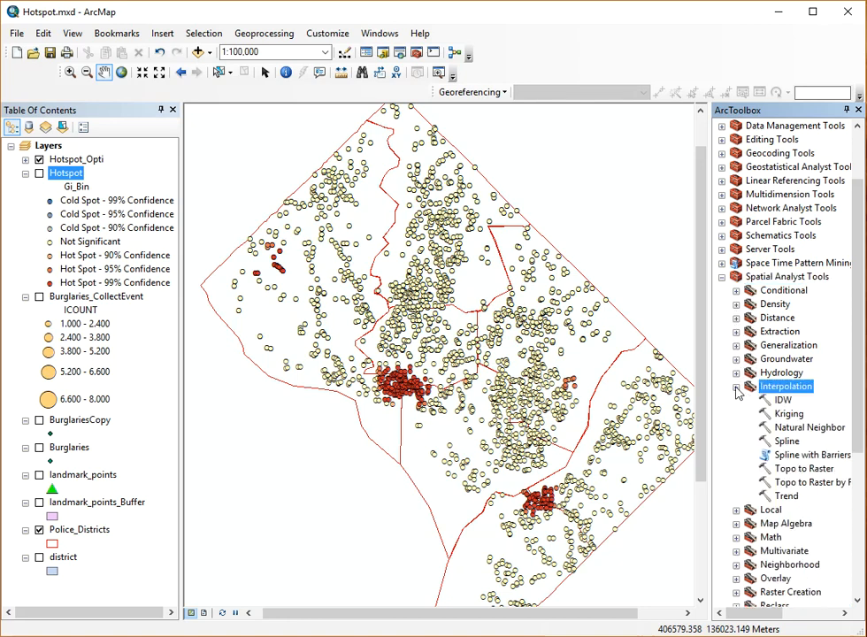
left_click(783, 401)
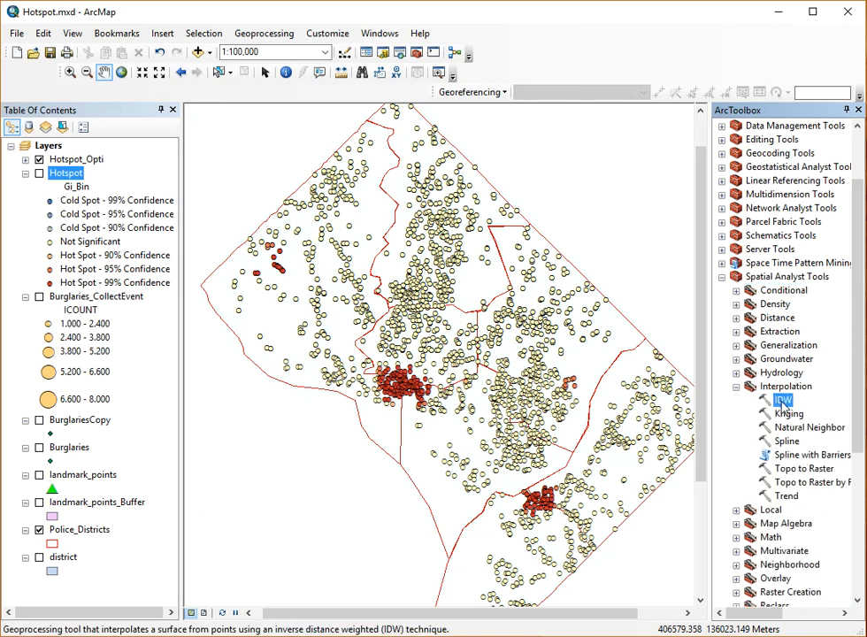
double_click(784, 404)
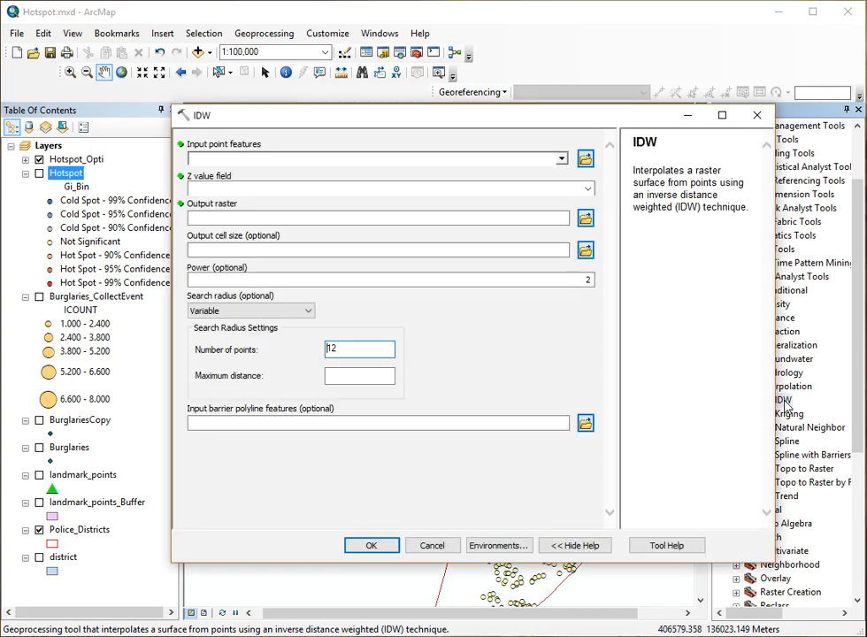
left_click_drag(560, 115, 590, 109)
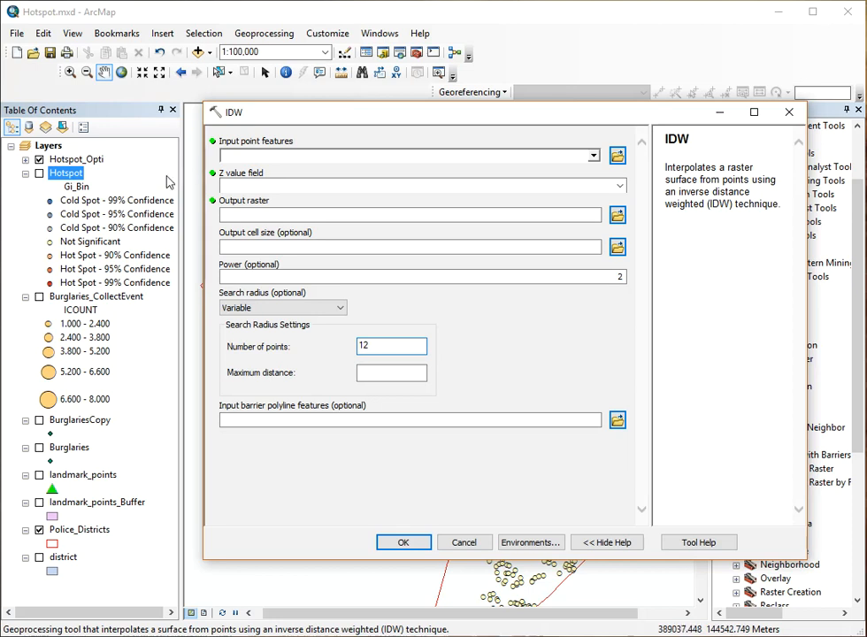
- Interpolate the Hotspot points with IDW using GiZScore as the Z value, saving the output raster as IDW in DC Crime Analysis.gdb
left_click(593, 156)
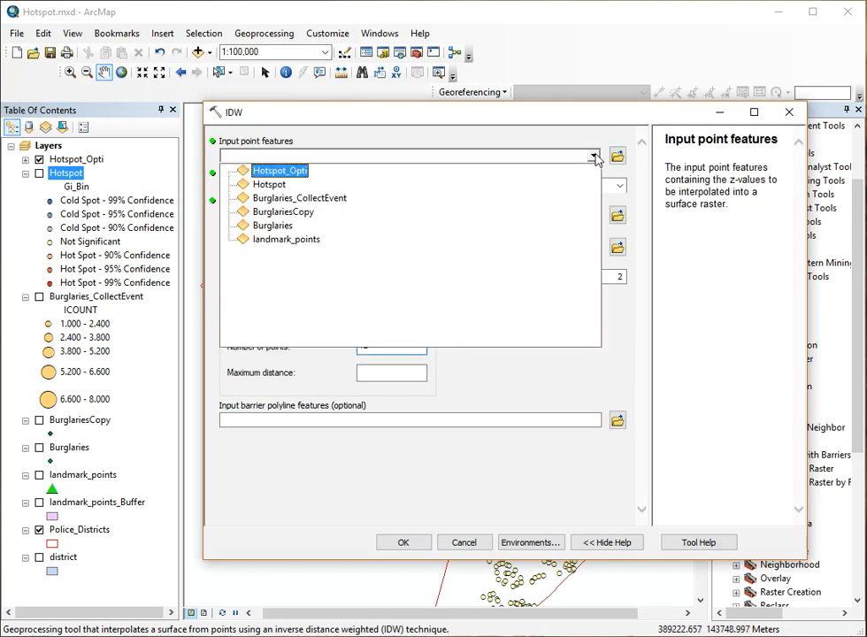
left_click(299, 184)
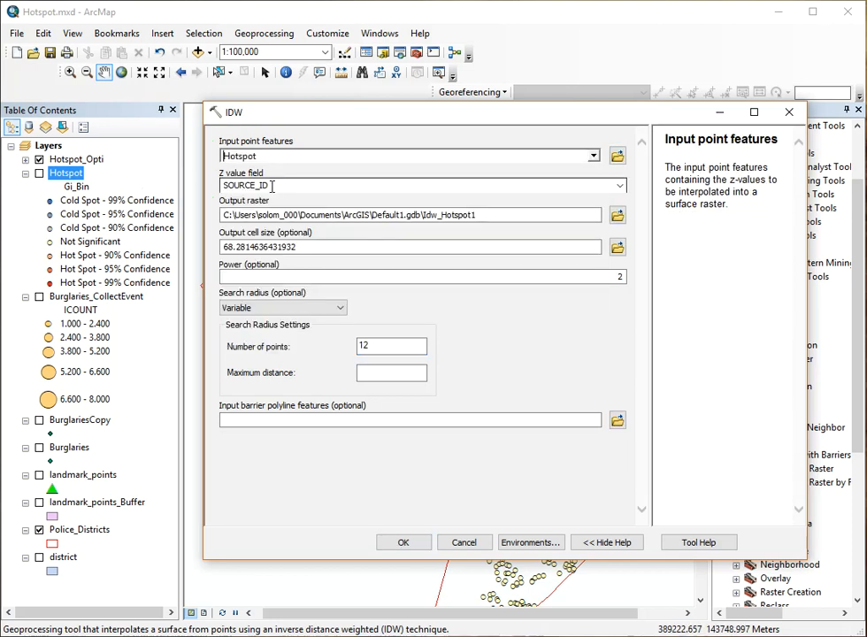
left_click(620, 186)
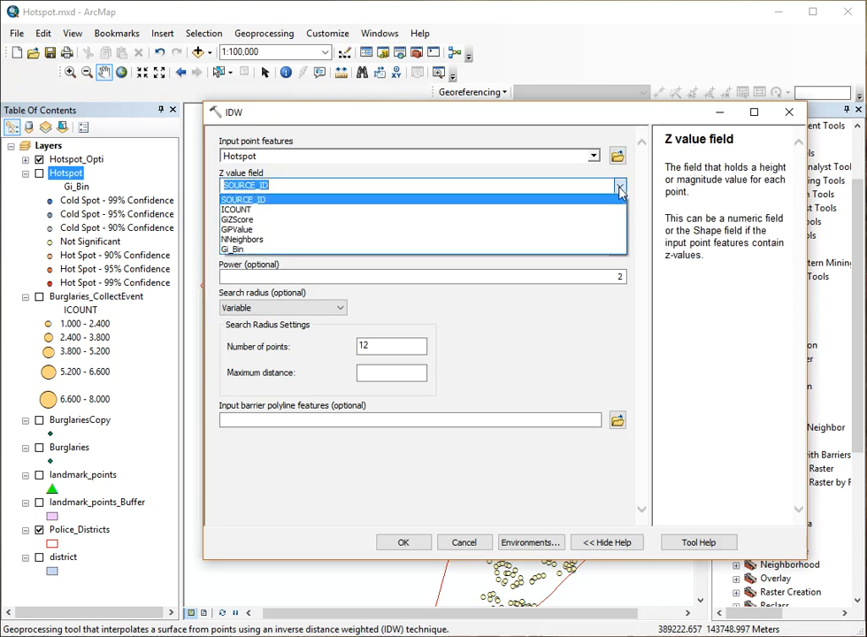
left_click(242, 219)
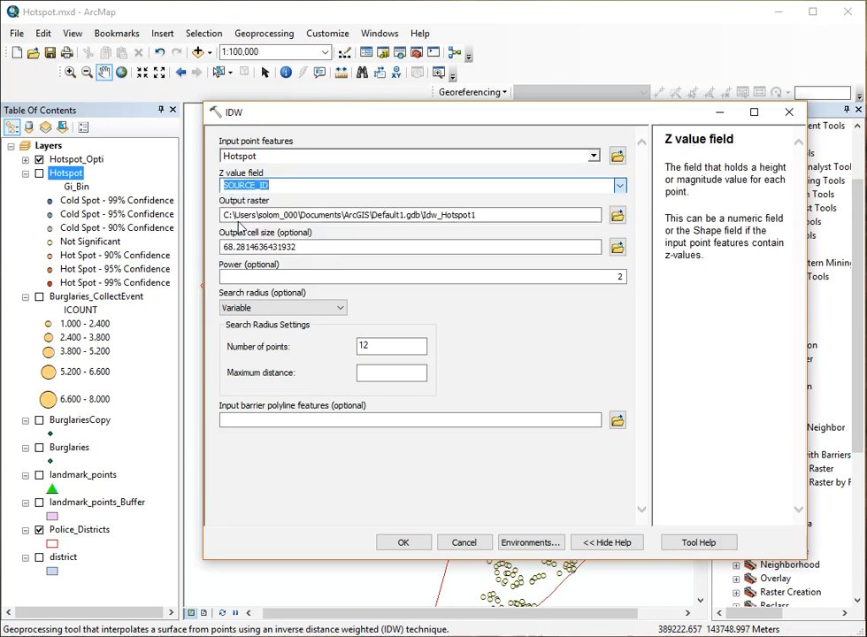
left_click(616, 217)
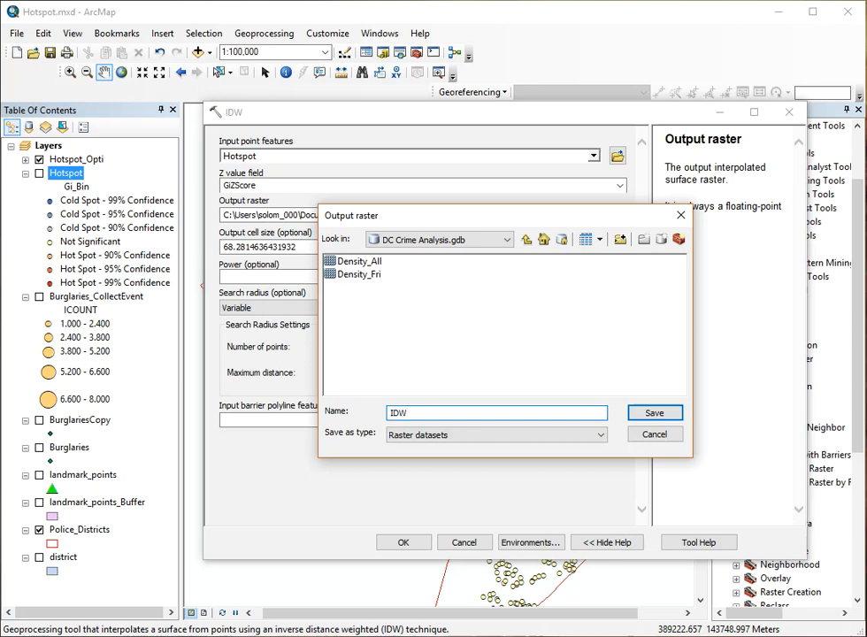
left_click(650, 416)
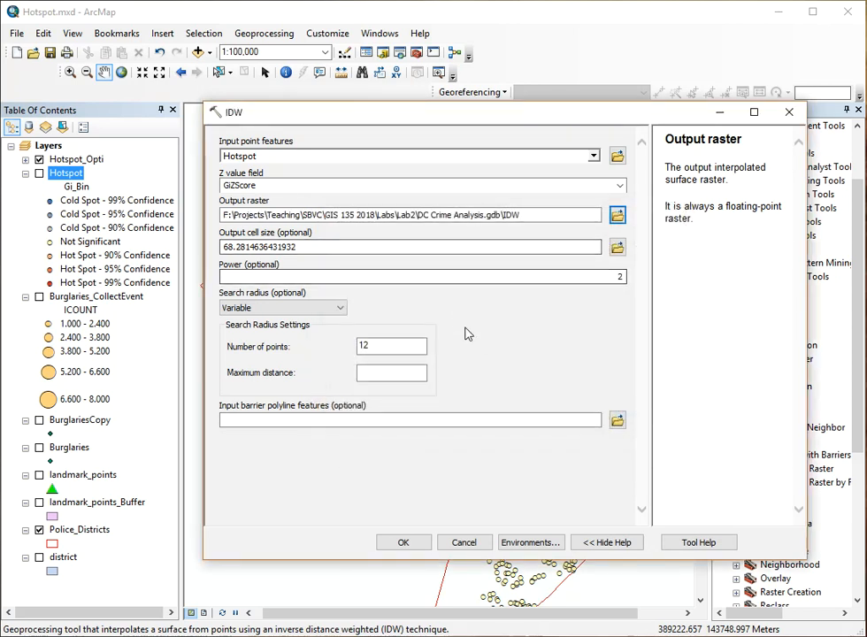
left_click(405, 543)
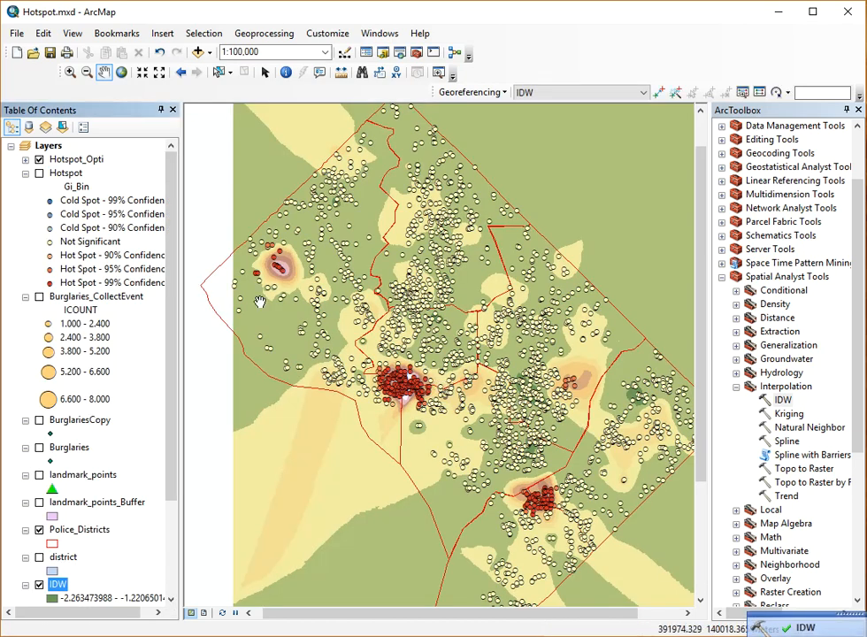
- Hide the Hotspot_Opti layer and symbolize the IDW raster as Stretched with a blue-to-yellow-to-red color ramp
left_click(39, 160)
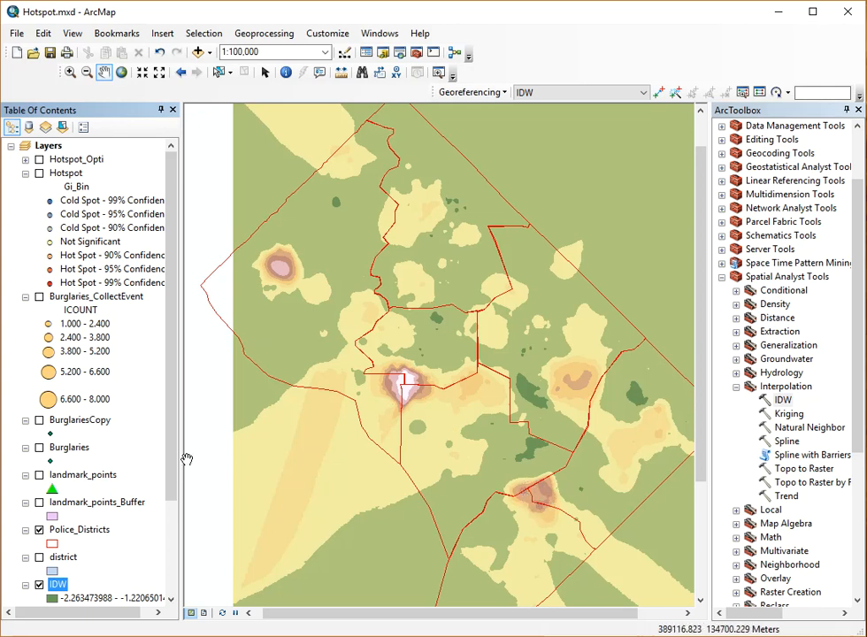
scroll(178, 469, "down", 3)
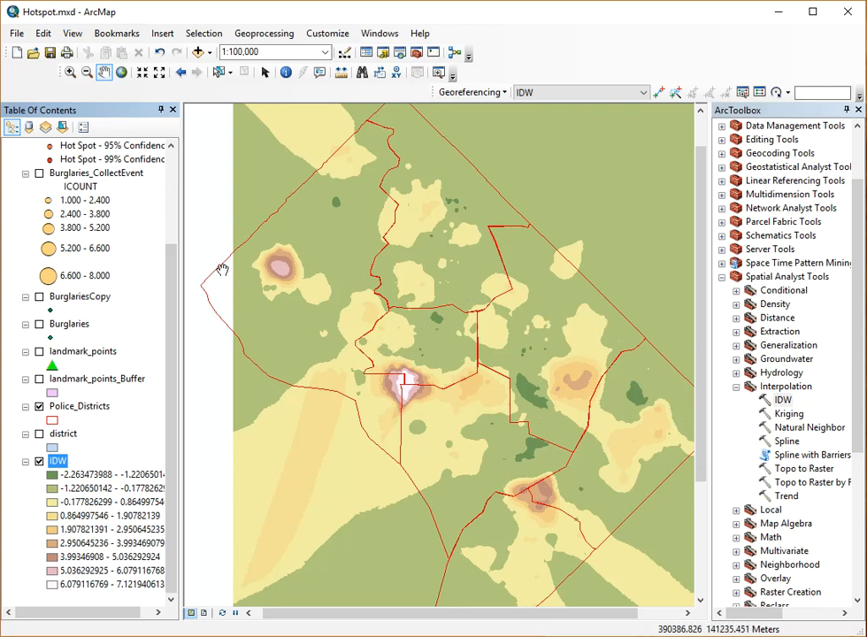
double_click(56, 462)
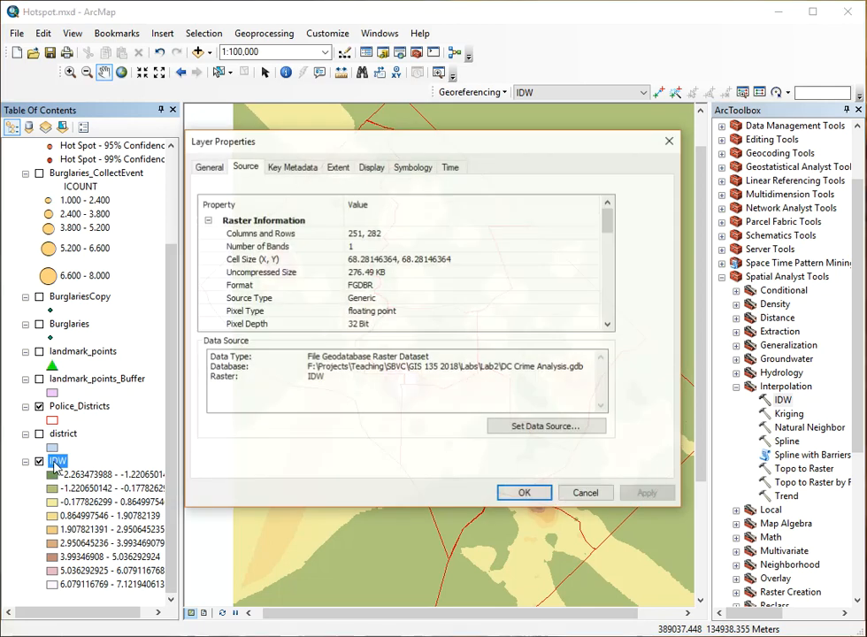
left_click(416, 166)
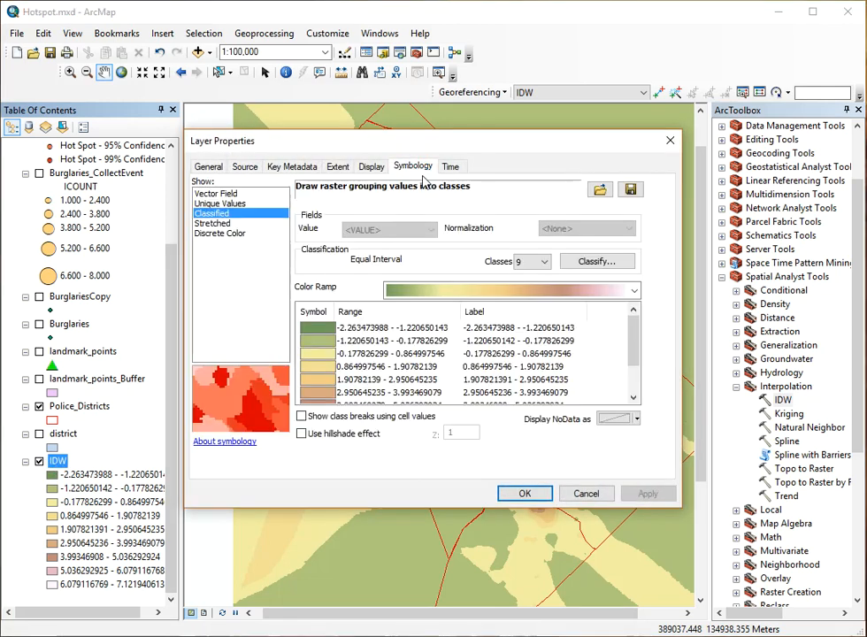
left_click(528, 290)
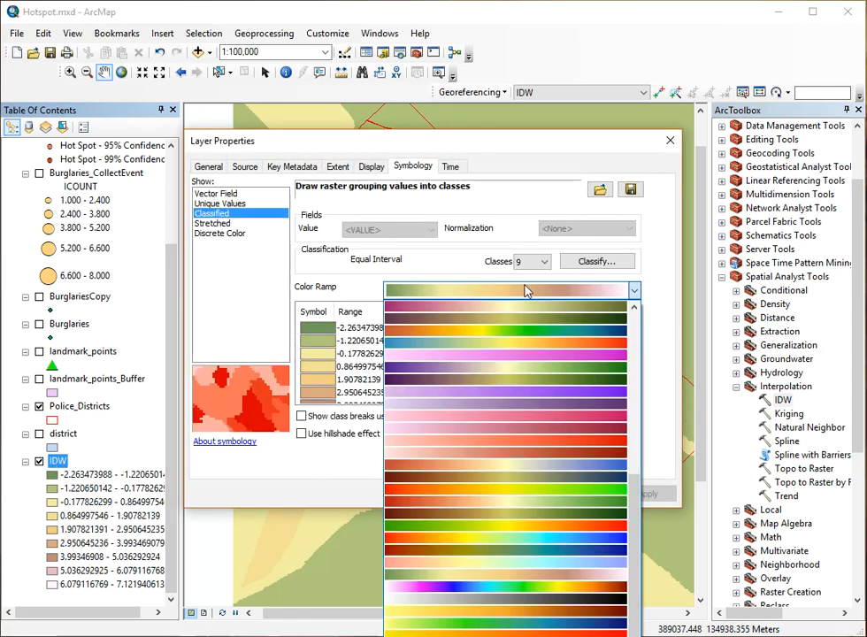
left_click(221, 228)
left_click(217, 224)
left_click(563, 315)
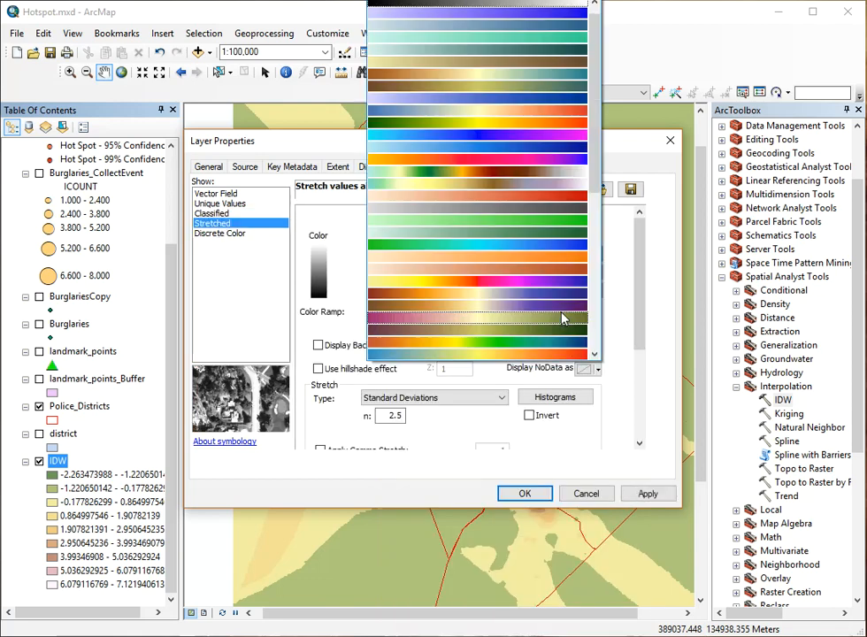
left_click(563, 116)
left_click(652, 494)
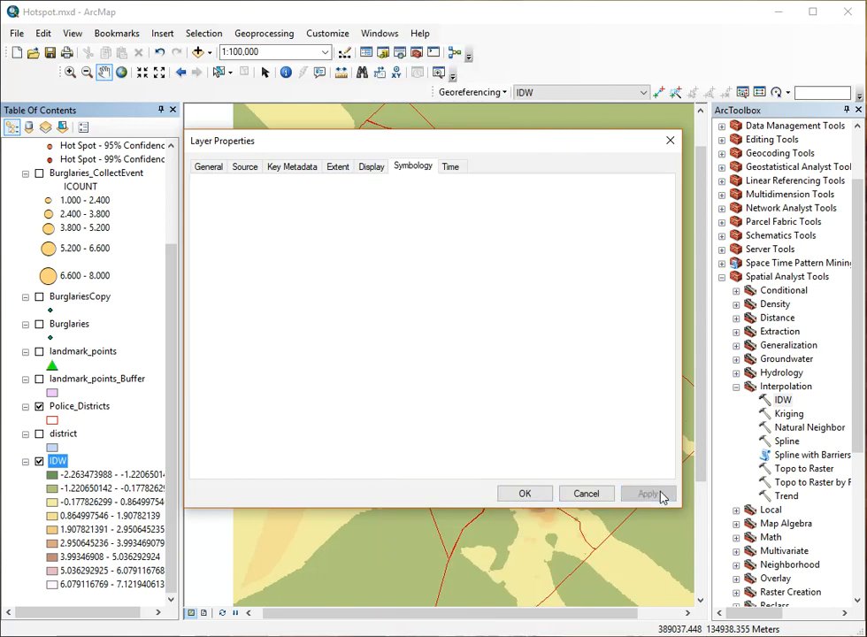
left_click(537, 493)
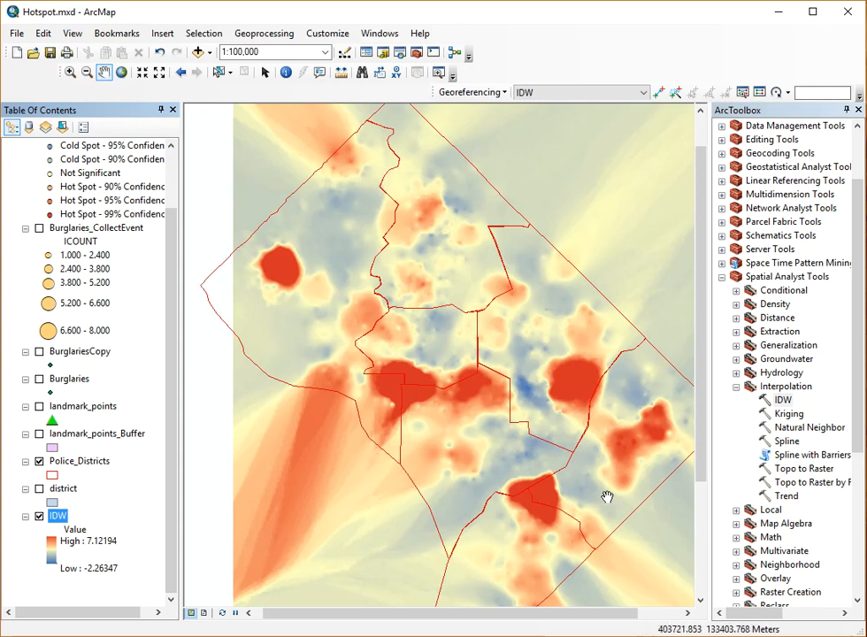
- Hide the IDW layer and collapse the Hotspot and Burglaries_CollectEvent legends and the Spatial Analyst Tools toolbox
left_click(39, 516)
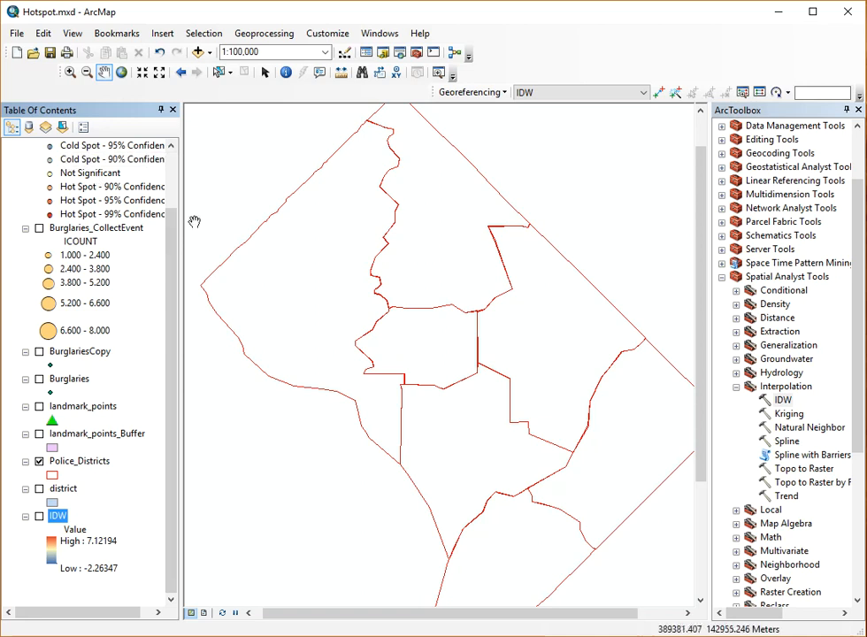
left_click_drag(174, 242, 174, 180)
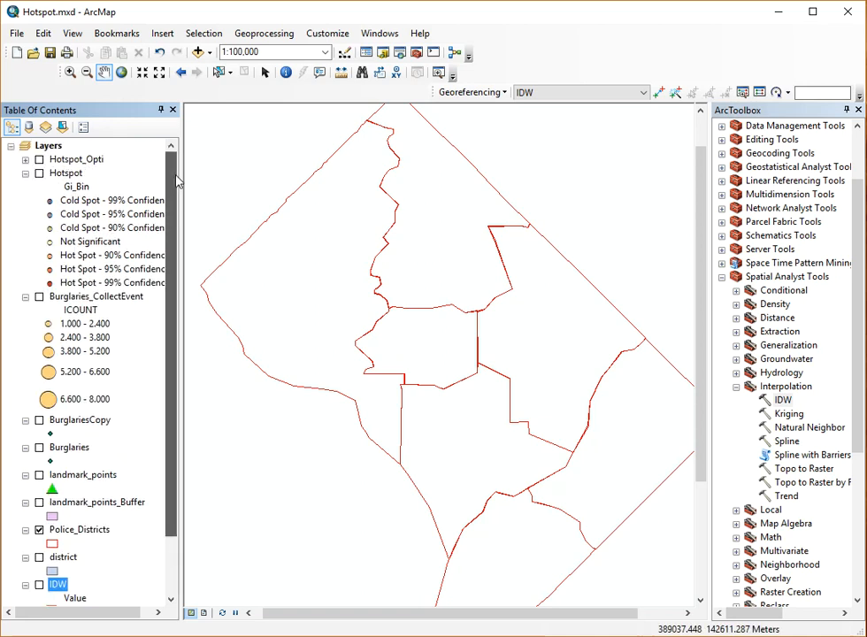
left_click(26, 174)
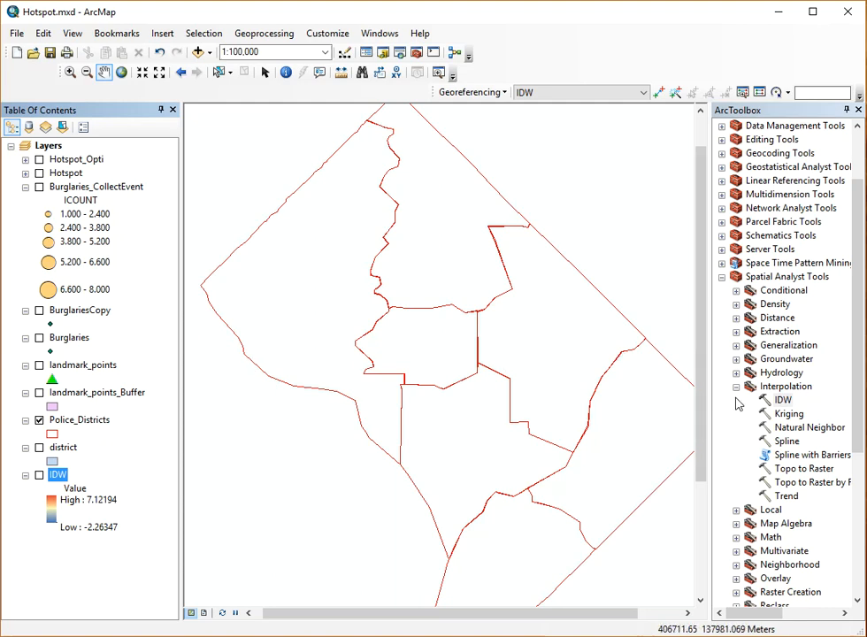
left_click(736, 387)
left_click(722, 277)
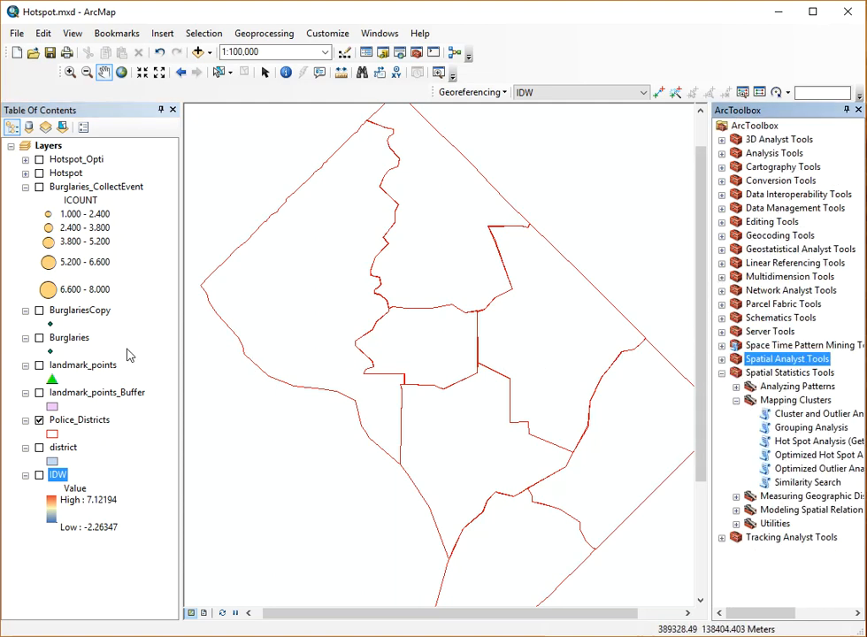
left_click(26, 188)
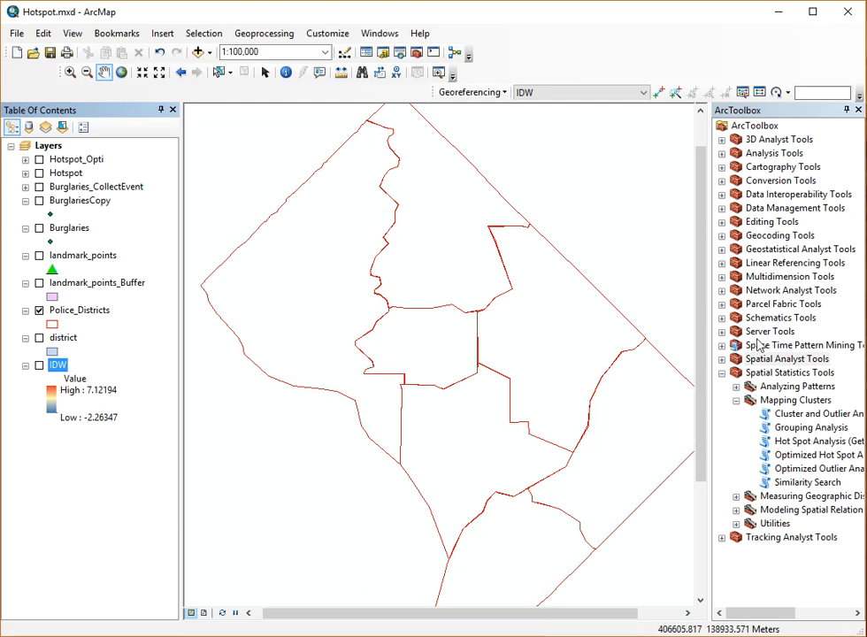
- Open the Copy Features tool from the Features toolset of Data Management Tools
left_click(722, 208)
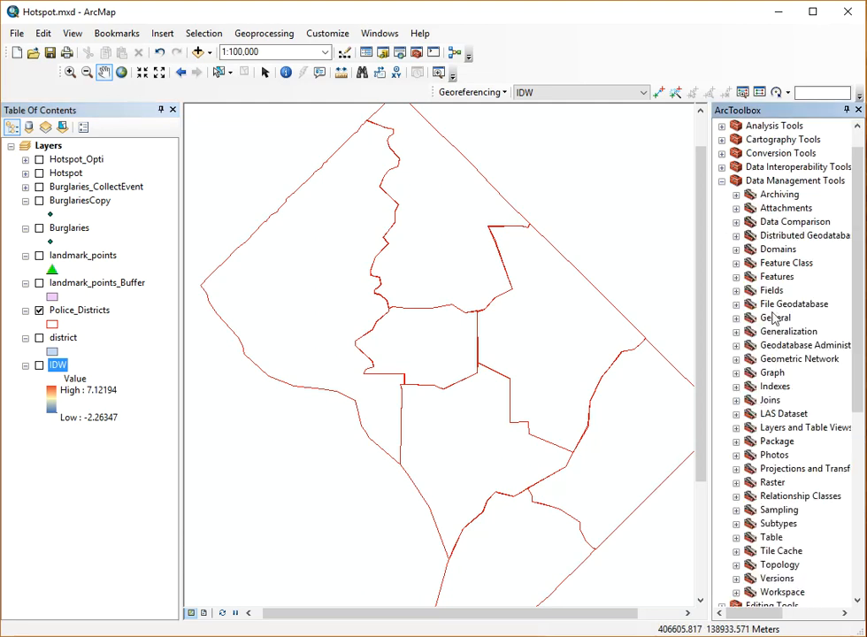
left_click(776, 183)
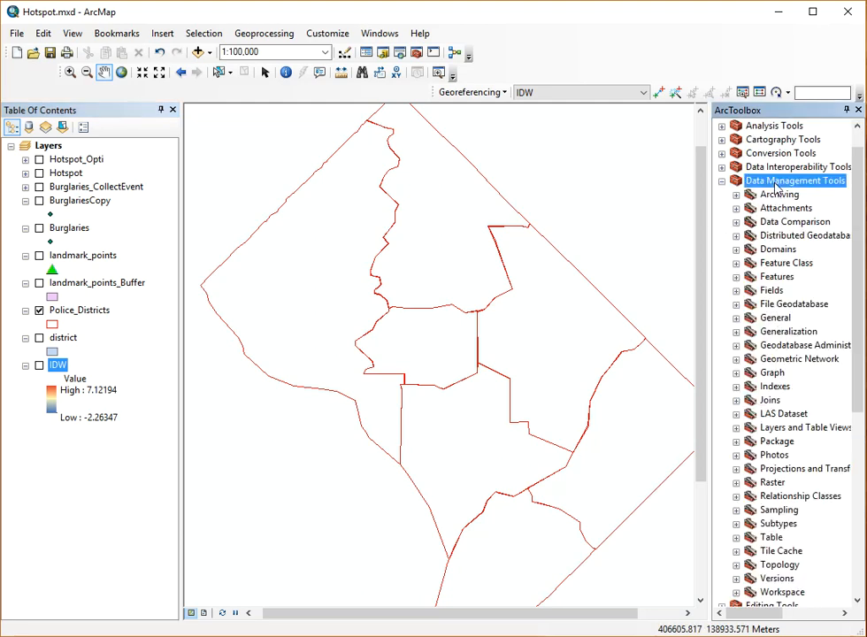
left_click(735, 276)
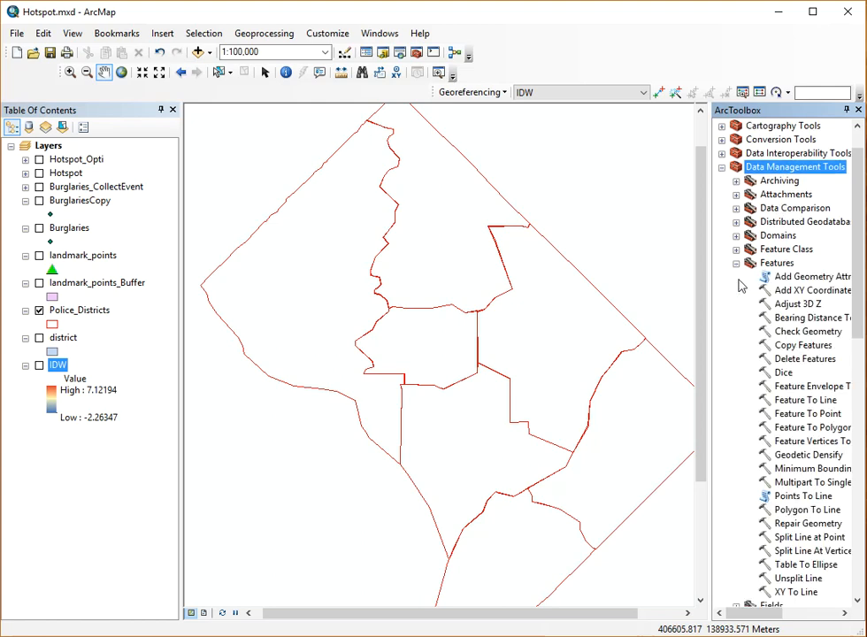
double_click(800, 346)
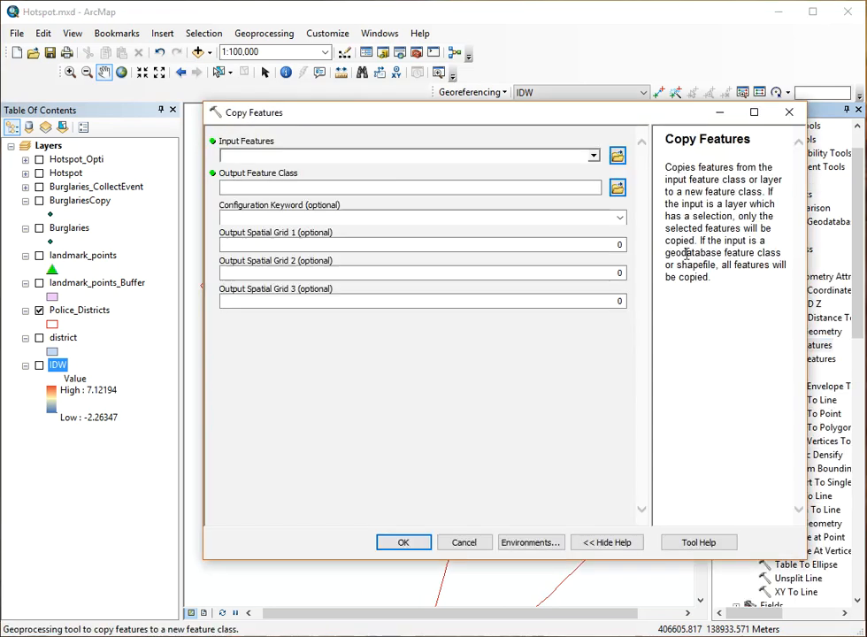
- Copy the Burglaries layer to a new feature class named Burglaries_Copy2 in DC Crime Analysis.gdb
left_click(593, 156)
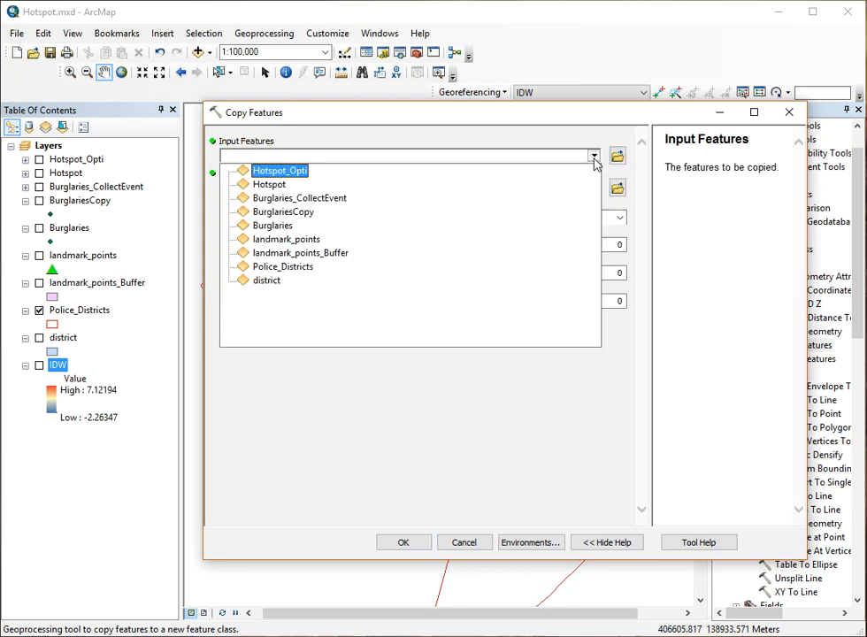
left_click(290, 226)
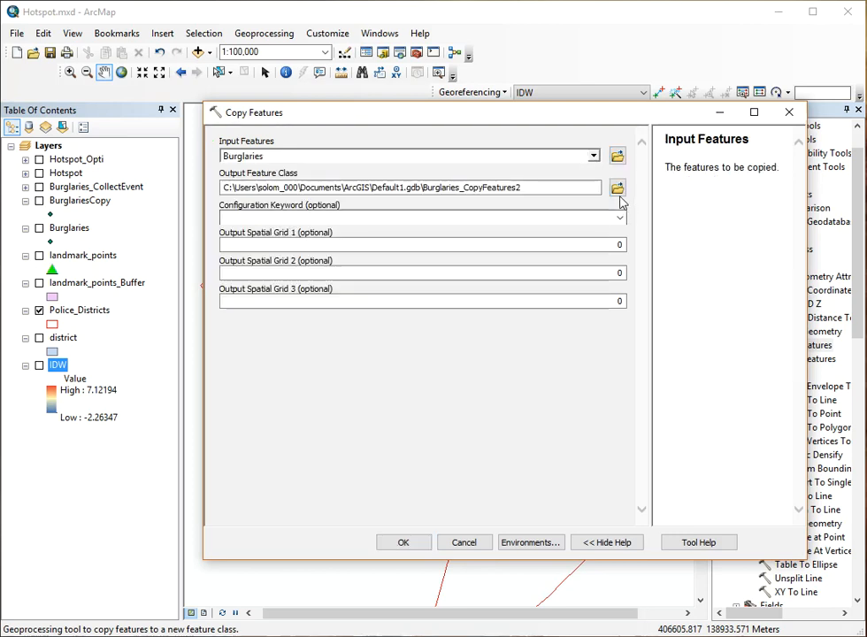
left_click(617, 187)
left_click(369, 286)
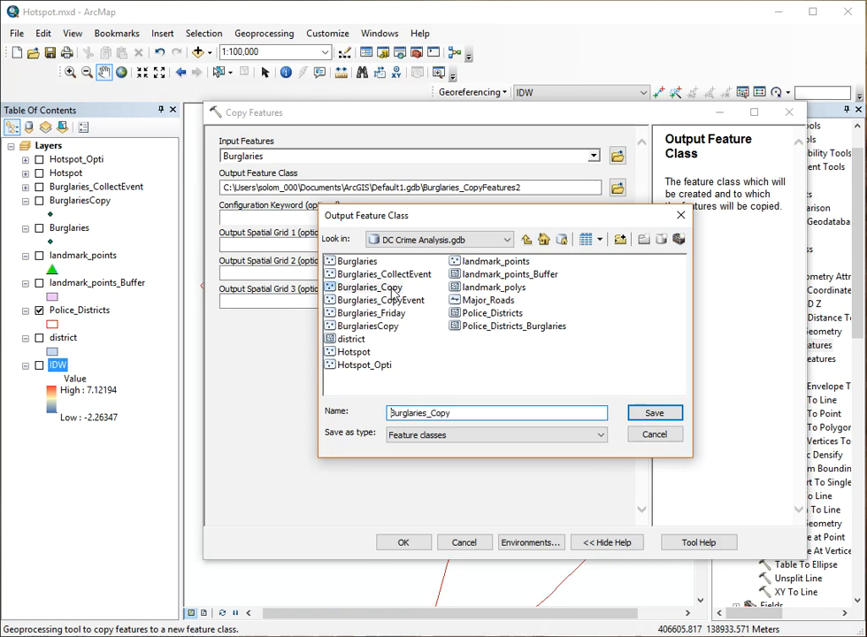
left_click(458, 416)
left_click(653, 413)
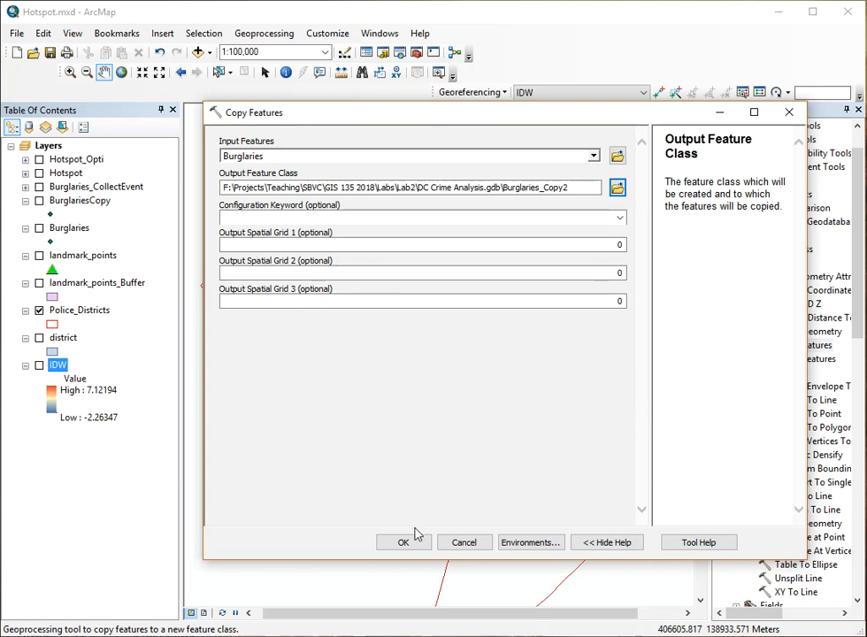
left_click(403, 542)
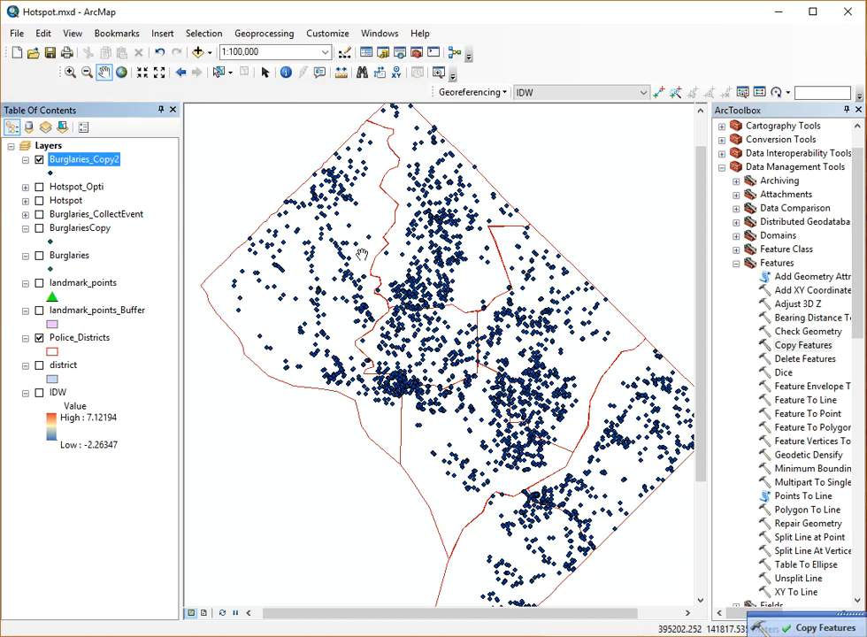
- Integrate the Burglaries_Copy2 features with the Feature Class toolset's Integrate tool, using an XY tolerance of 30 meters
left_click(736, 265)
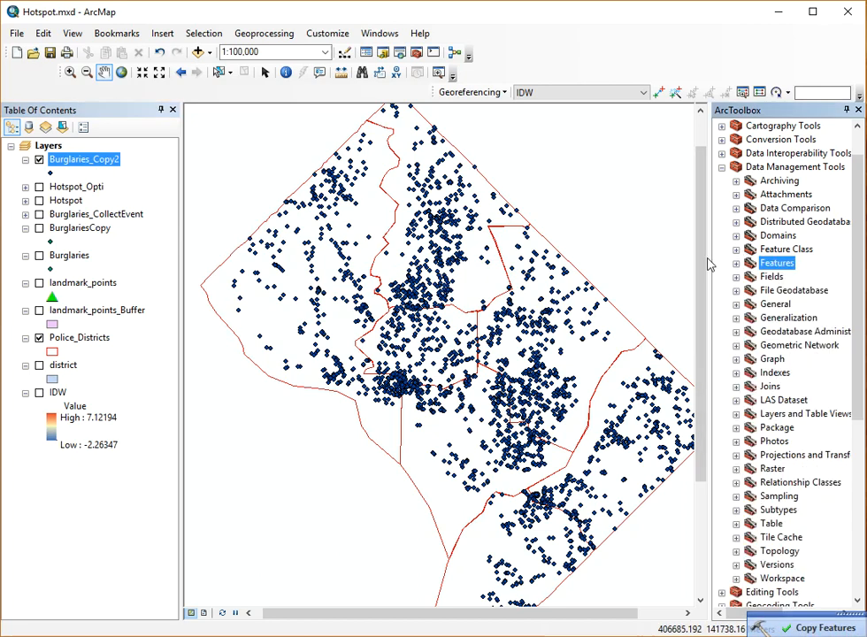
left_click(736, 251)
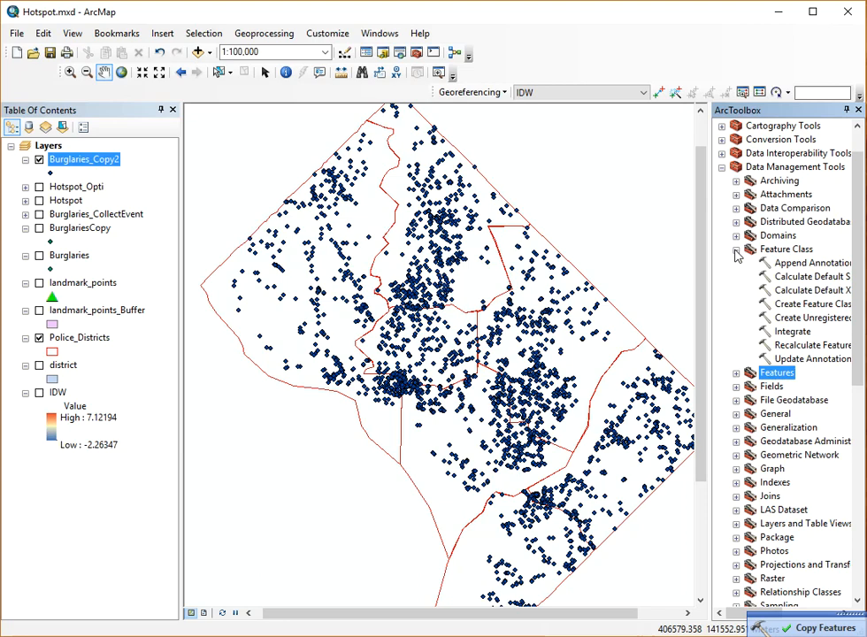
double_click(793, 331)
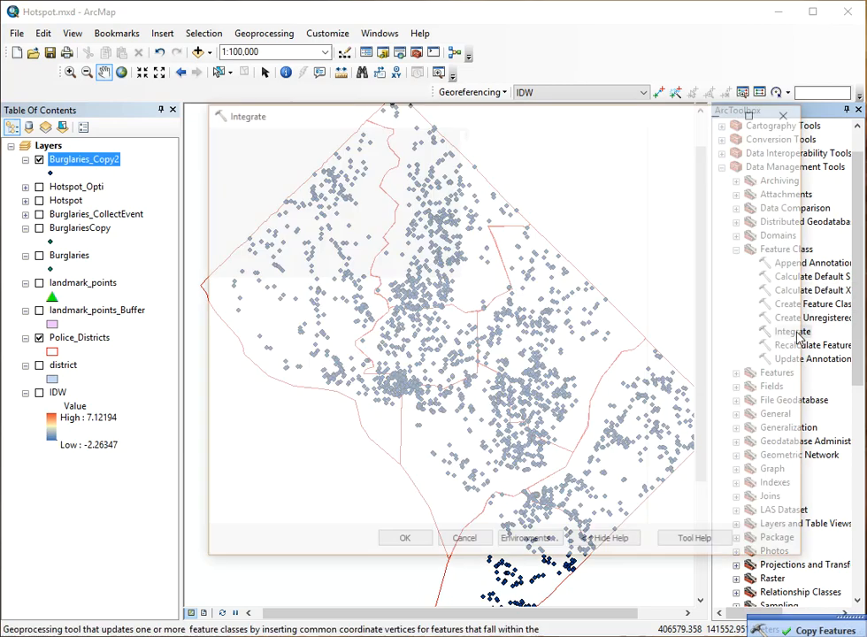
left_click(593, 157)
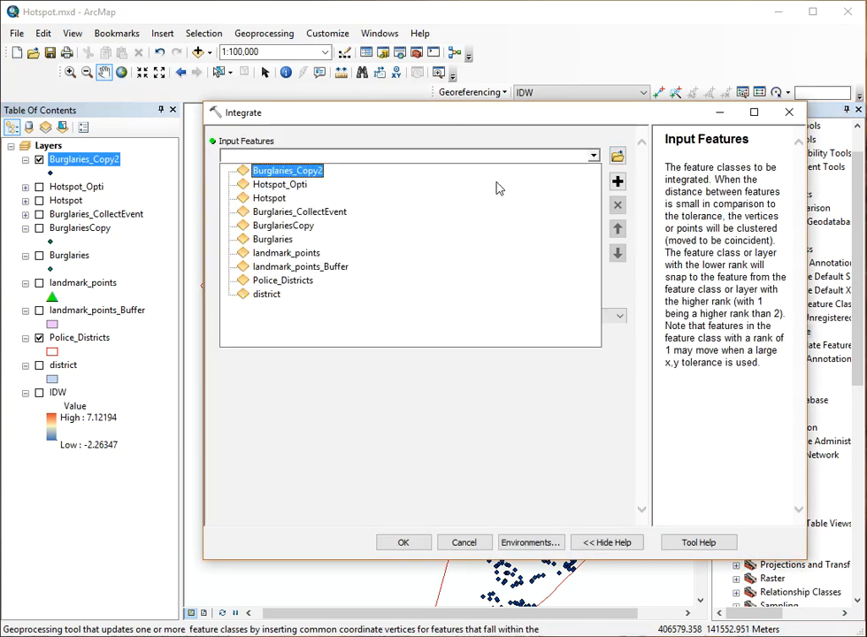
left_click(285, 171)
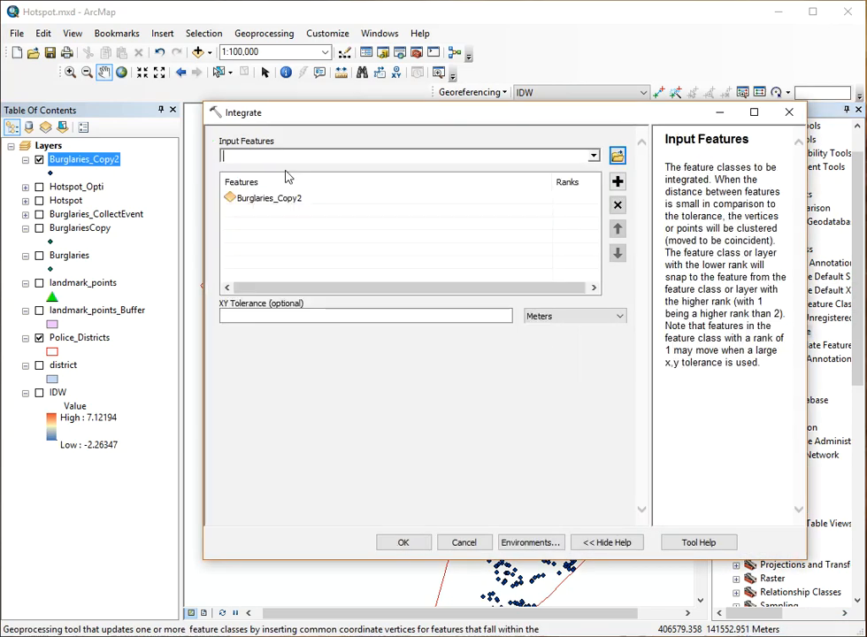
left_click(435, 314)
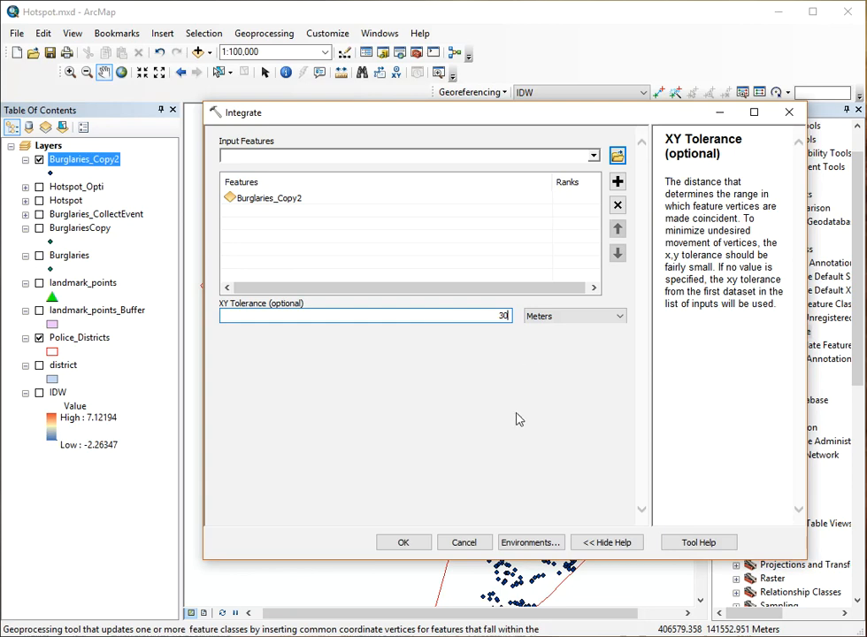
left_click(426, 540)
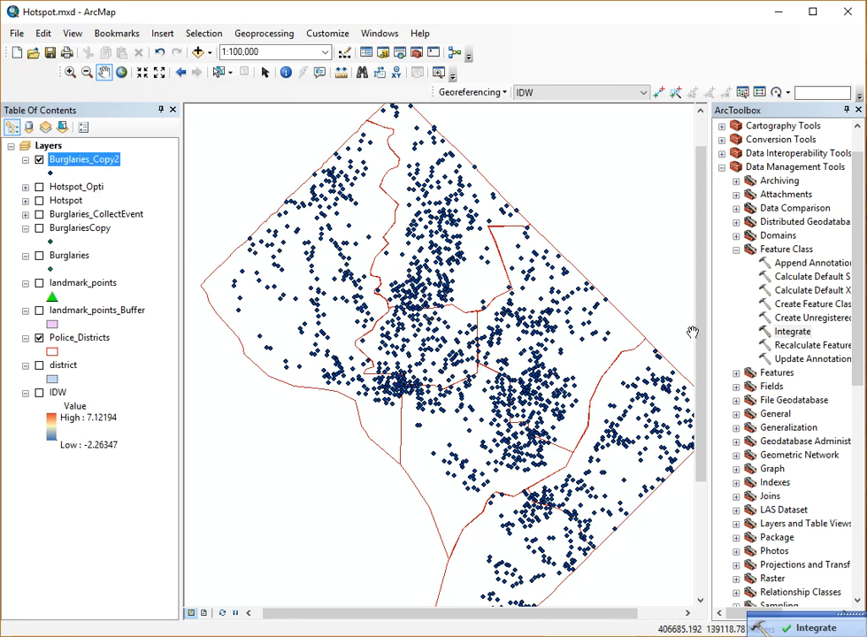
- Collapse the Data Management Tools toolbox and open the Collect Events tool from the Utilities toolset of Spatial Statistics Tools
left_click(737, 250)
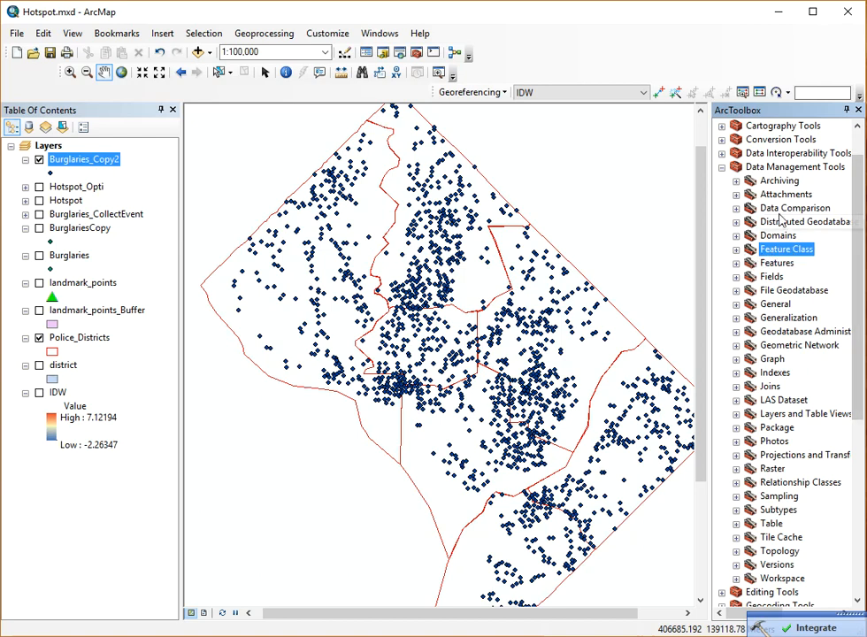
left_click(722, 166)
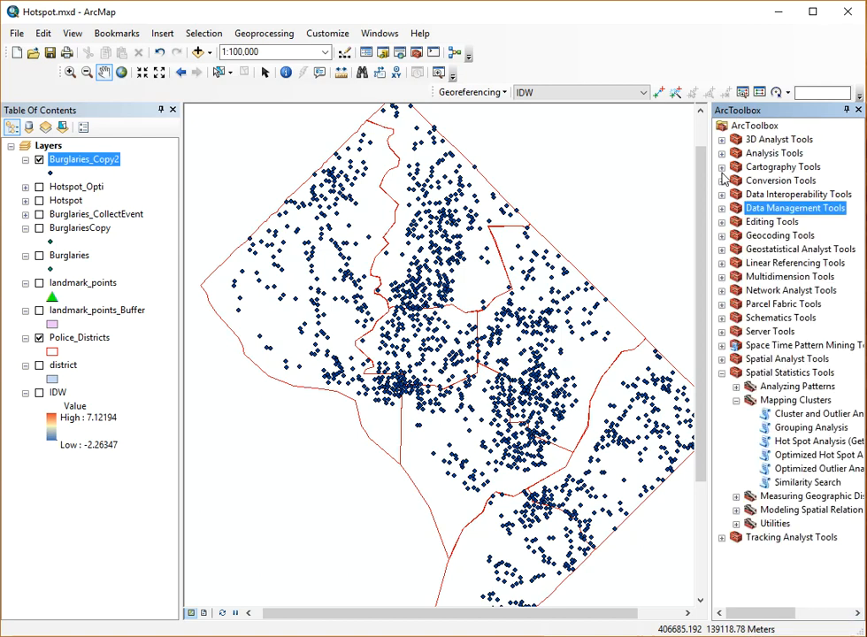
left_click(722, 373)
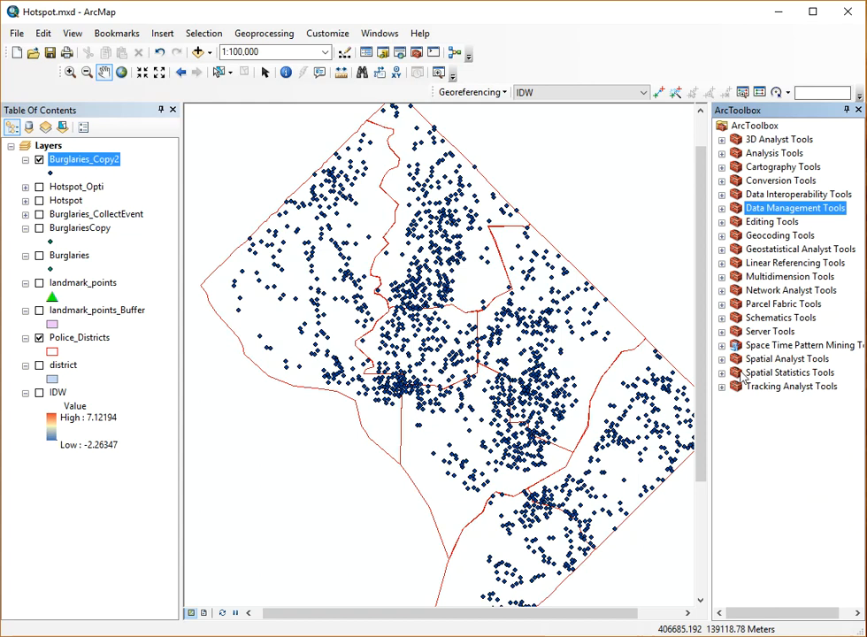
left_click(796, 375)
left_click(721, 373)
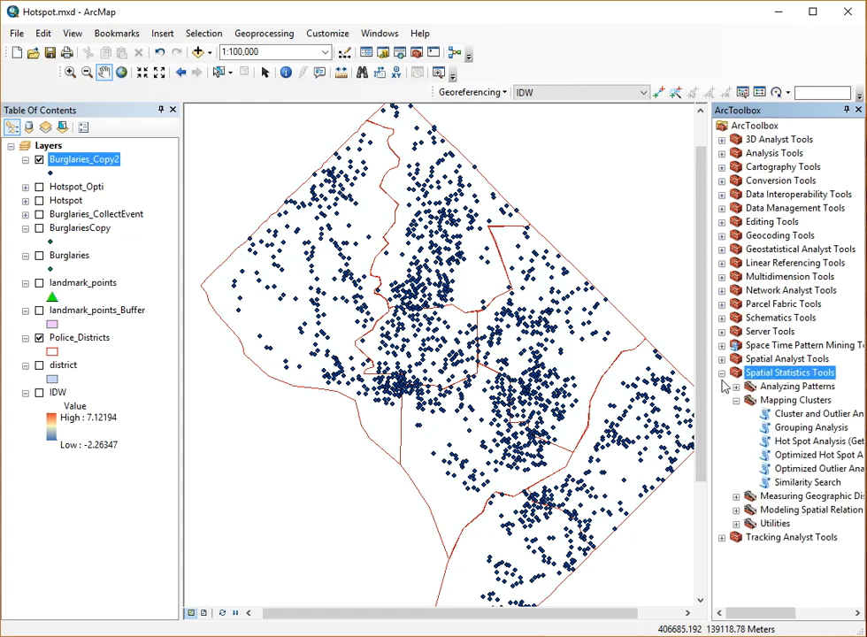
left_click(737, 524)
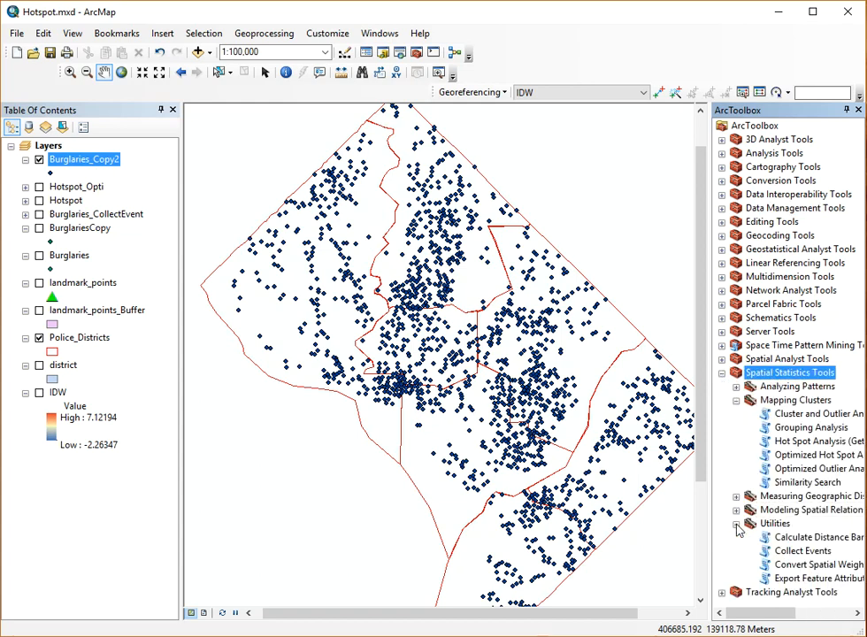
left_click(799, 551)
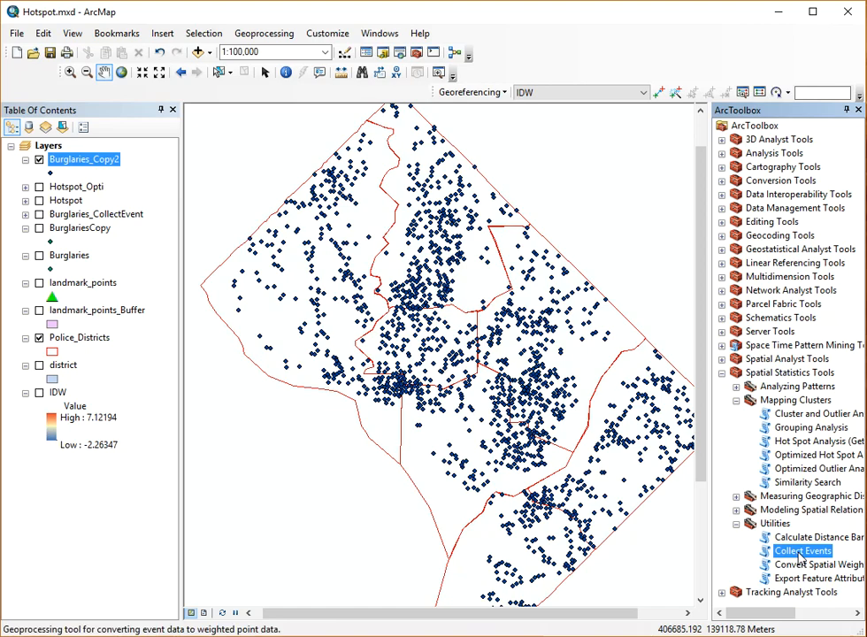
double_click(799, 556)
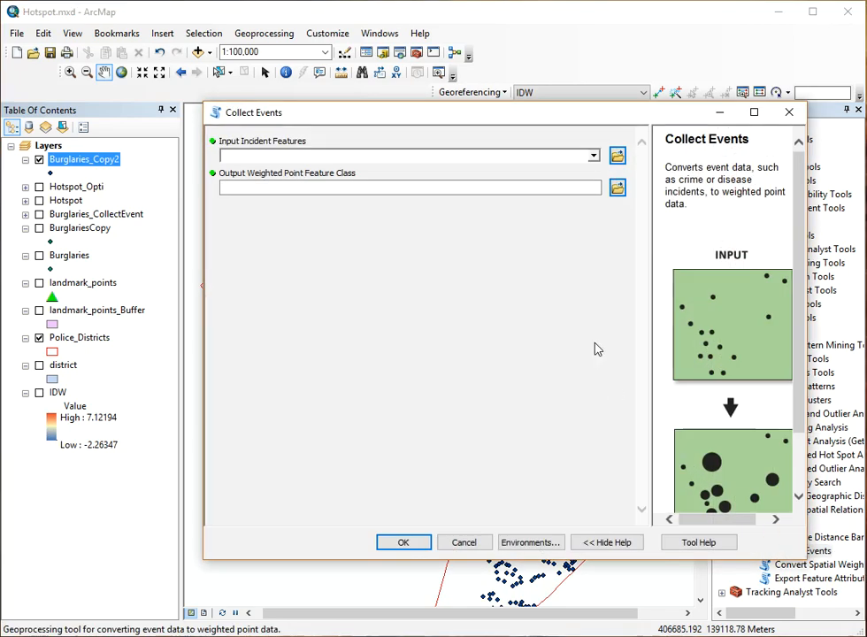
- Collect events from Burglaries_Copy2 into a weighted point feature class named Burglaries_CollectEvent2 in DC Crime Analysis.gdb
left_click(592, 157)
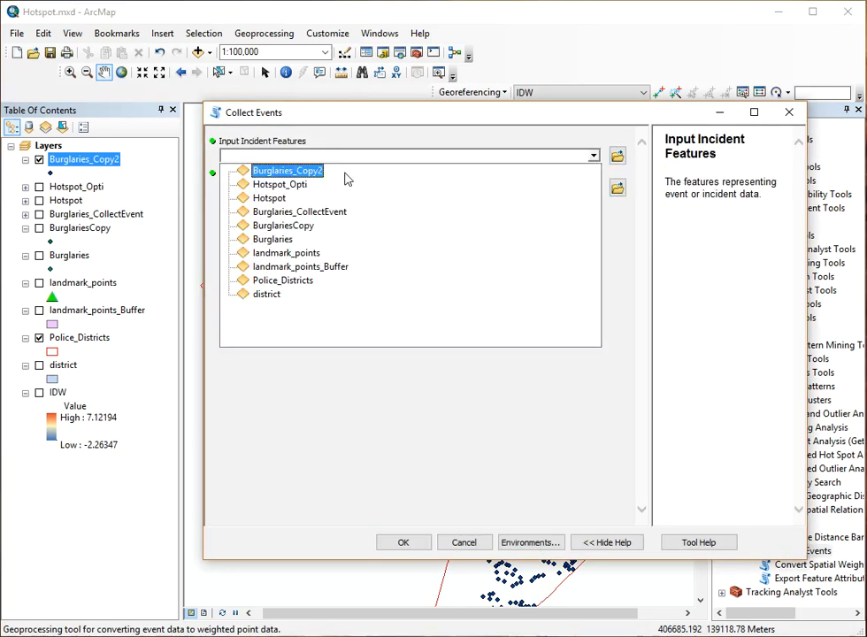
left_click(281, 174)
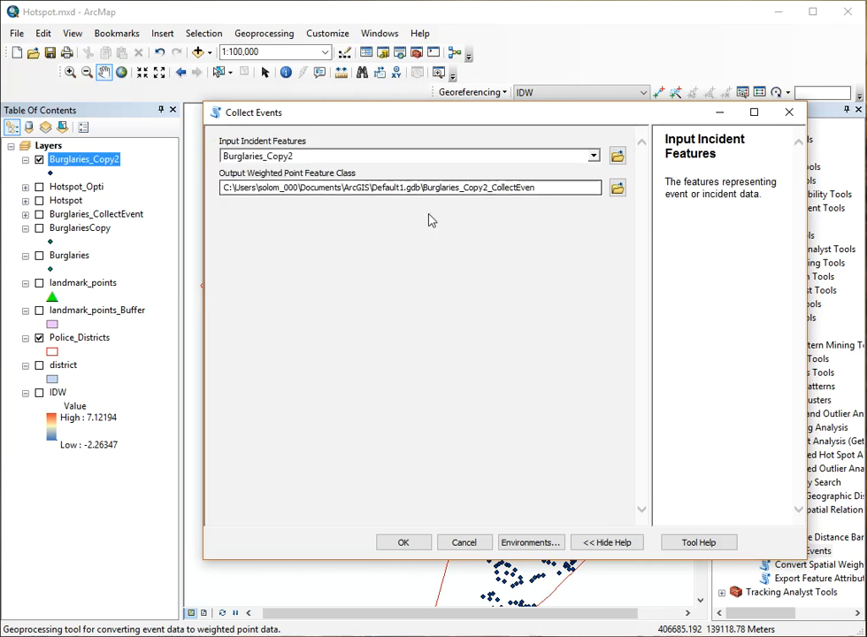
left_click(618, 189)
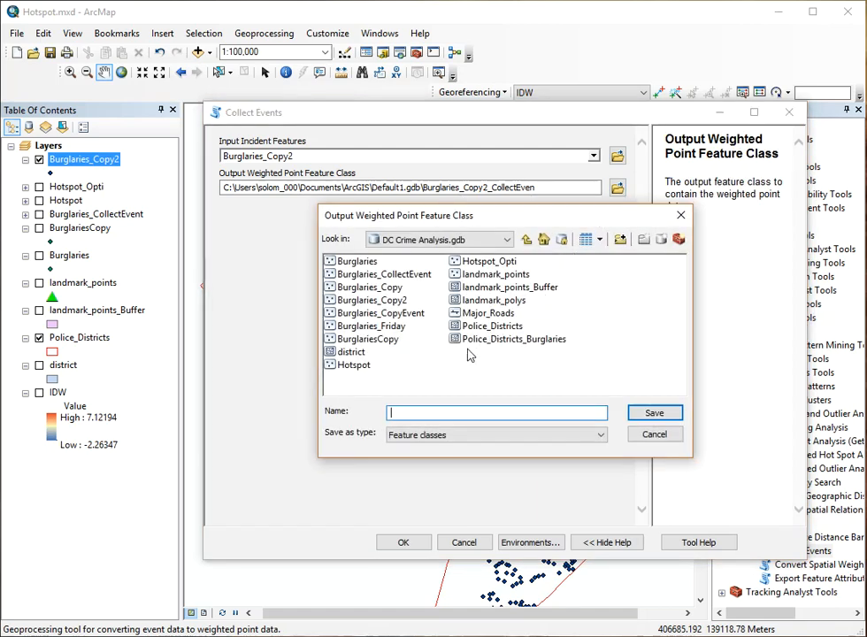
left_click(382, 274)
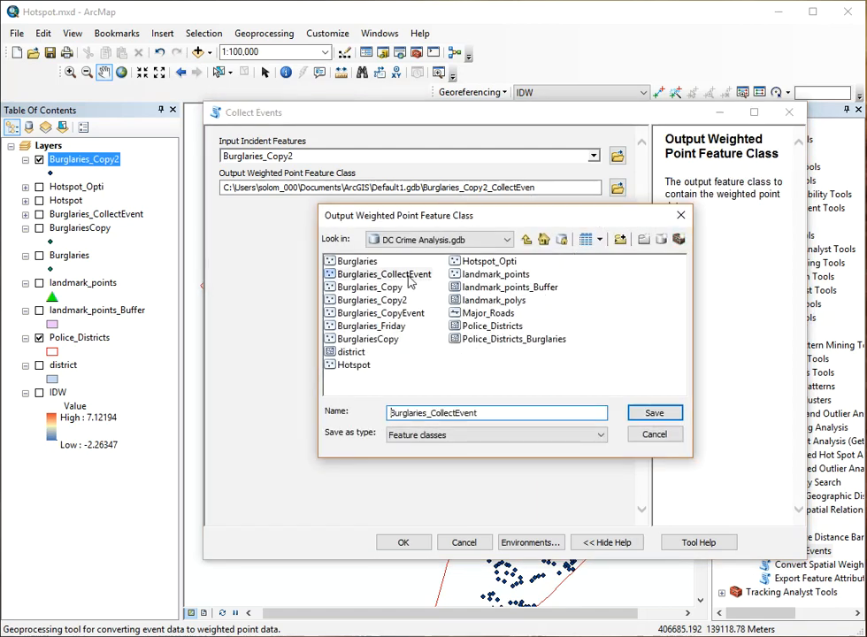
left_click(485, 413)
left_click(654, 413)
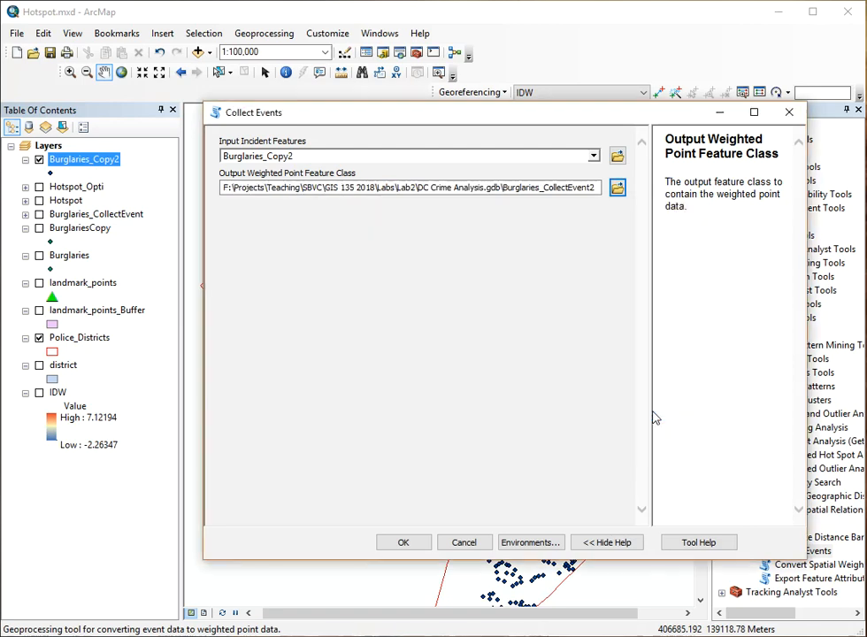
left_click(403, 542)
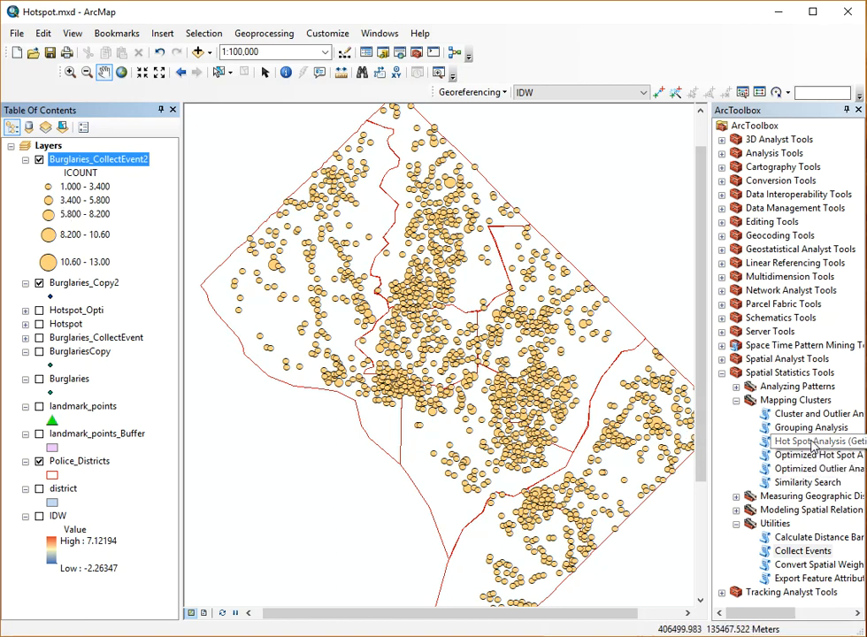
- Set up Hot Spot Analysis (Getis-Ord Gi*) with Burglaries_CollectEvent2 as the input feature class and ICOUNT as the input field
left_click(786, 372)
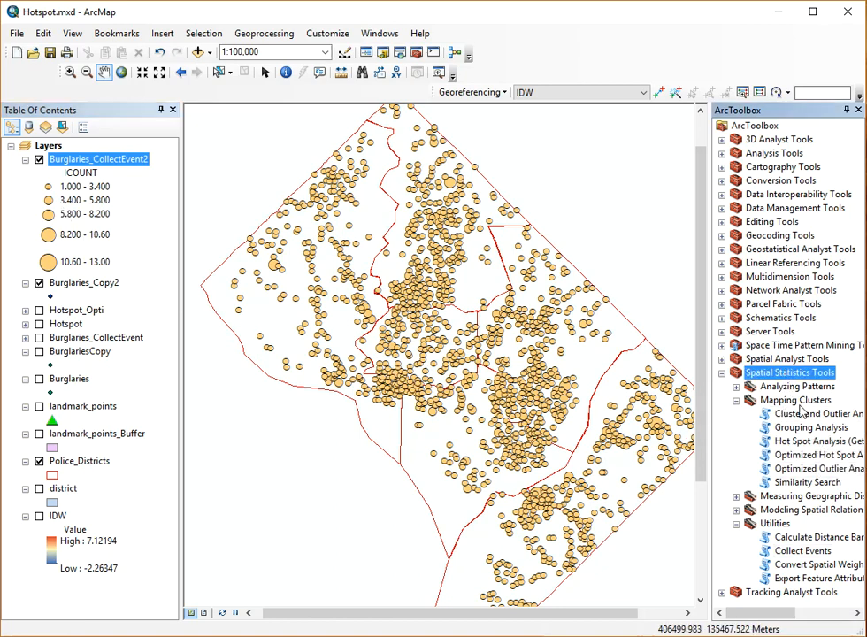
double_click(795, 445)
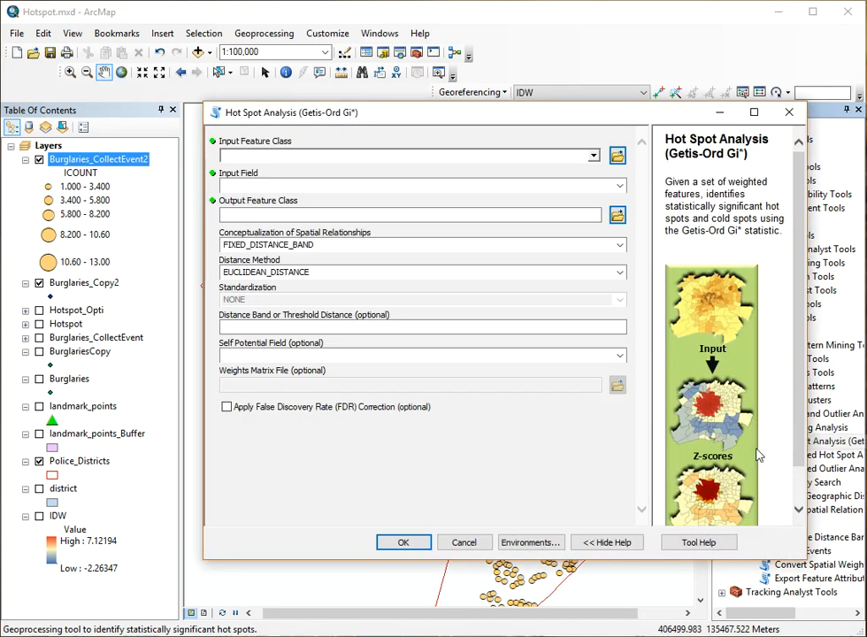
left_click(594, 156)
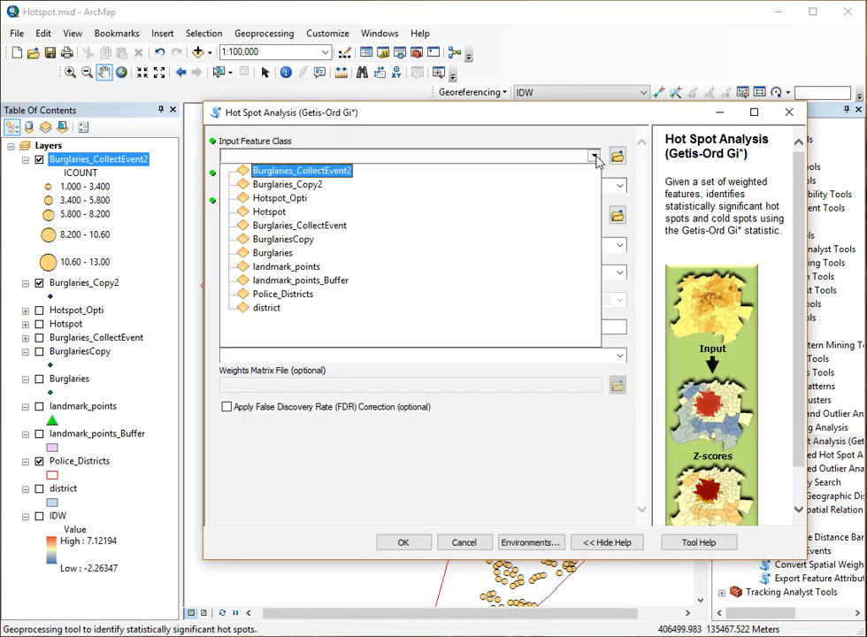
left_click(332, 172)
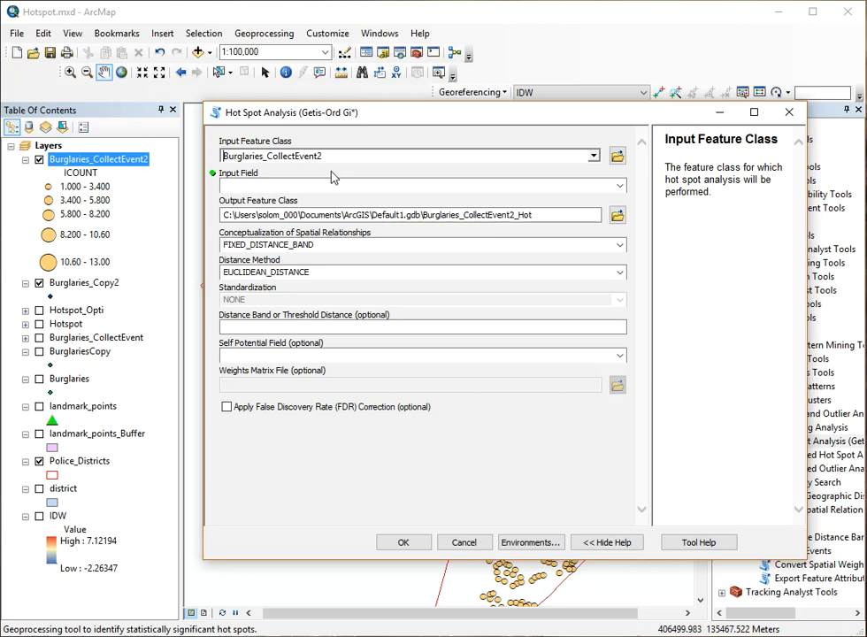
left_click(619, 186)
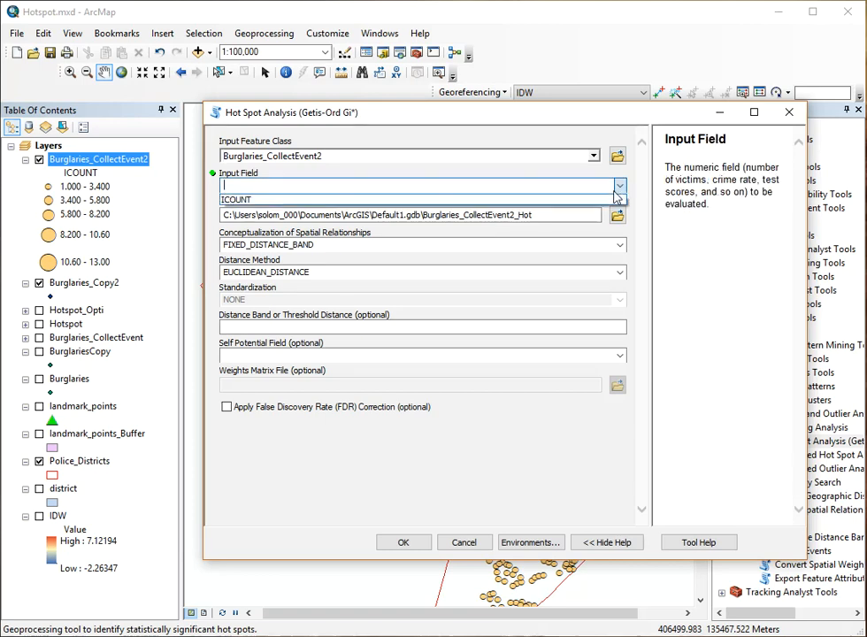
left_click(360, 202)
- Run the hot spot analysis with output Hotspot2 in DC Crime Analysis.gdb, and hide the Burglaries_CollectEvent2 layer
left_click(617, 214)
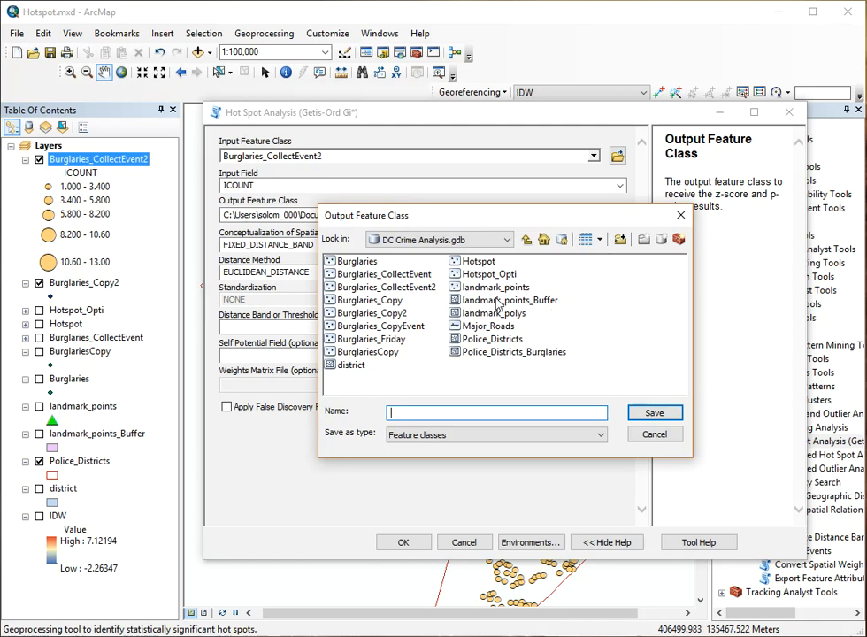
left_click(487, 263)
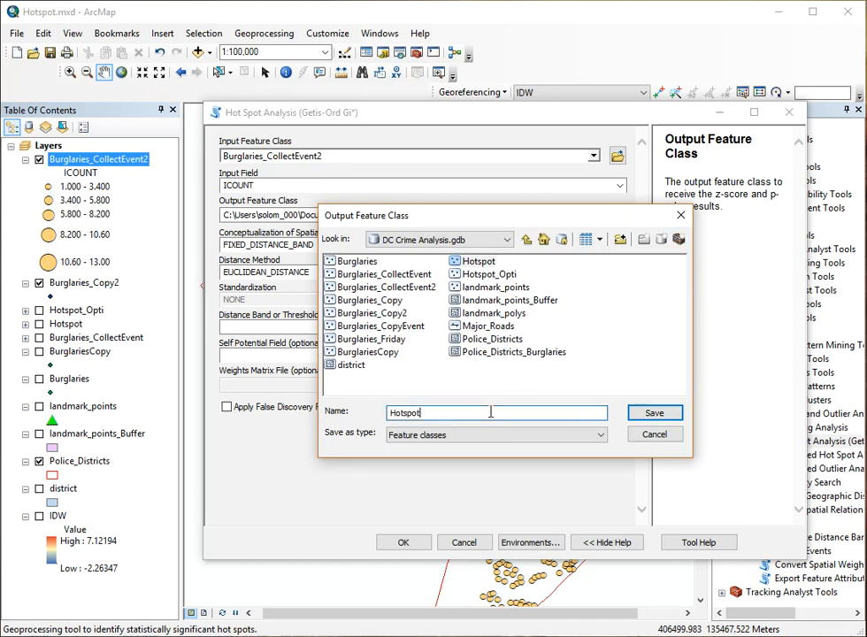
left_click(650, 413)
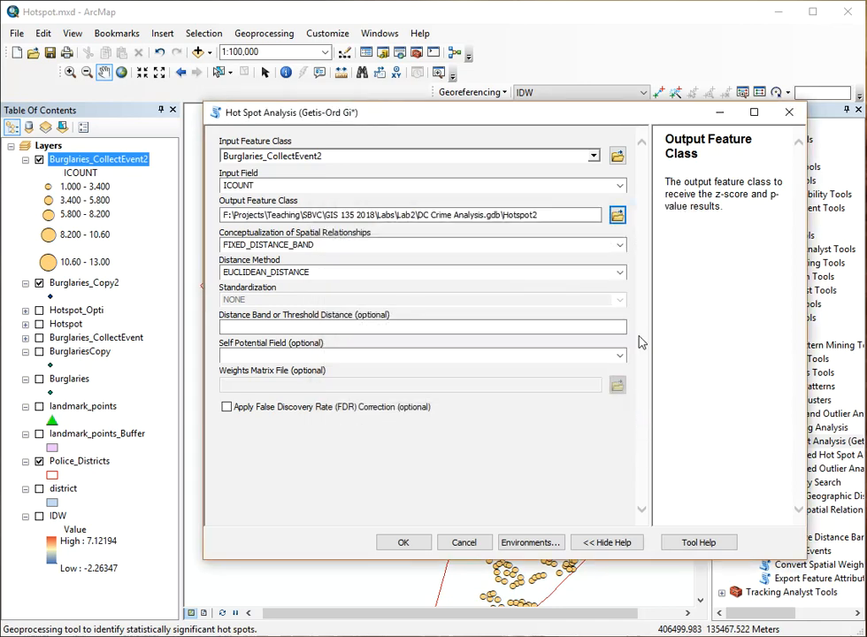
left_click(403, 545)
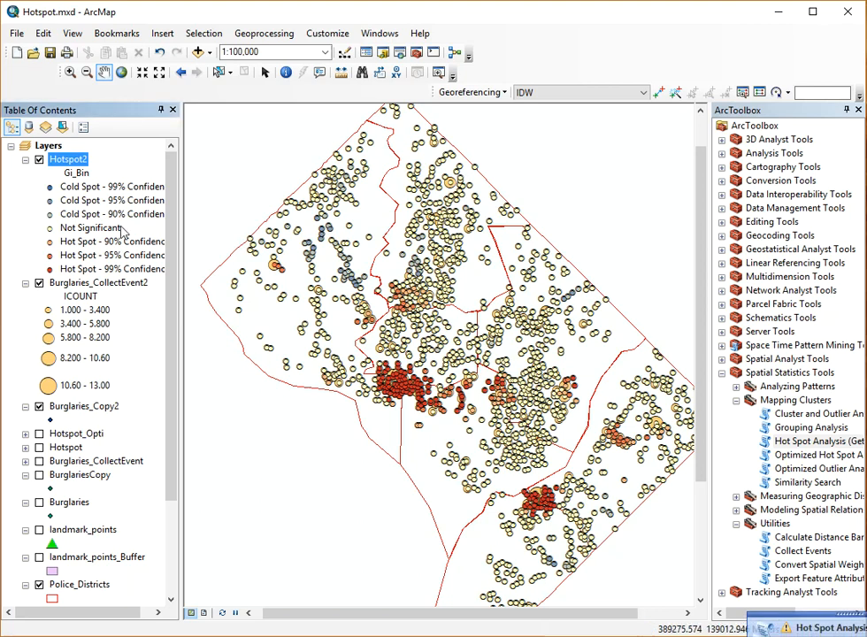
left_click(40, 284)
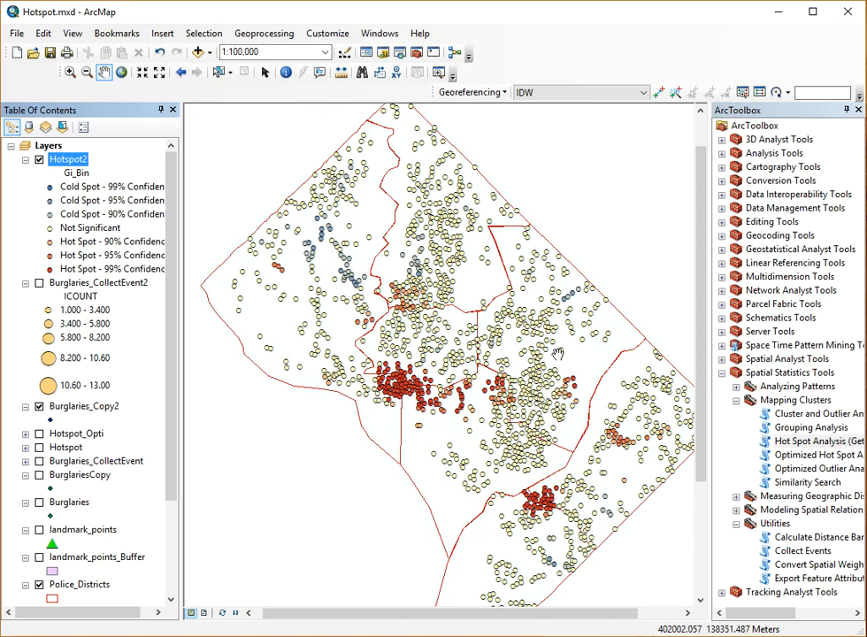
left_click_drag(701, 394, 701, 421)
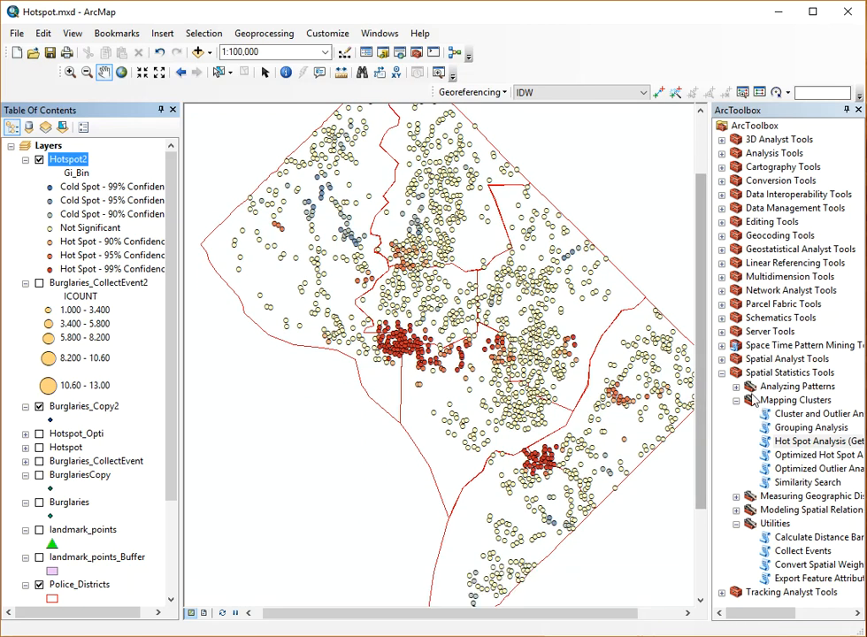
- Collapse the Spatial Statistics toolbox and open the IDW tool from the Interpolation toolset of Spatial Analyst Tools
left_click(721, 373)
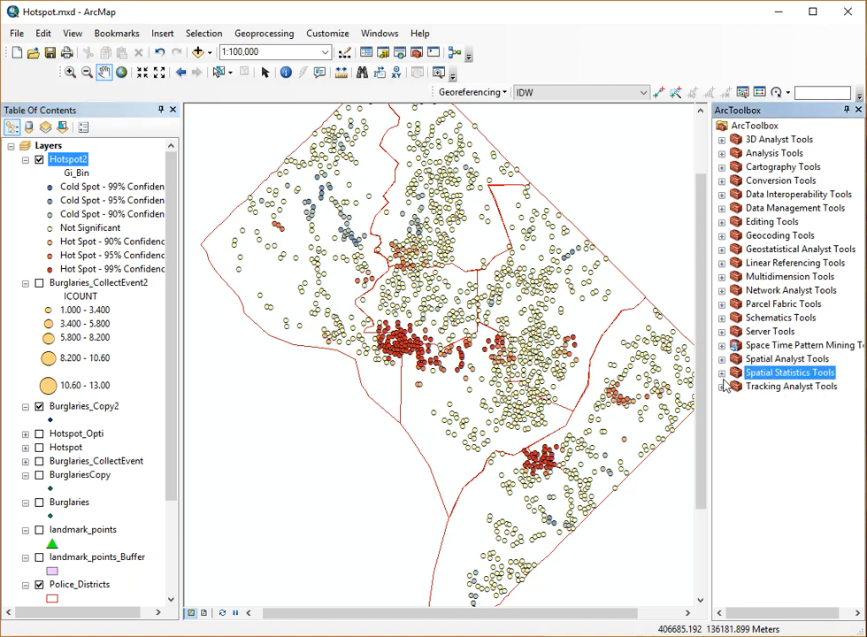
left_click(756, 360)
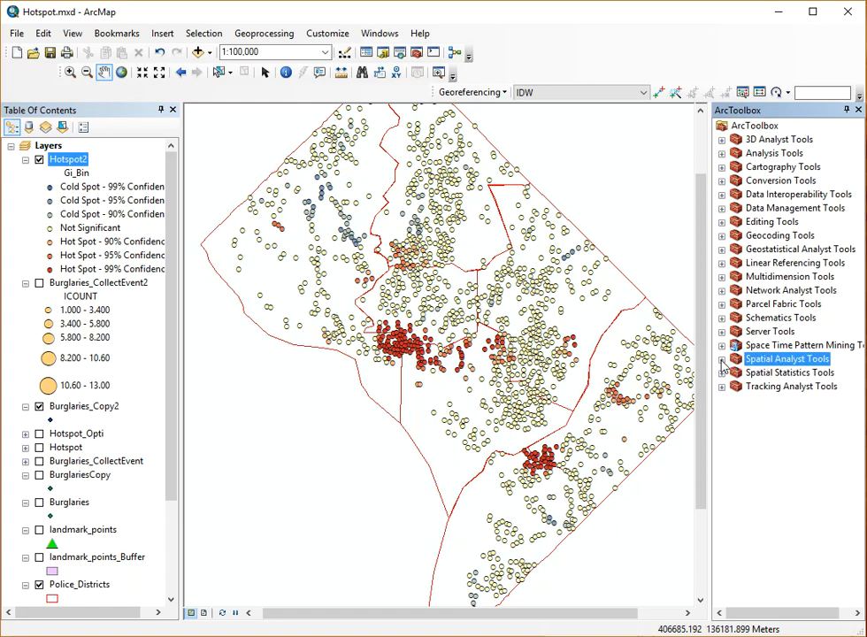
left_click(721, 360)
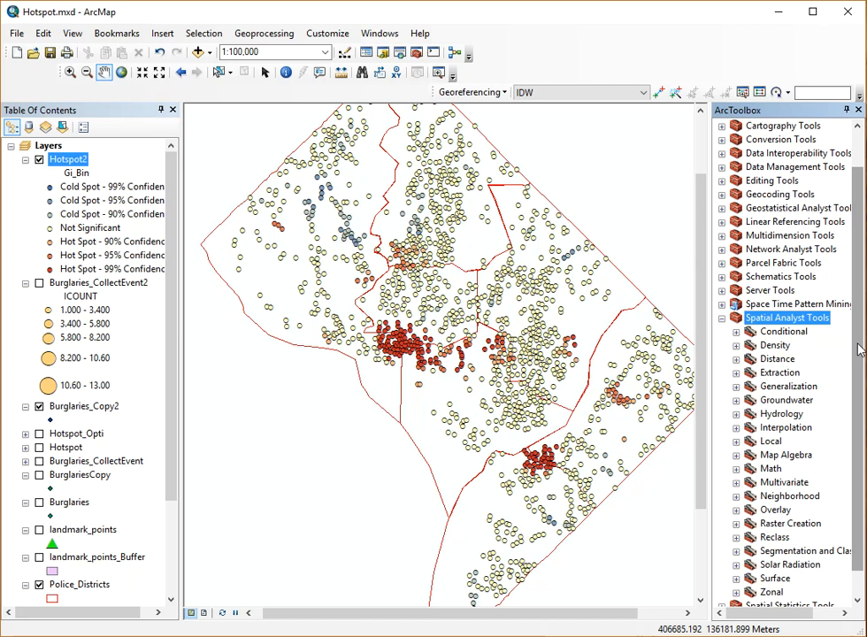
scroll(858, 350, "down", 1)
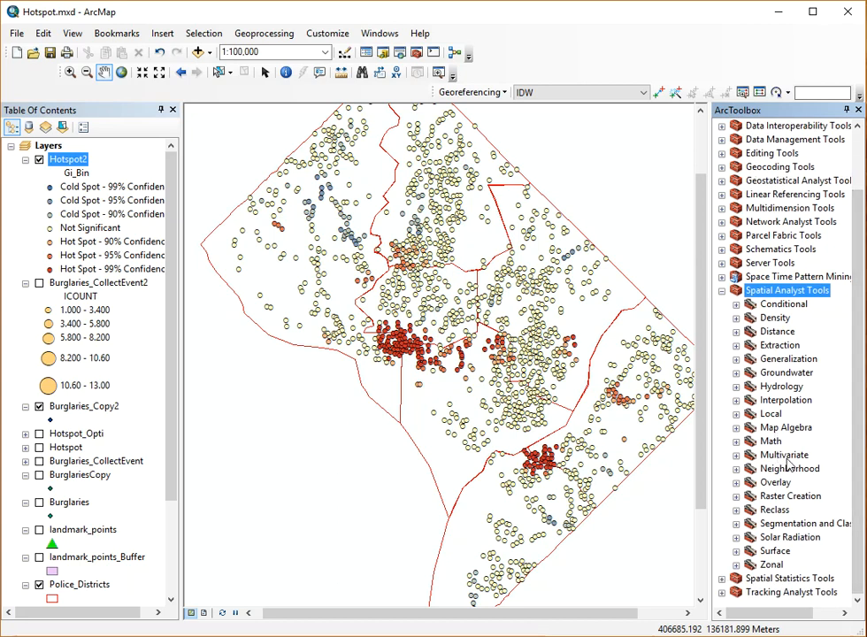
left_click(776, 402)
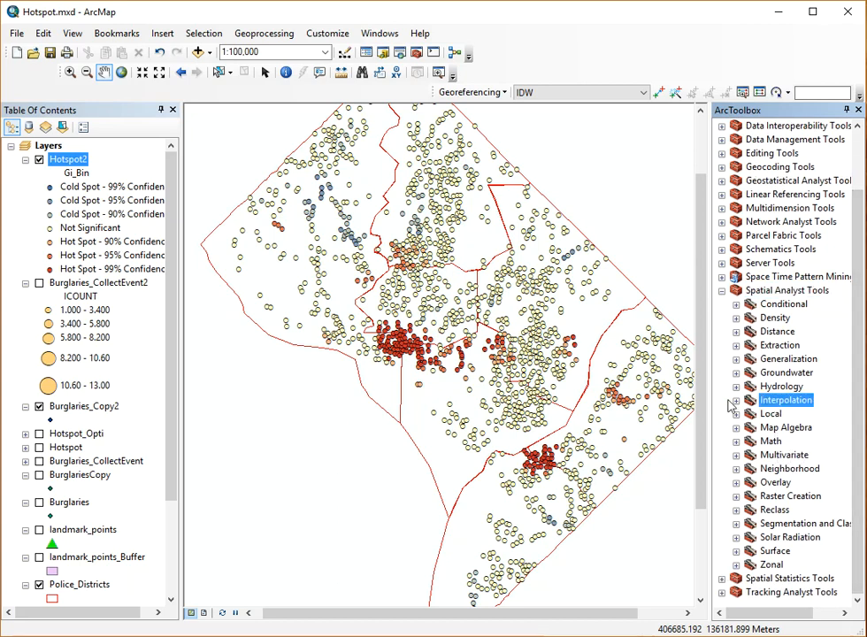
left_click(736, 400)
double_click(776, 414)
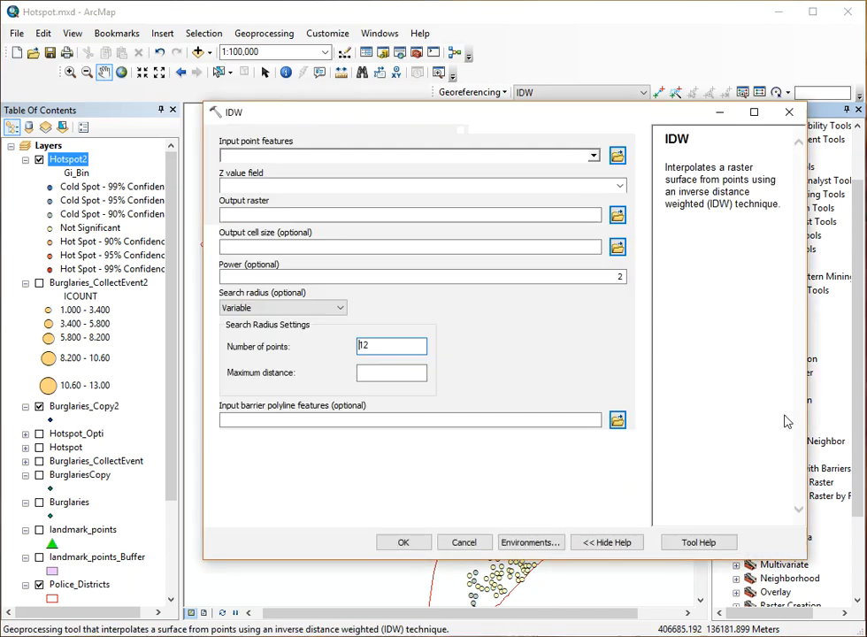
- Set the IDW input point features to Hotspot2 and the Z value field to GiZScore
left_click(593, 156)
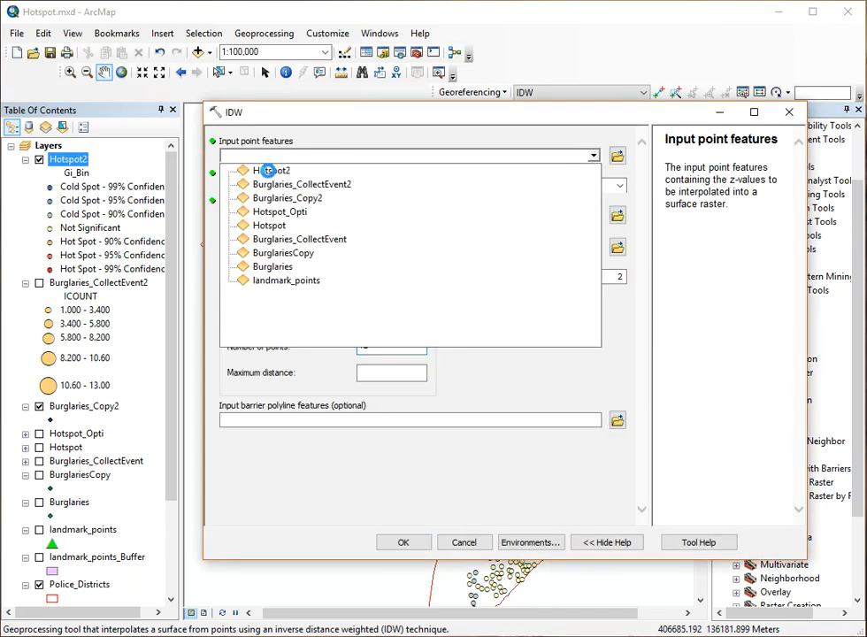
left_click(270, 172)
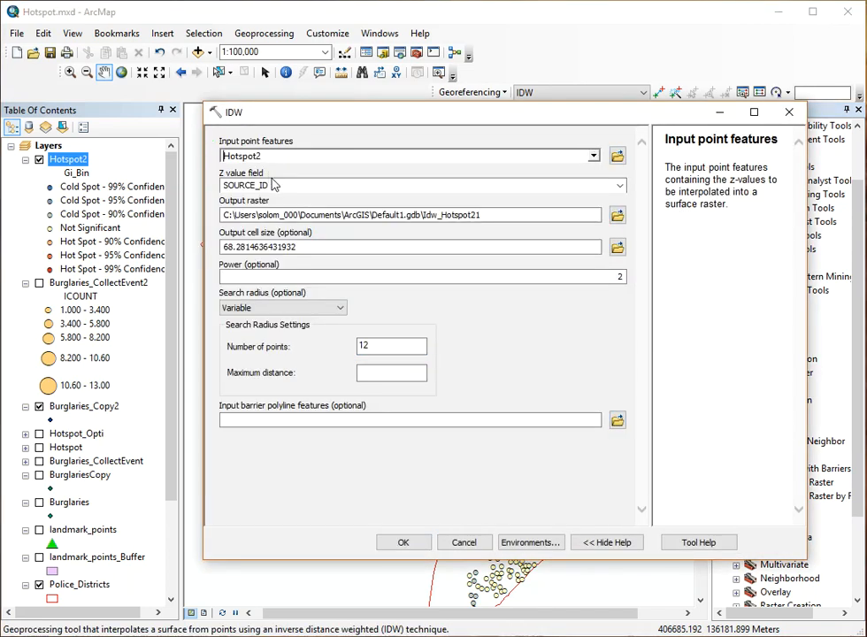
left_click(621, 186)
left_click(329, 221)
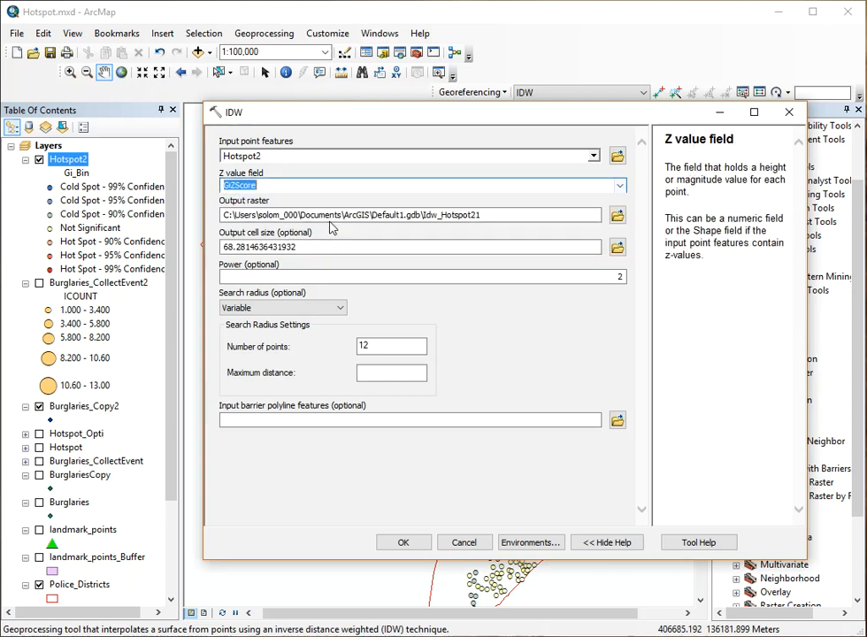
- Set the IDW output raster to IDW2 in DC Crime Analysis.gdb
left_click(617, 215)
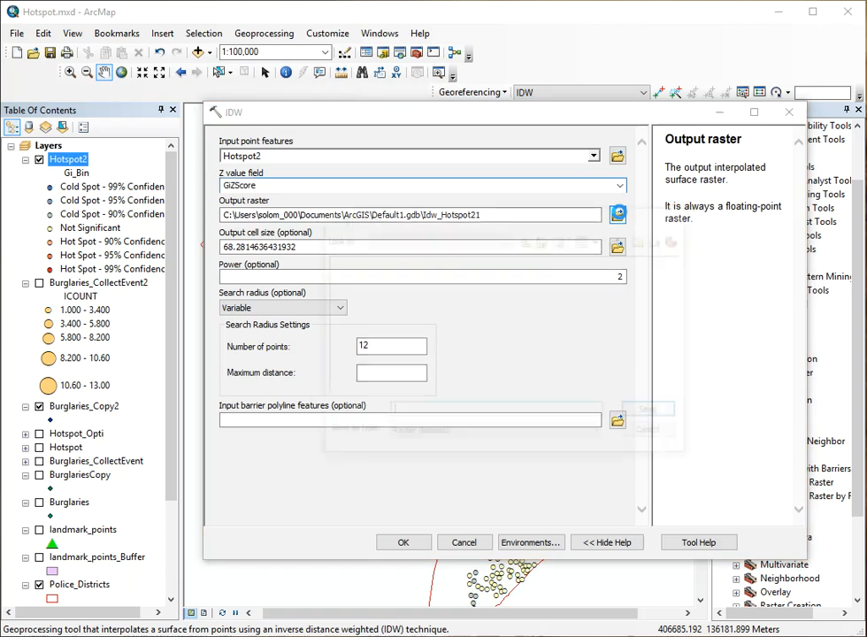
left_click(346, 288)
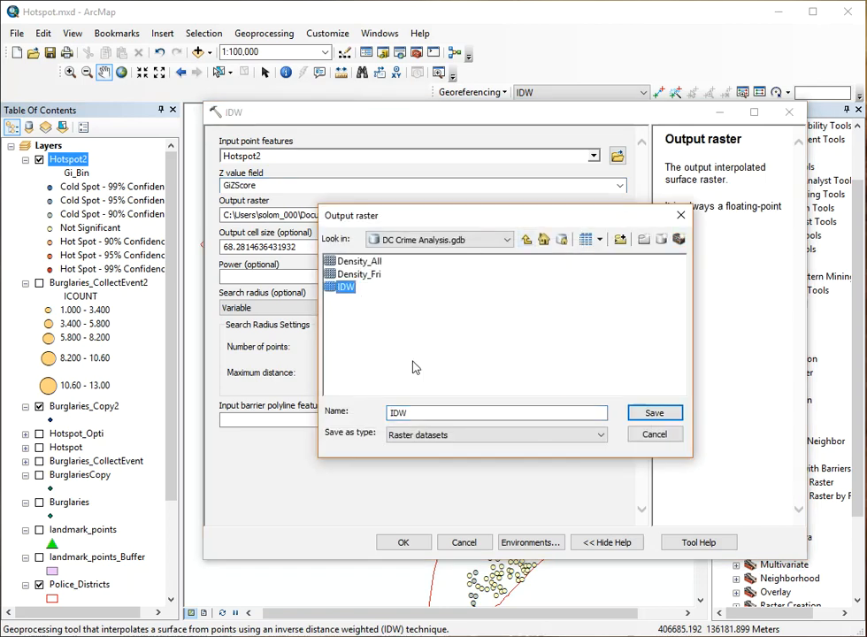
left_click(436, 413)
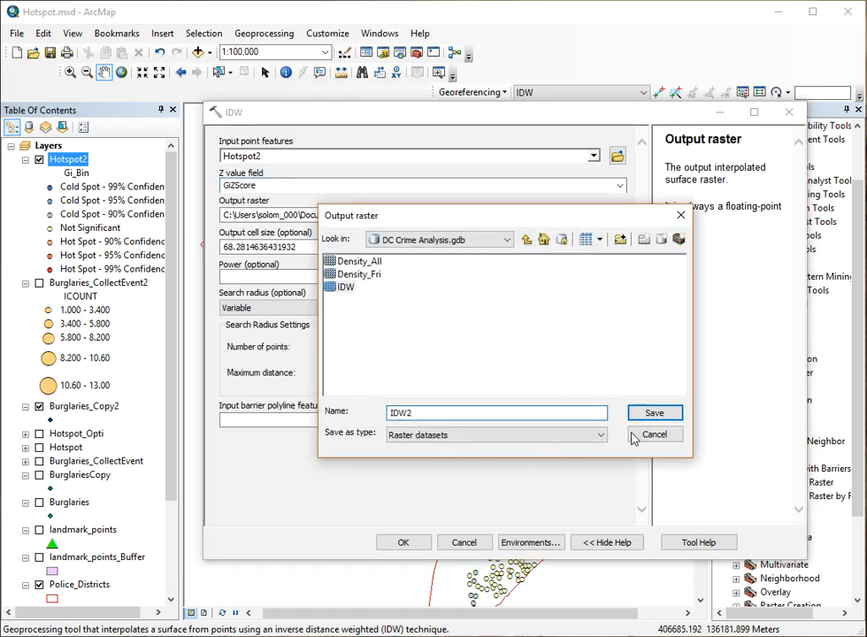
left_click(654, 413)
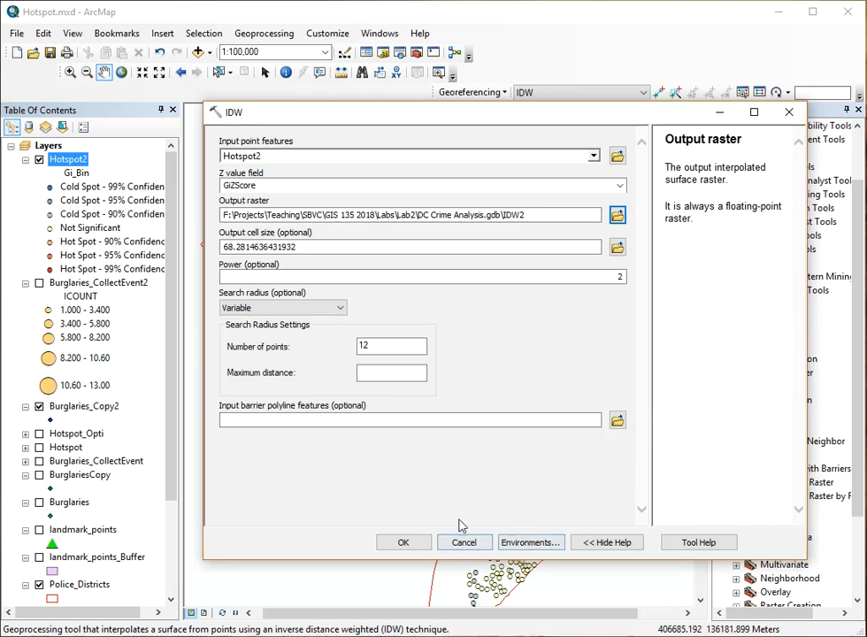
left_click_drag(311, 115, 485, 127)
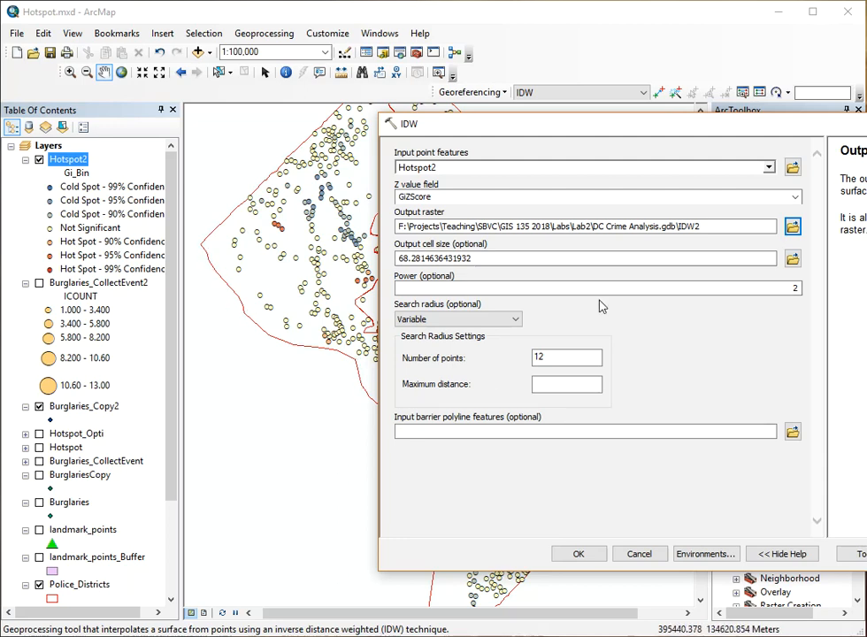
left_click_drag(662, 133, 441, 99)
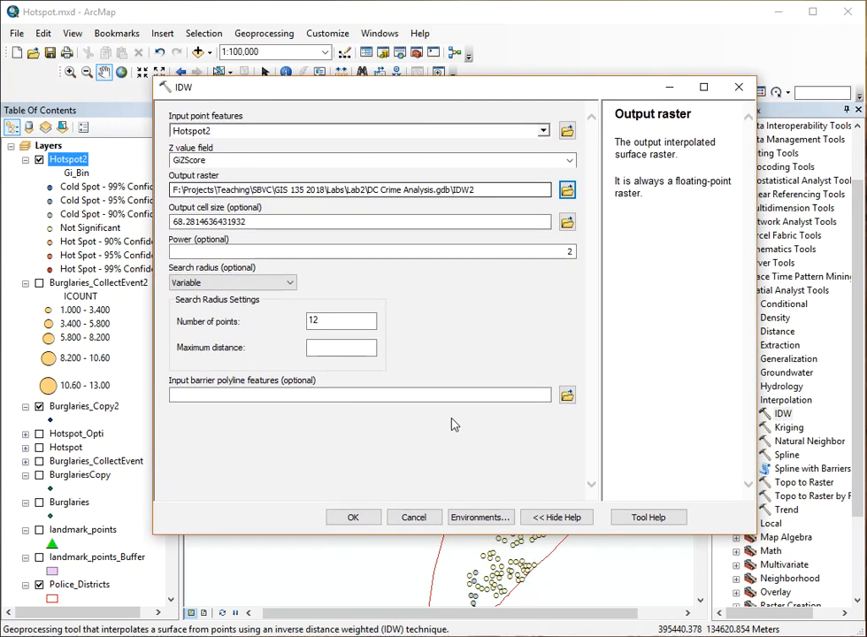
- Set the raster analysis mask to Police_Districts in the IDW tool's environment settings
left_click(478, 520)
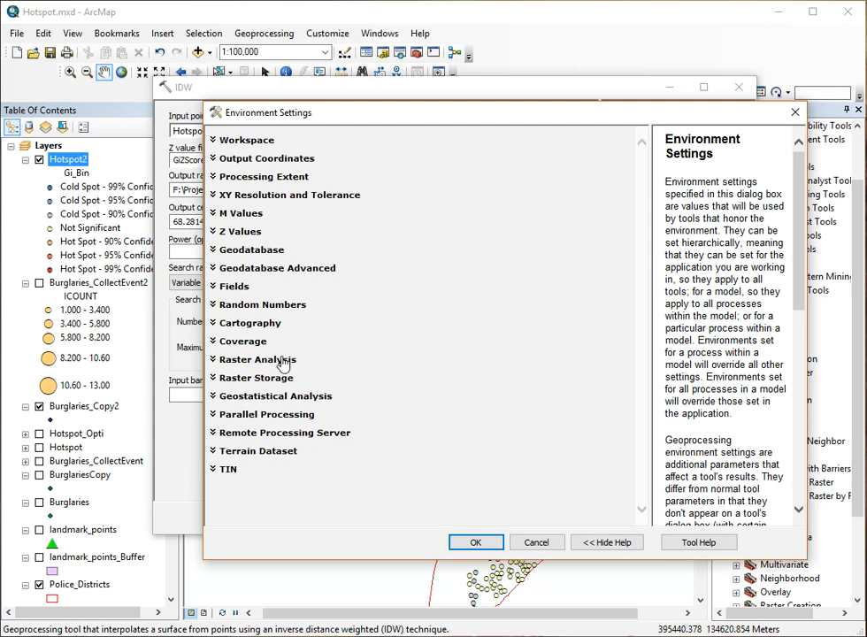
left_click(213, 360)
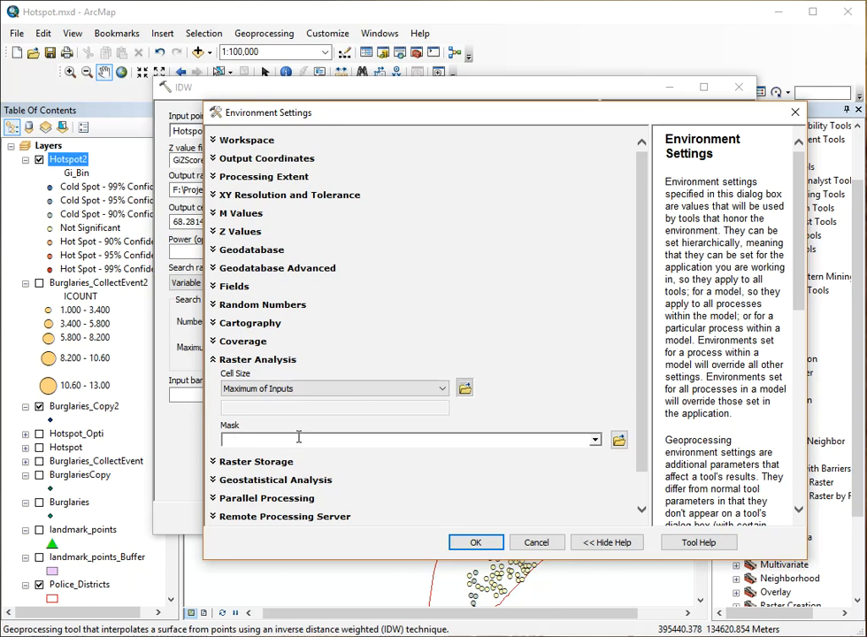
left_click(595, 441)
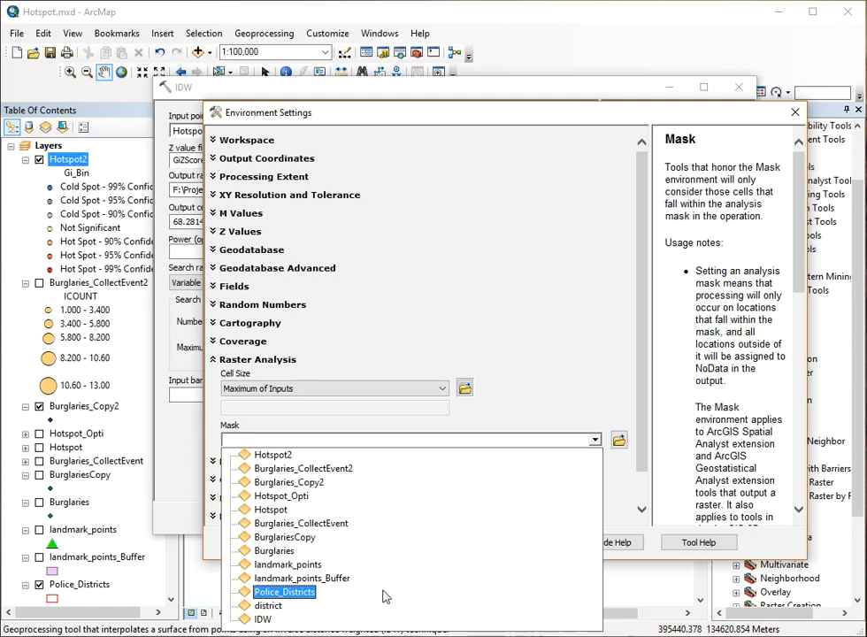
left_click(299, 591)
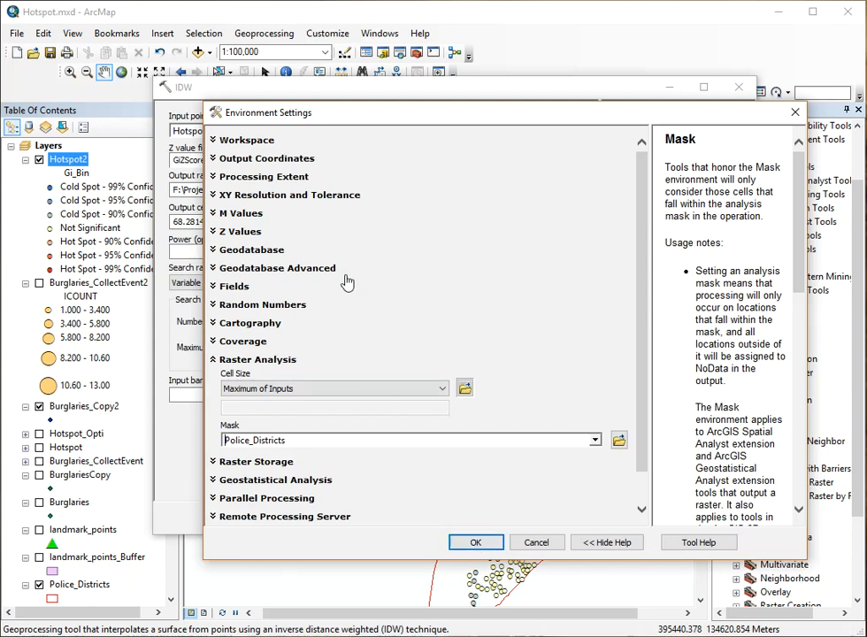
- Set the processing extent to the same as layer Police_Districts and run the IDW interpolation
left_click(265, 177)
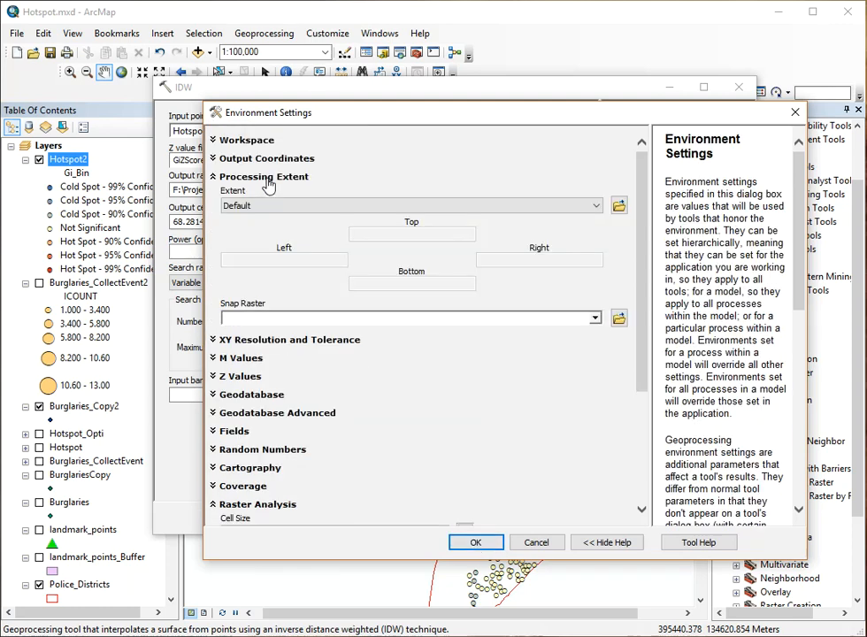
left_click(339, 206)
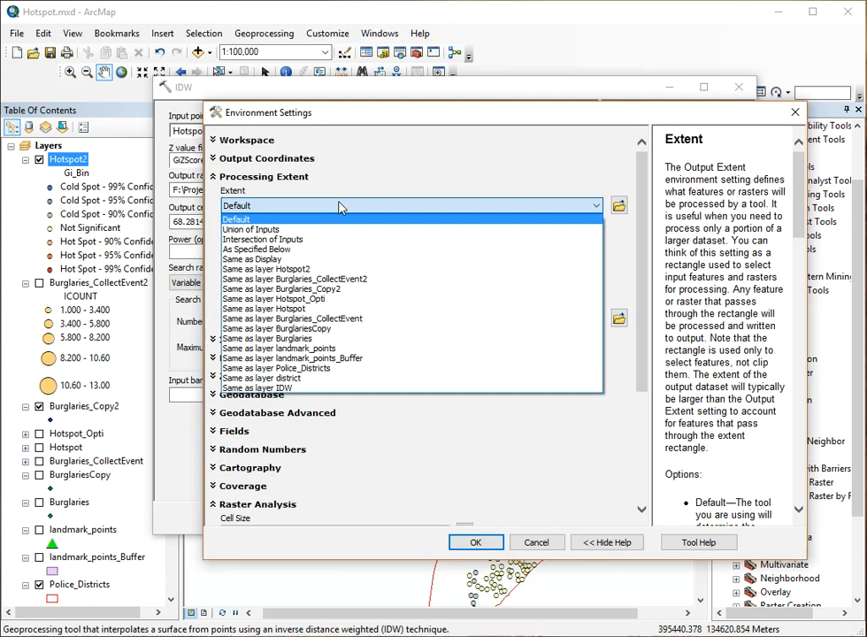
left_click(316, 370)
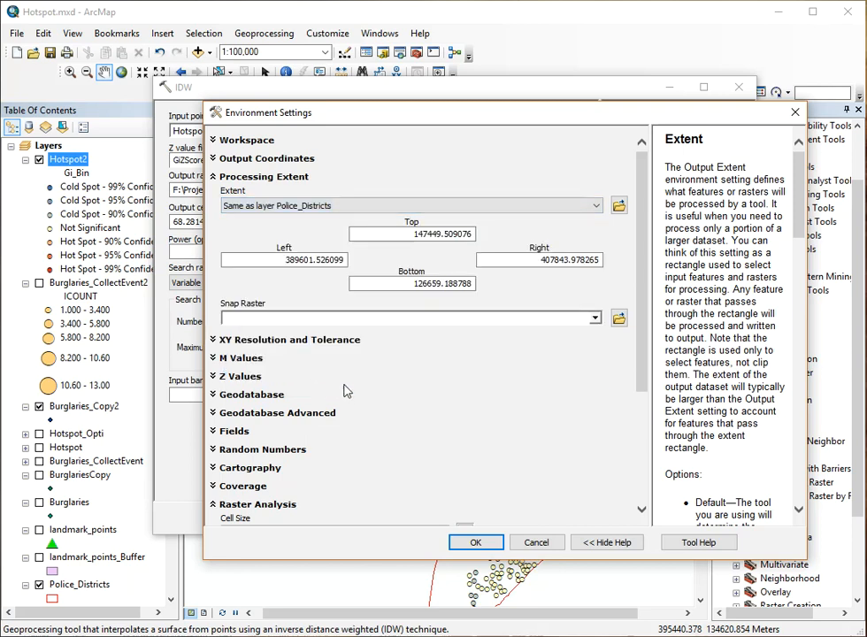
left_click(486, 543)
left_click(352, 519)
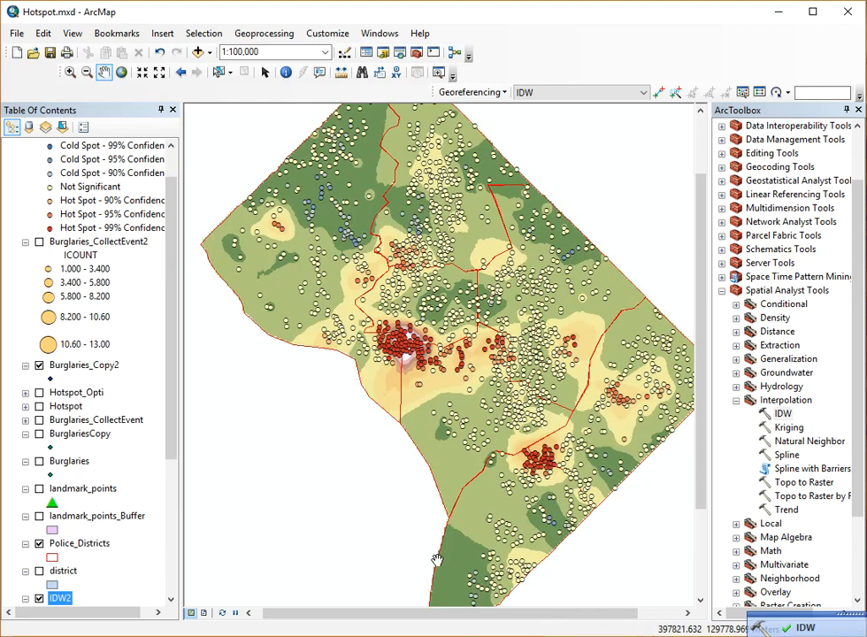
- Hide the Hotspot2 and Burglaries_Copy2 point layers so only the IDW2 surface and police districts are drawn
left_click_drag(473, 151, 447, 203)
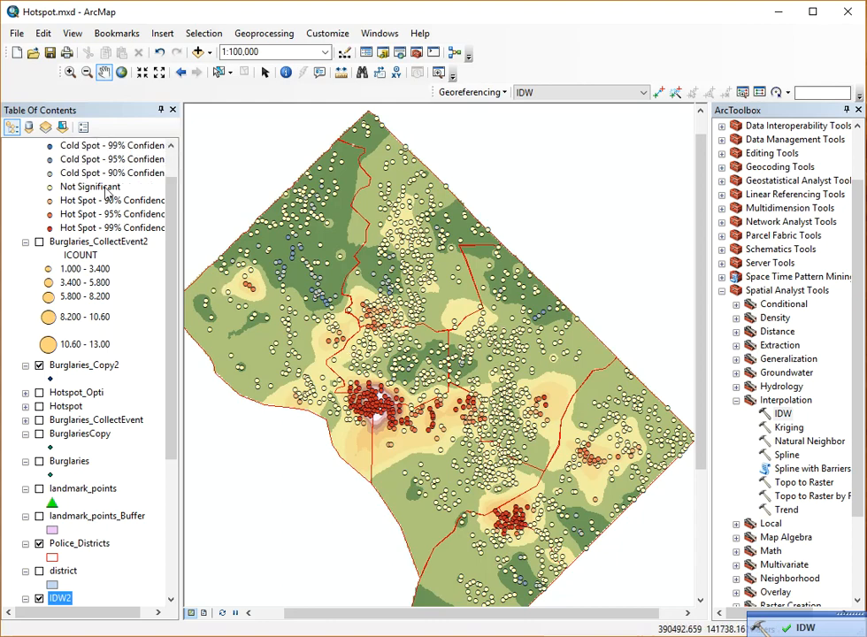
scroll(174, 194, "up", 2)
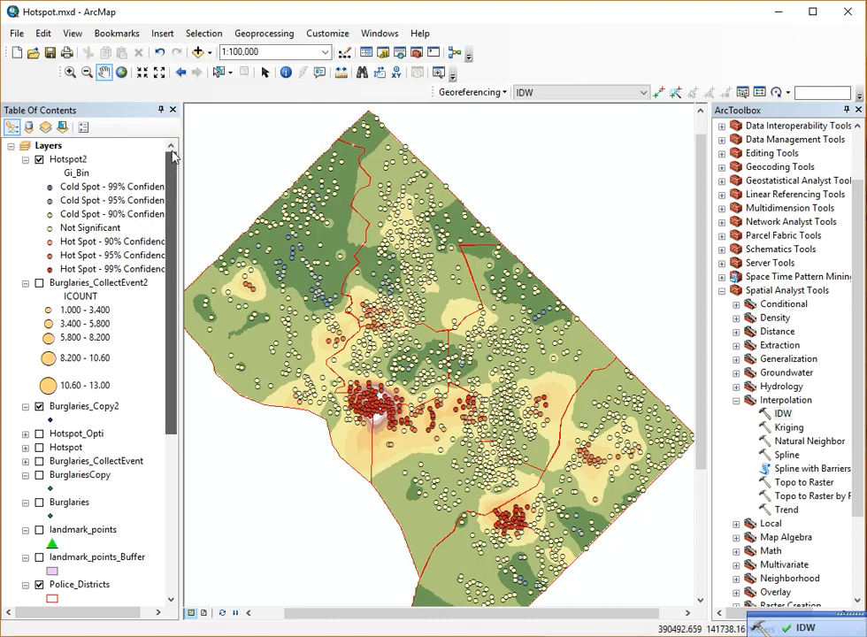
left_click(39, 161)
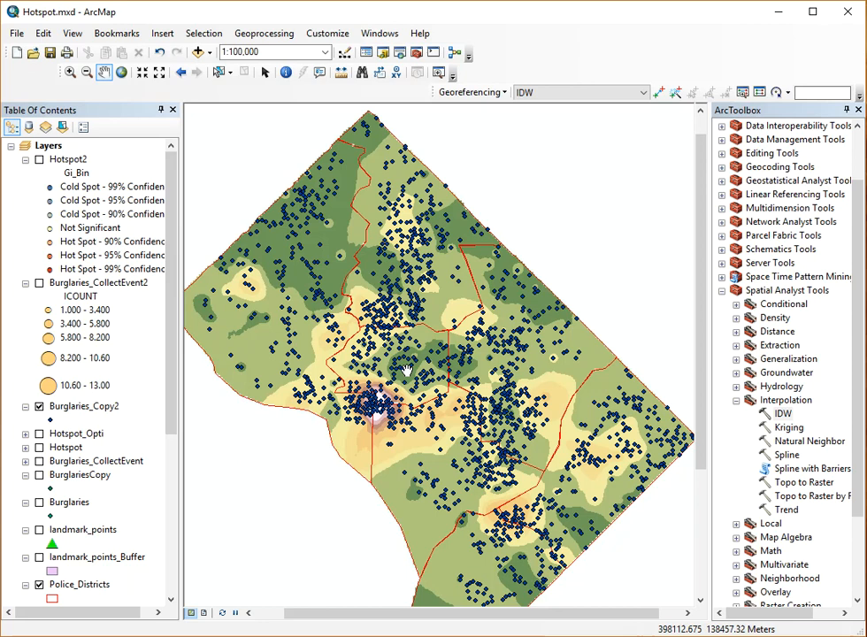
left_click_drag(217, 305, 216, 277)
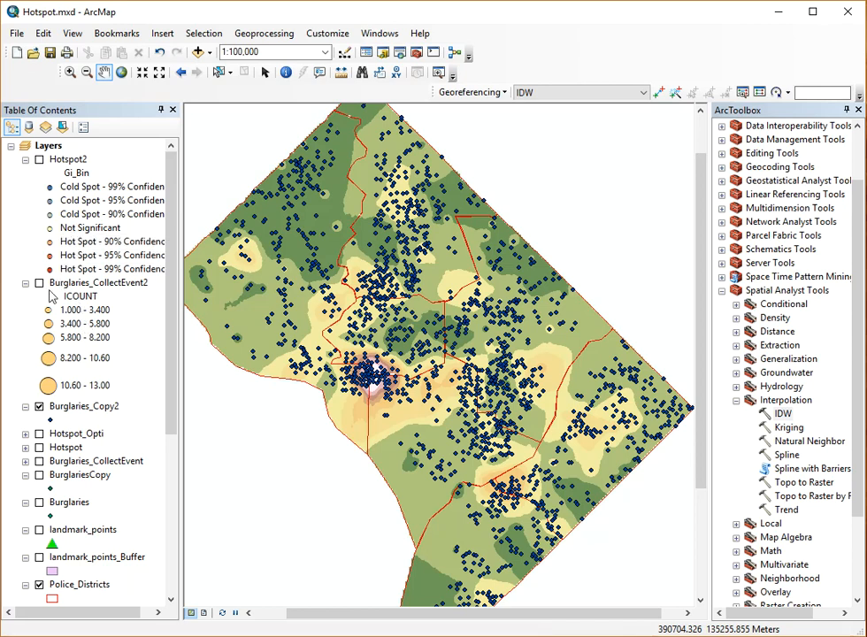
left_click(39, 408)
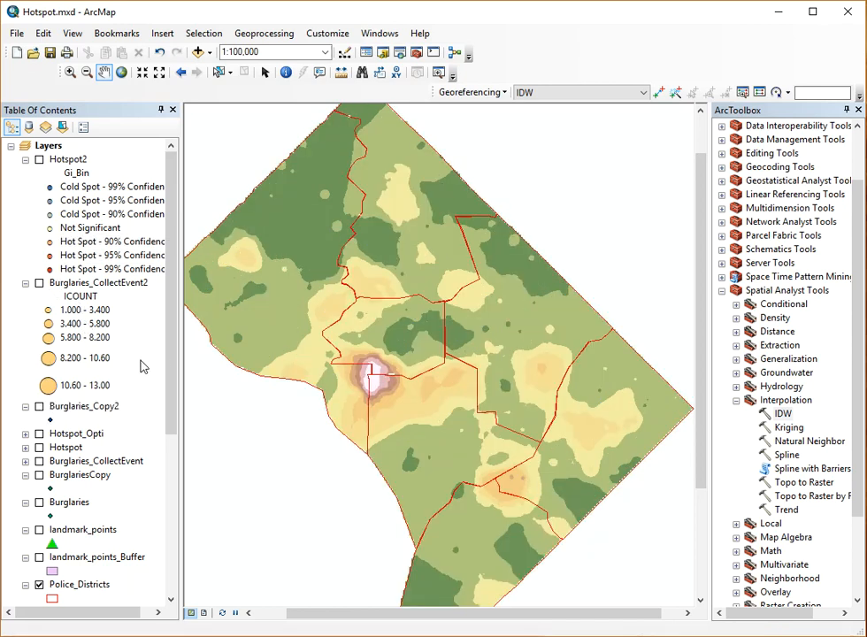
- Change the IDW2 layer's symbology to Stretched with the blue-yellow-red color ramp and apply it
left_click_drag(174, 364, 176, 482)
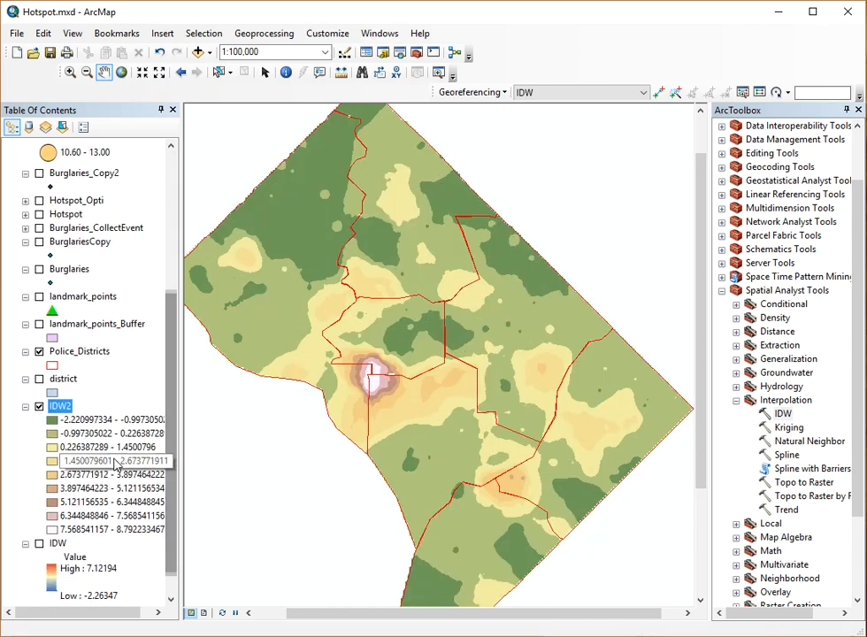
double_click(60, 406)
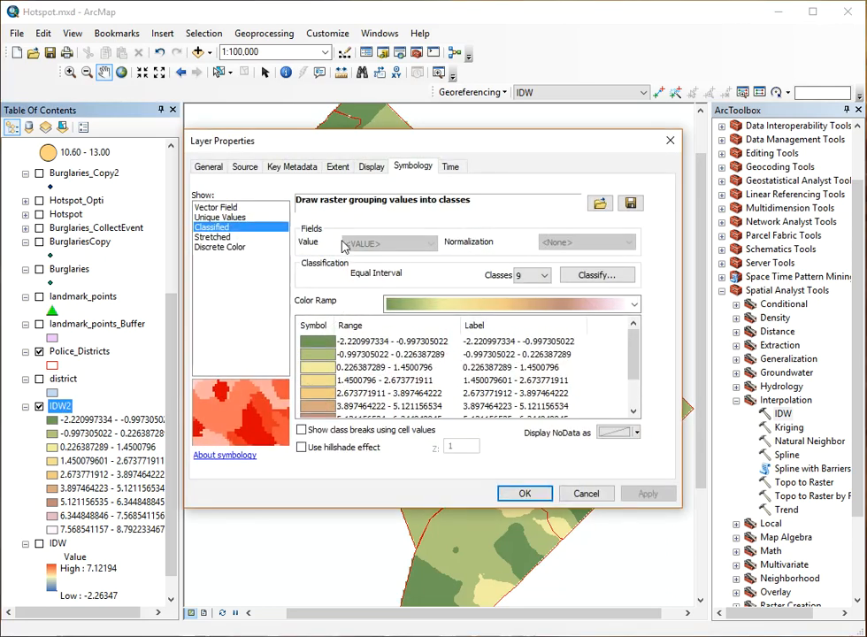
left_click(214, 237)
left_click(492, 327)
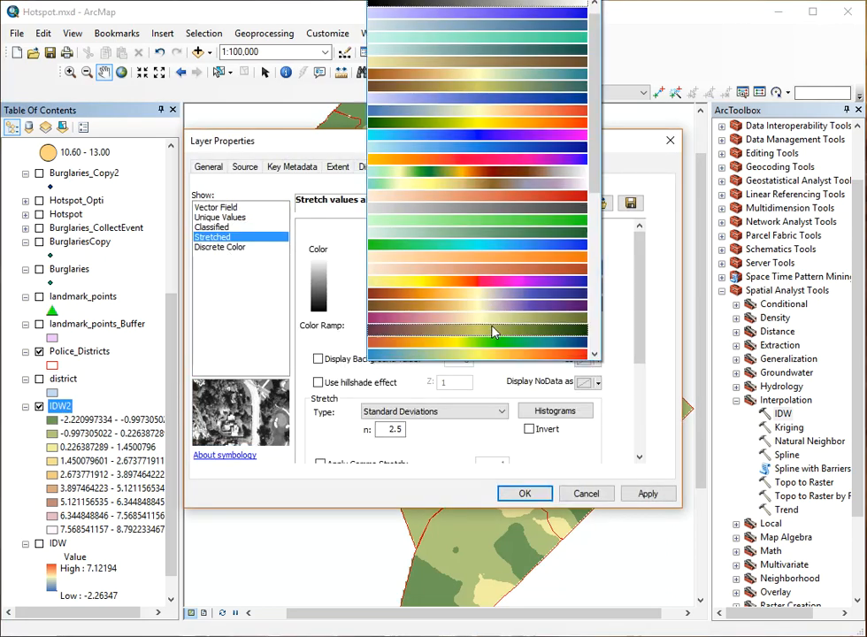
left_click(563, 110)
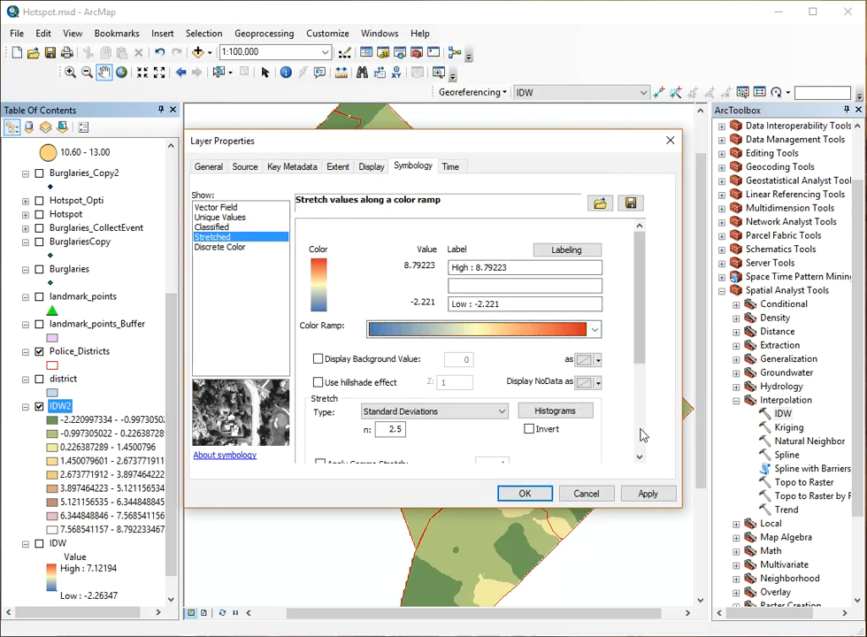
left_click(648, 493)
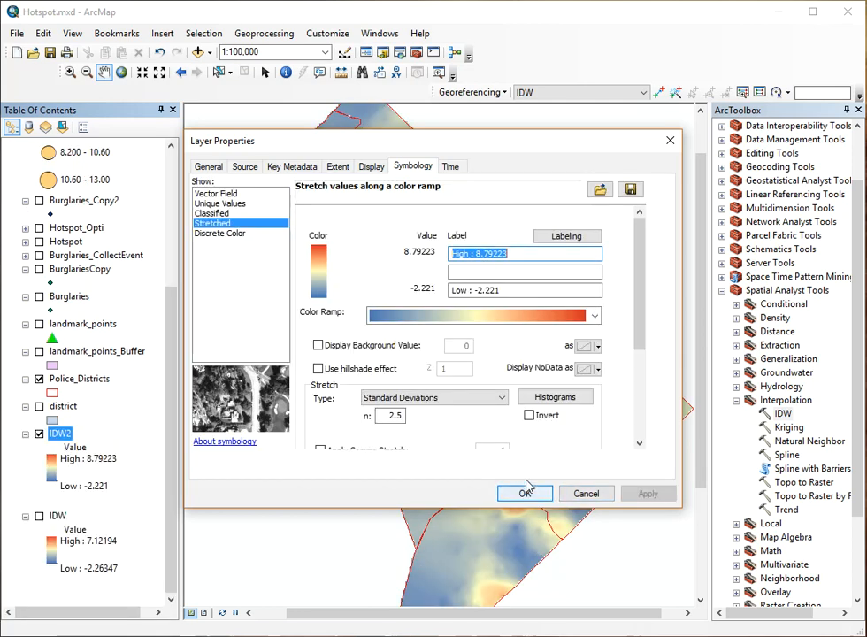
- Check the raster information and data source of IDW2, and return to its symbology settings
left_click(247, 172)
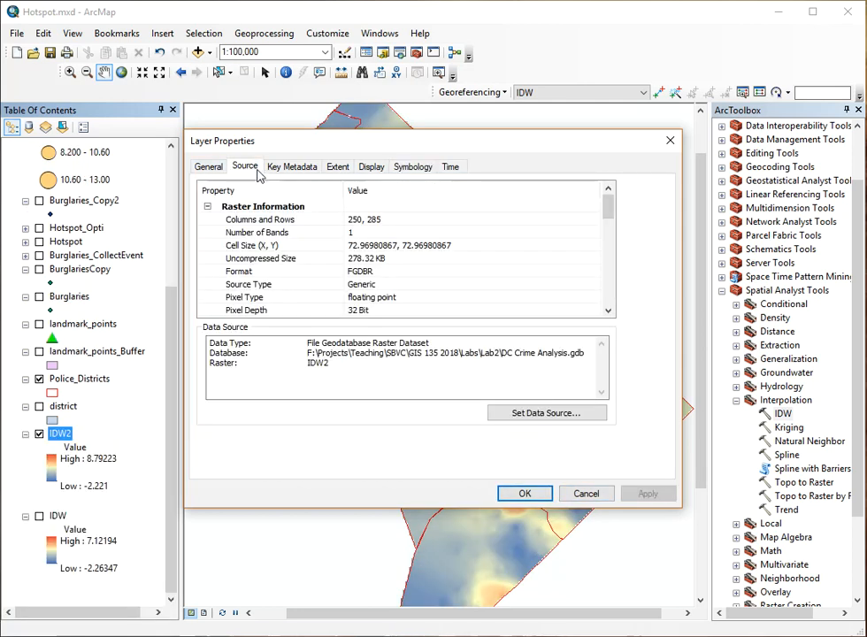
left_click(274, 175)
left_click(412, 168)
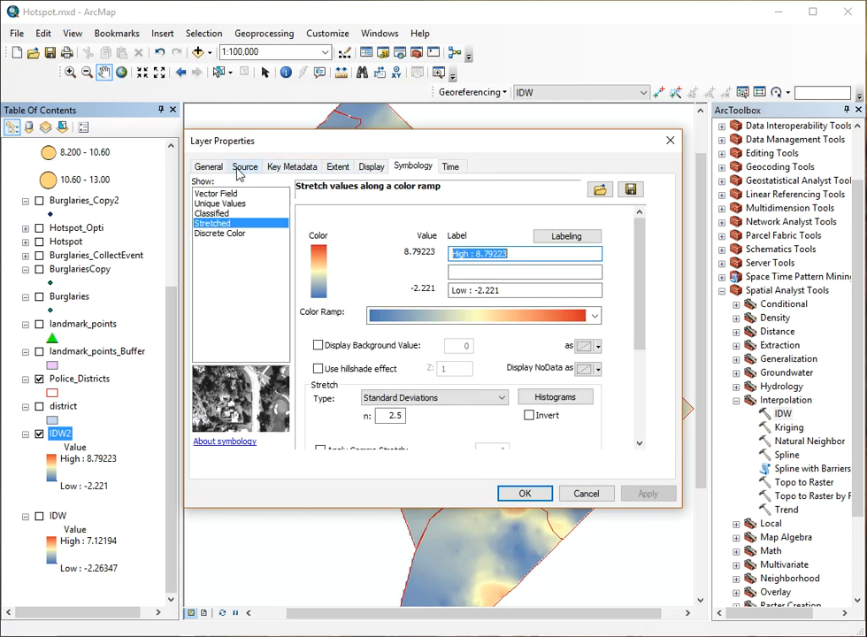
- Set the IDW2 layer's display resampling to Bilinear Interpolation (for continuous data) and accept the layer properties
left_click(364, 174)
left_click(352, 260)
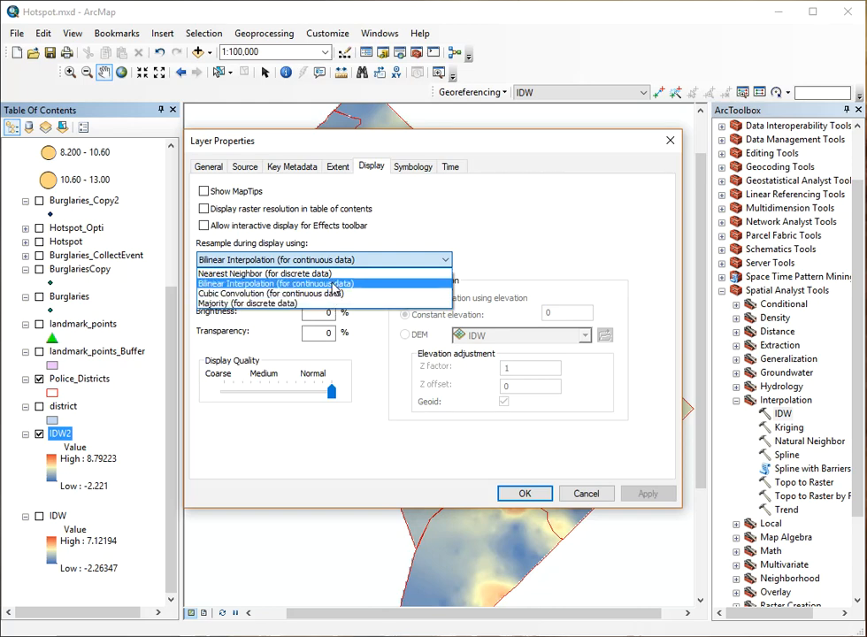
left_click(335, 284)
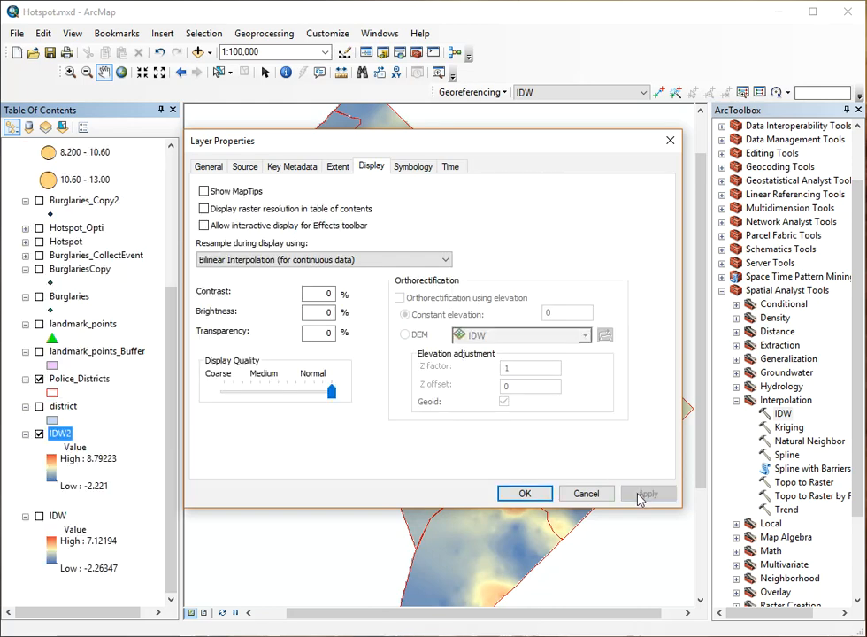
left_click(527, 493)
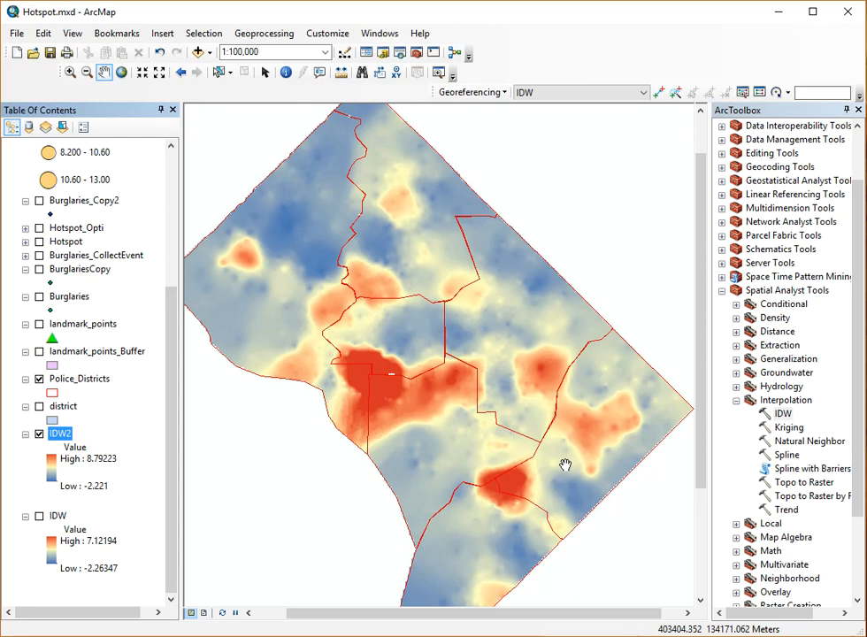
- Collapse the Interpolation toolset and show the Hotspot2 points over the IDW2 surface
left_click(736, 401)
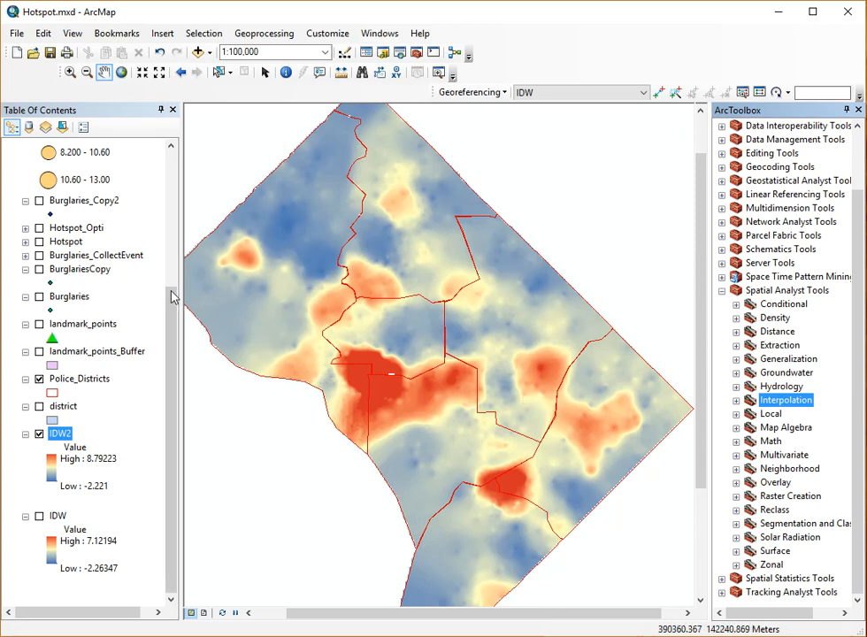
left_click_drag(175, 323, 177, 174)
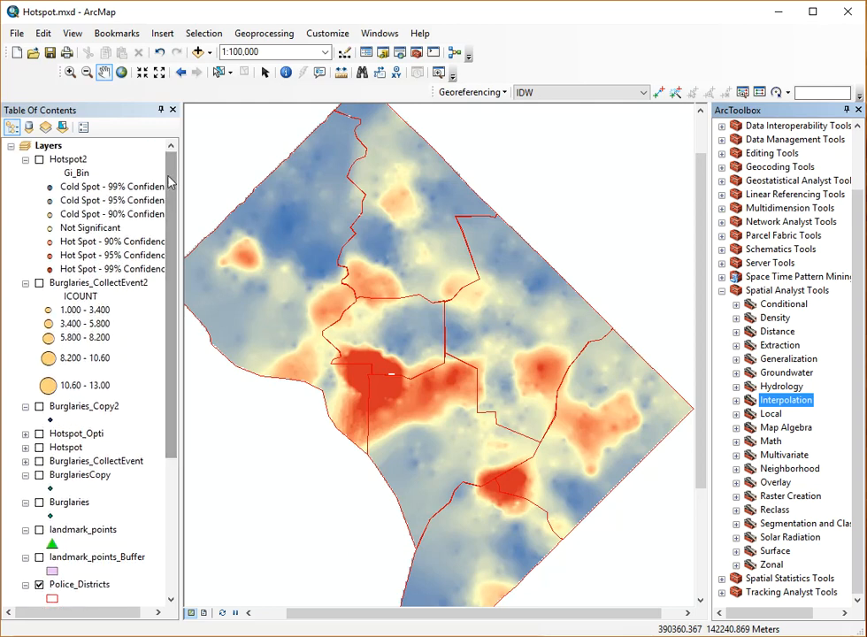
left_click(39, 160)
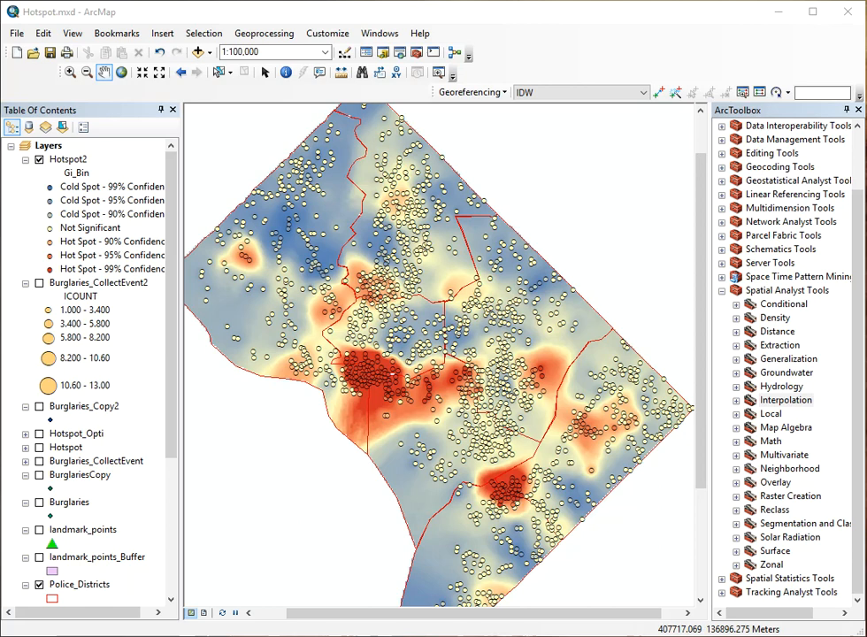
left_click_drag(381, 268, 394, 294)
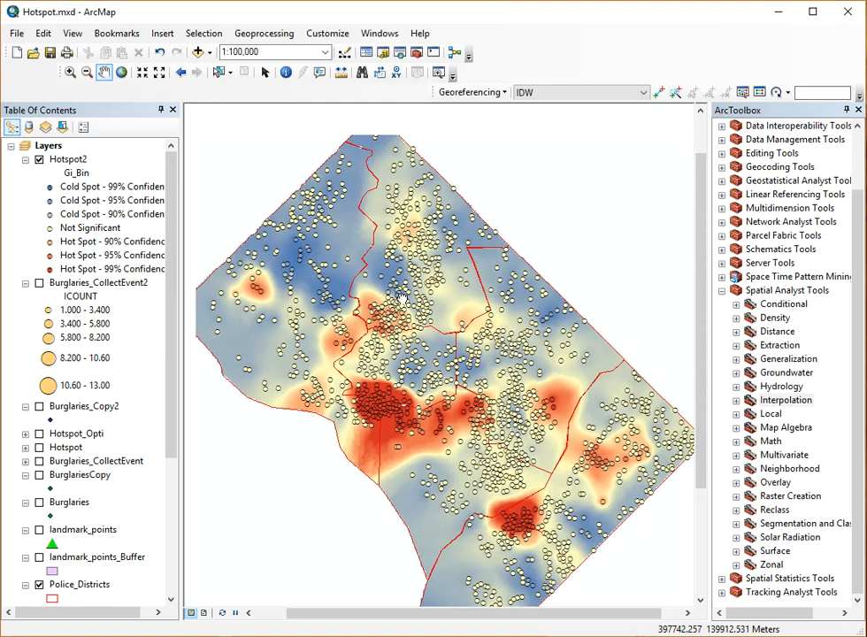